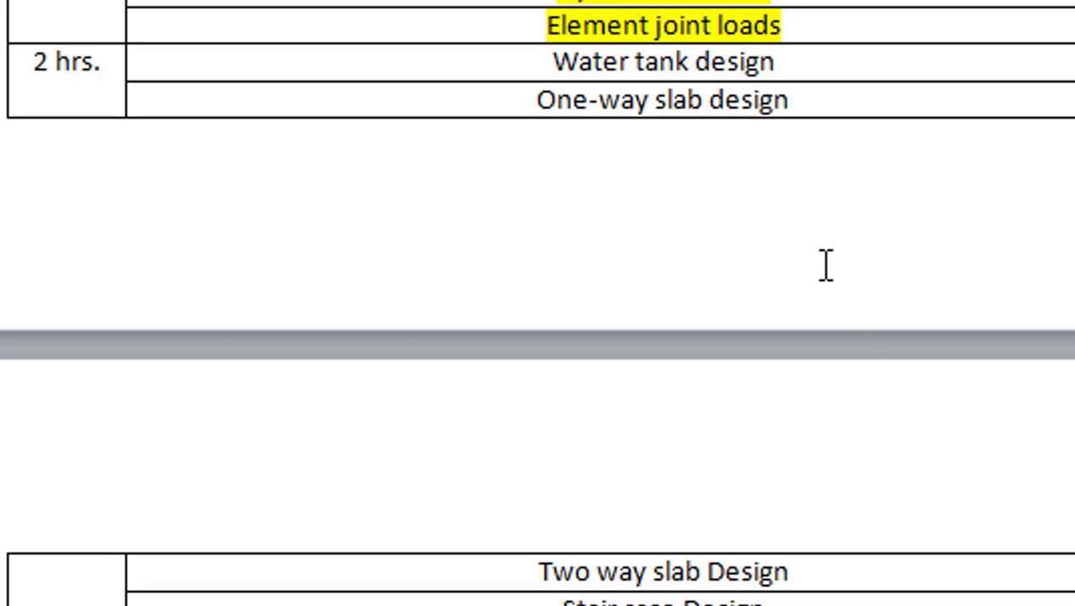
Select the 'Water tank design' text in the Word syllabus table.
{"action": "left_click_drag", "start_coordinate": [806, 69], "coordinate": [555, 65]}
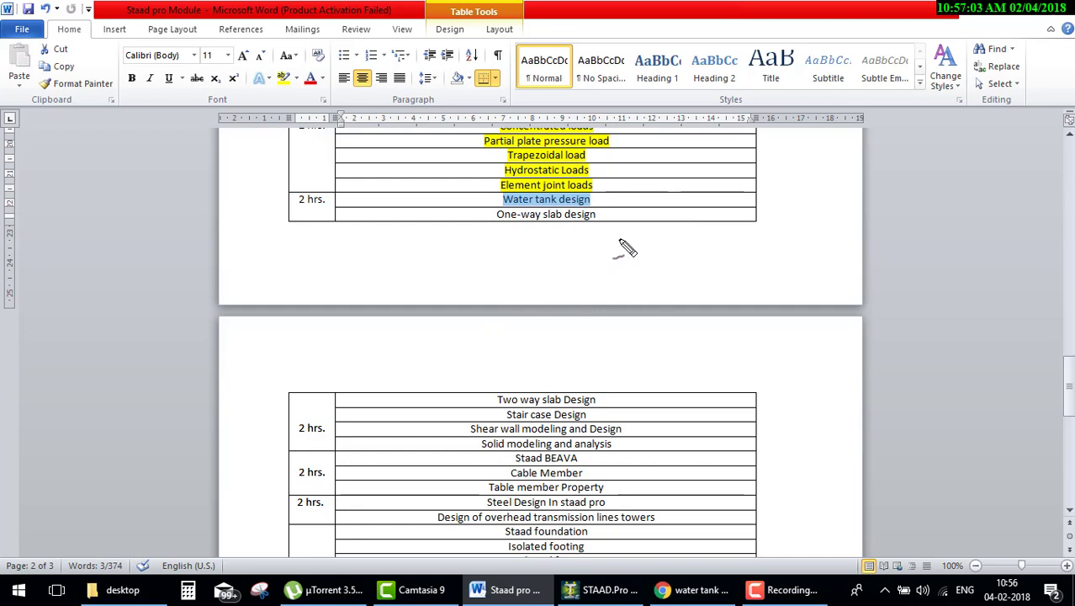
Sketch in red an elevated tank on braced legs with a ground line, plus an open tank outline.
{"action": "mouse_move", "coordinate": [622, 240]}
{"action": "left_mouse_down"}
{"action": "mouse_move", "coordinate": [638, 303]}
{"action": "mouse_move", "coordinate": [695, 296]}
{"action": "mouse_move", "coordinate": [705, 244]}
{"action": "left_mouse_up"}
{"action": "left_click_drag", "start_coordinate": [633, 295], "coordinate": [722, 296]}
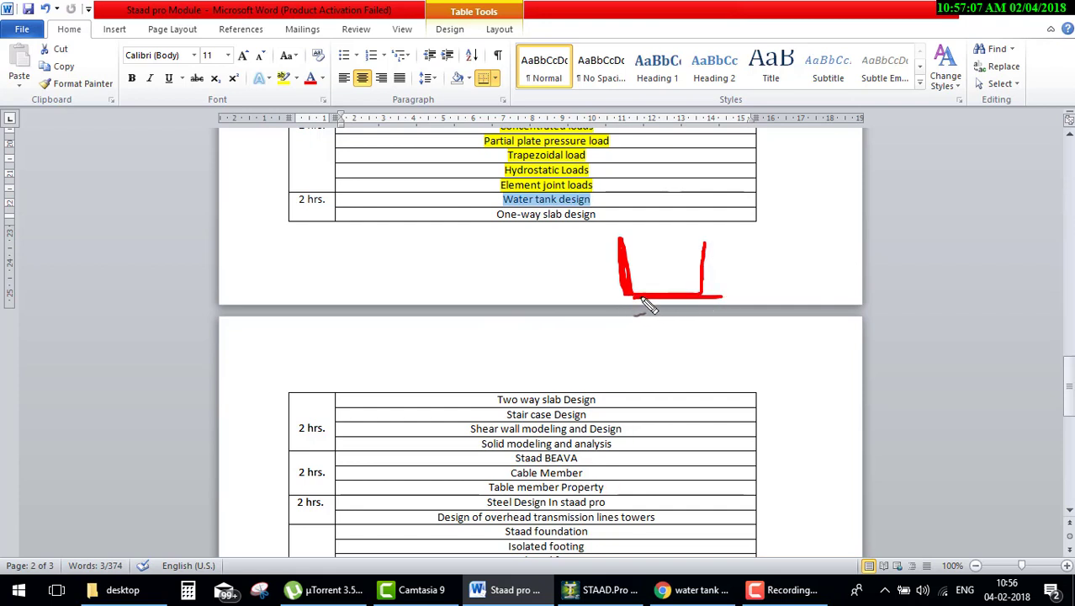
{"action": "mouse_move", "coordinate": [629, 297]}
{"action": "left_mouse_down"}
{"action": "mouse_move", "coordinate": [606, 297]}
{"action": "mouse_move", "coordinate": [703, 298]}
{"action": "mouse_move", "coordinate": [700, 244]}
{"action": "mouse_move", "coordinate": [623, 243]}
{"action": "mouse_move", "coordinate": [679, 237]}
{"action": "mouse_move", "coordinate": [711, 253]}
{"action": "mouse_move", "coordinate": [623, 223]}
{"action": "left_mouse_up"}
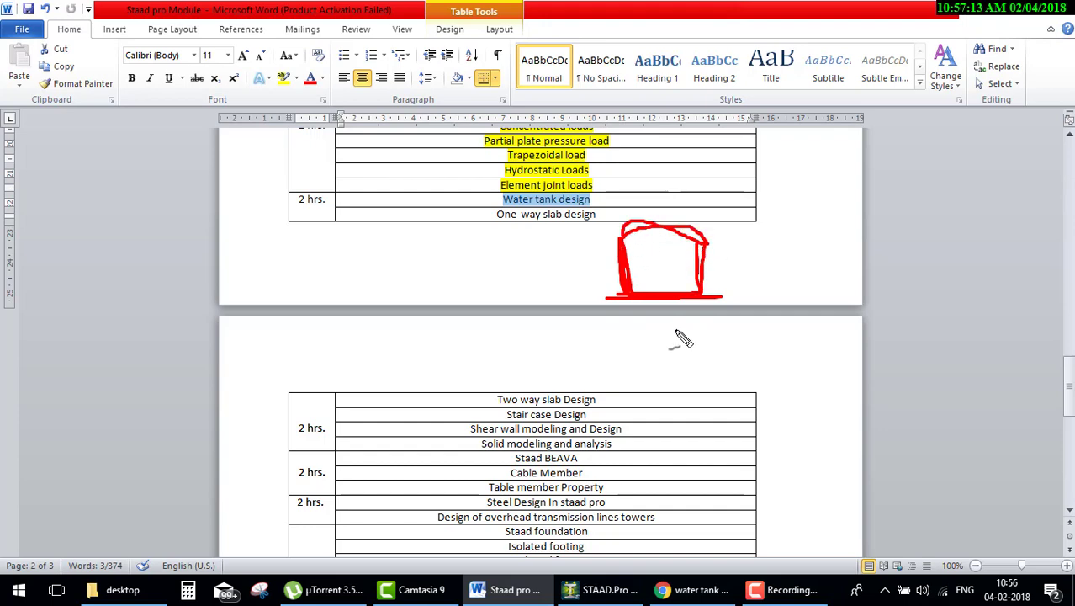
{"action": "mouse_move", "coordinate": [628, 300]}
{"action": "left_mouse_down"}
{"action": "mouse_move", "coordinate": [636, 353]}
{"action": "mouse_move", "coordinate": [632, 301]}
{"action": "left_mouse_up"}
{"action": "left_click_drag", "start_coordinate": [697, 296], "coordinate": [696, 362]}
{"action": "mouse_move", "coordinate": [686, 324]}
{"action": "left_mouse_down"}
{"action": "mouse_move", "coordinate": [640, 327]}
{"action": "mouse_move", "coordinate": [687, 331]}
{"action": "left_mouse_up"}
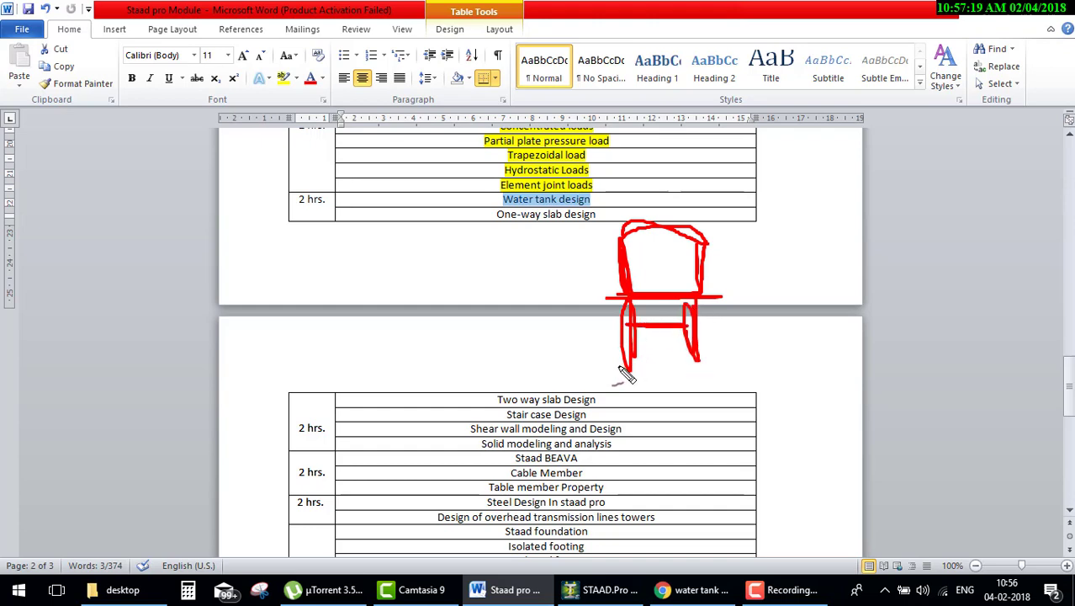
{"action": "left_click_drag", "start_coordinate": [623, 368], "coordinate": [711, 360]}
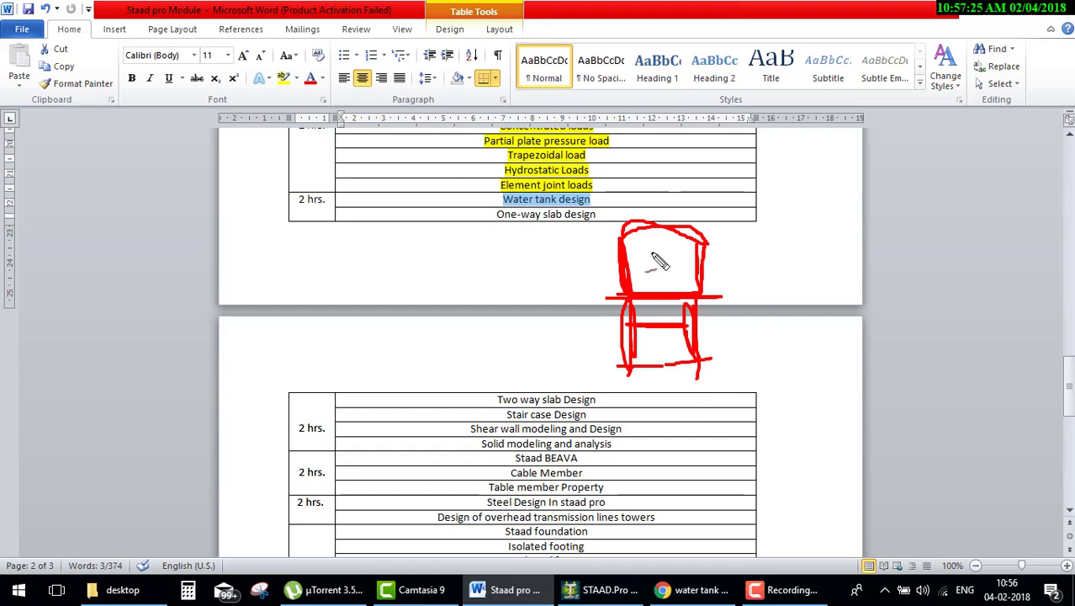
{"action": "mouse_move", "coordinate": [615, 248]}
{"action": "left_mouse_down"}
{"action": "mouse_move", "coordinate": [645, 253]}
{"action": "mouse_move", "coordinate": [613, 281]}
{"action": "mouse_move", "coordinate": [639, 251]}
{"action": "left_mouse_up"}
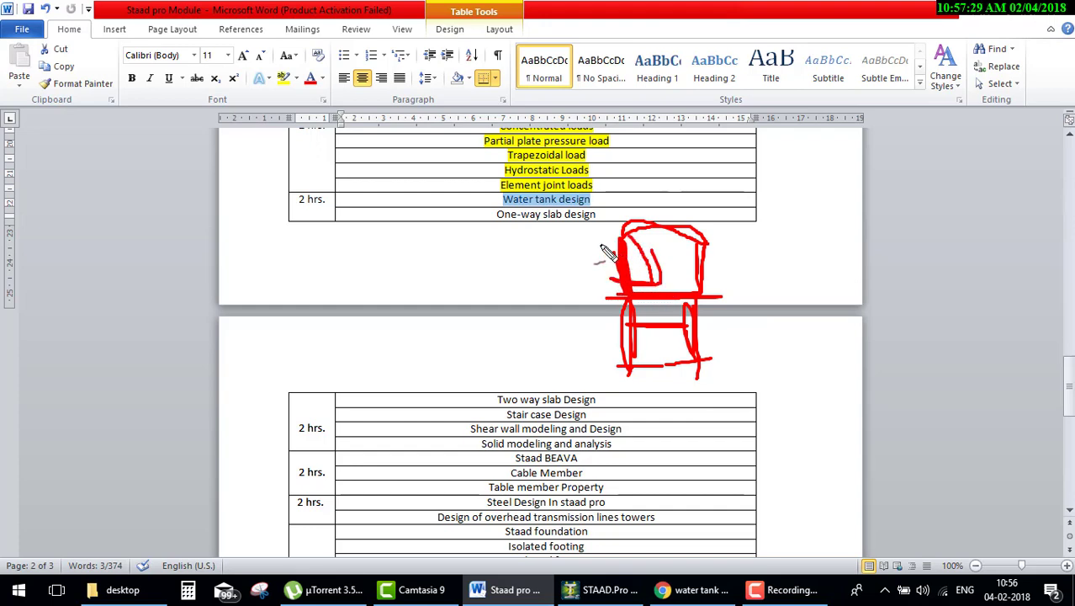
{"action": "mouse_move", "coordinate": [333, 221]}
{"action": "left_mouse_down"}
{"action": "mouse_move", "coordinate": [332, 282]}
{"action": "mouse_move", "coordinate": [387, 301]}
{"action": "mouse_move", "coordinate": [421, 300]}
{"action": "mouse_move", "coordinate": [421, 223]}
{"action": "left_mouse_up"}
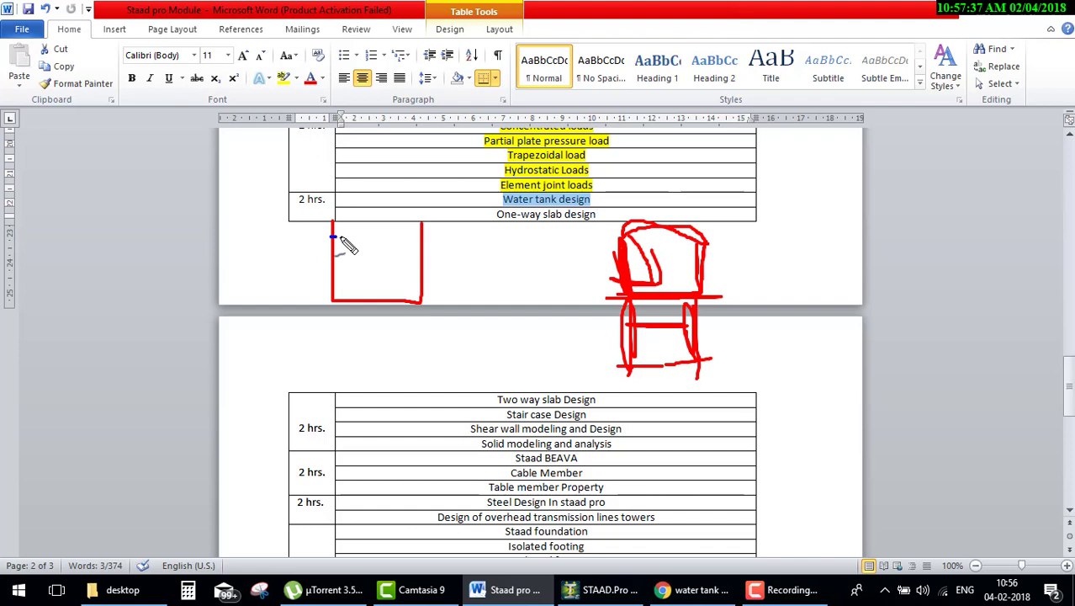
Draw a blue water-level line and green pressure lines down both walls of the open tank.
{"action": "mouse_move", "coordinate": [334, 237]}
{"action": "left_mouse_down"}
{"action": "mouse_move", "coordinate": [416, 237]}
{"action": "mouse_move", "coordinate": [375, 242]}
{"action": "left_mouse_up"}
{"action": "left_click_drag", "start_coordinate": [337, 247], "coordinate": [360, 301]}
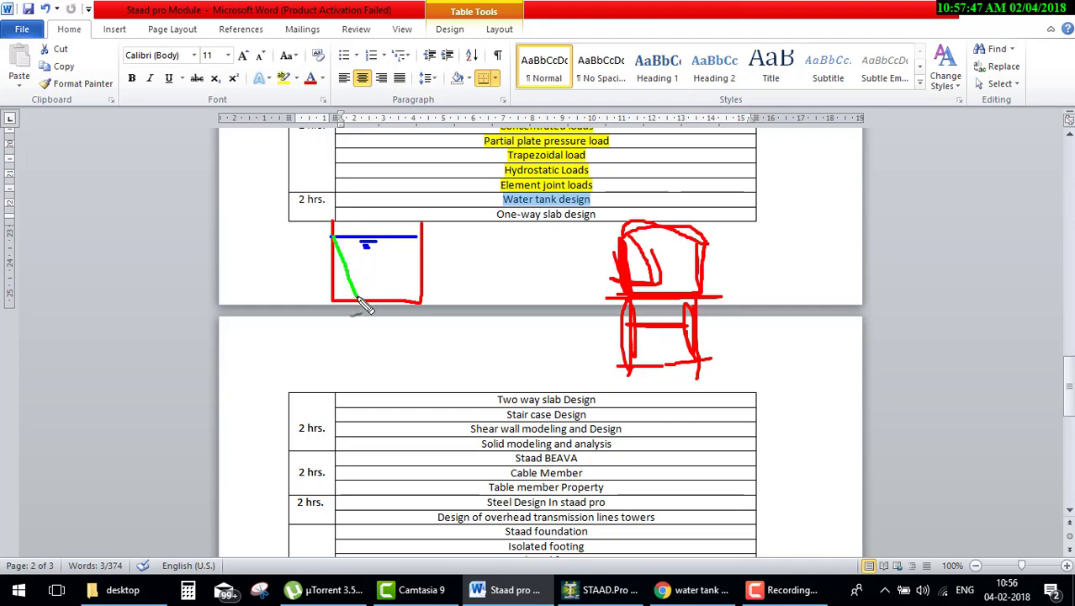
{"action": "mouse_move", "coordinate": [419, 238]}
{"action": "left_mouse_down"}
{"action": "mouse_move", "coordinate": [388, 292]}
{"action": "mouse_move", "coordinate": [345, 294]}
{"action": "mouse_move", "coordinate": [400, 300]}
{"action": "left_mouse_up"}
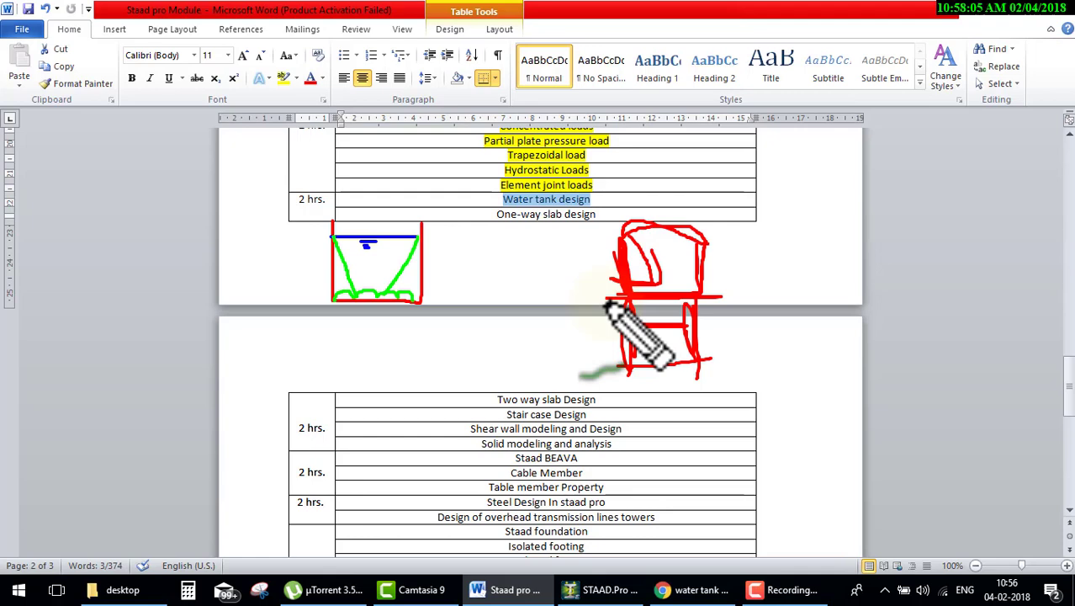
Create a new Space project named 'water tank' using metres and kilonewtons.
{"action": "left_click", "coordinate": [600, 589]}
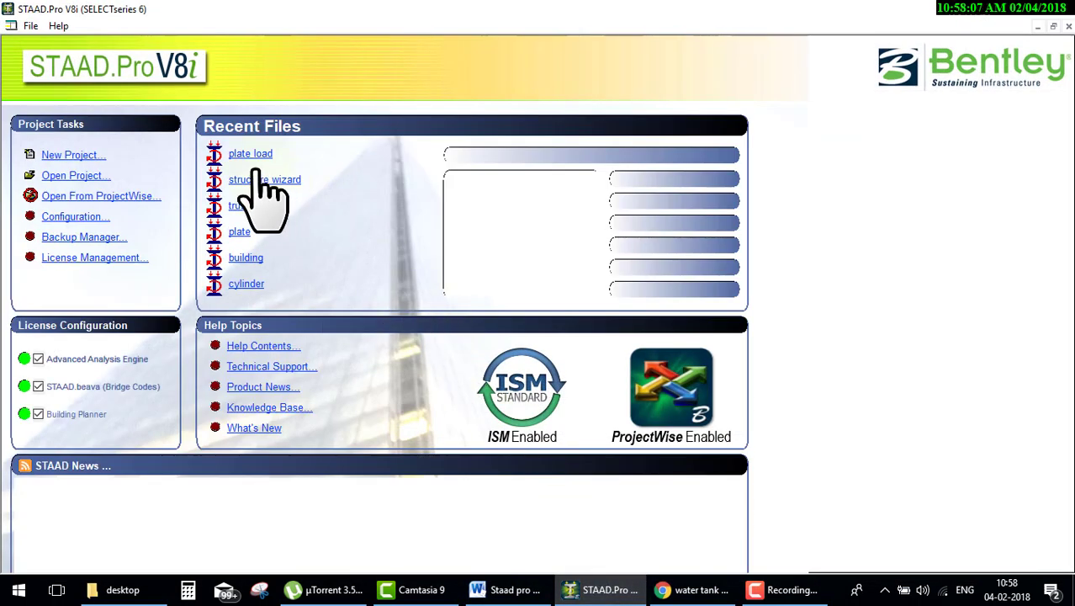
{"action": "left_click", "coordinate": [35, 157]}
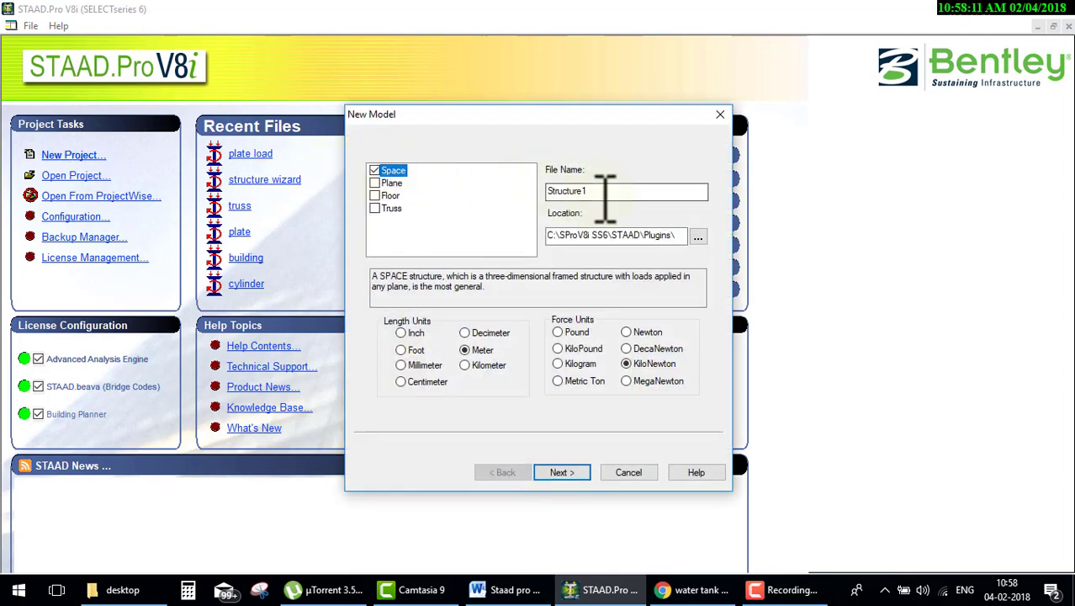
{"action": "double_click", "coordinate": [606, 198]}
{"action": "type", "text": "water tank"}
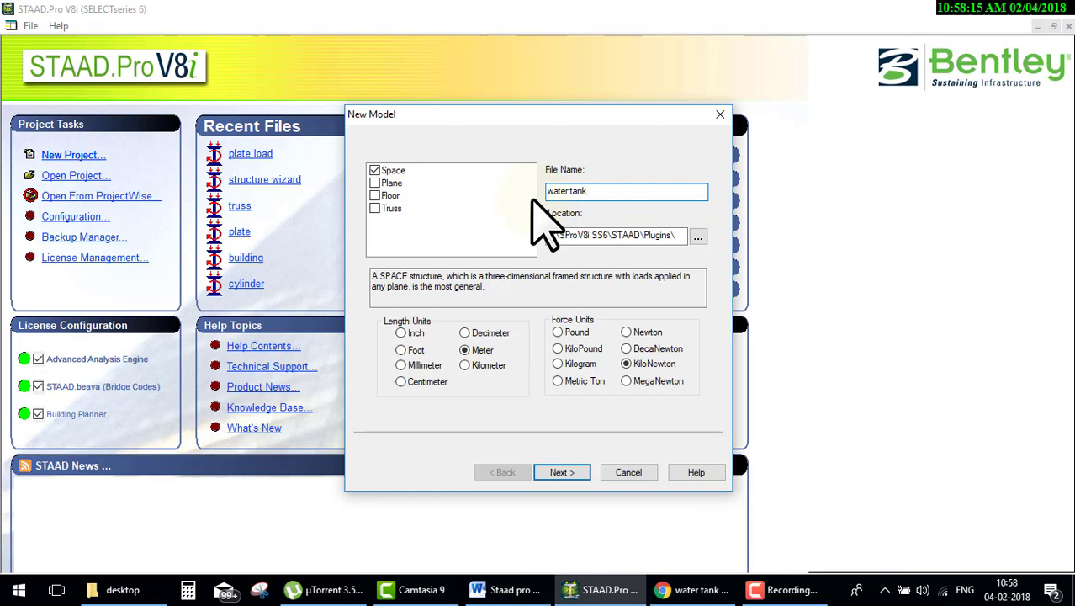
{"action": "left_click", "coordinate": [561, 472]}
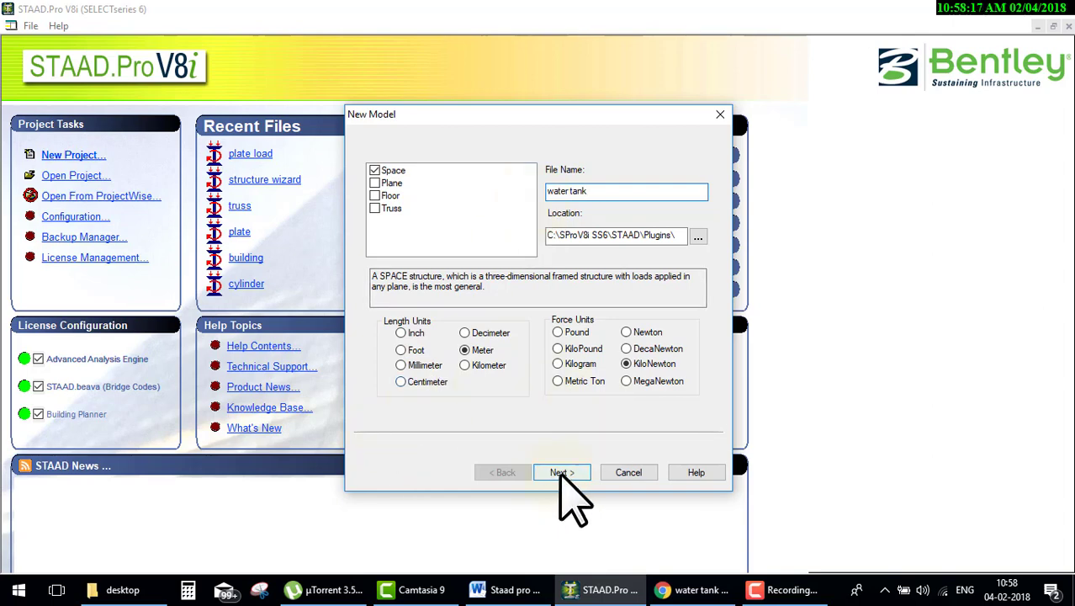
{"action": "left_click", "coordinate": [560, 473]}
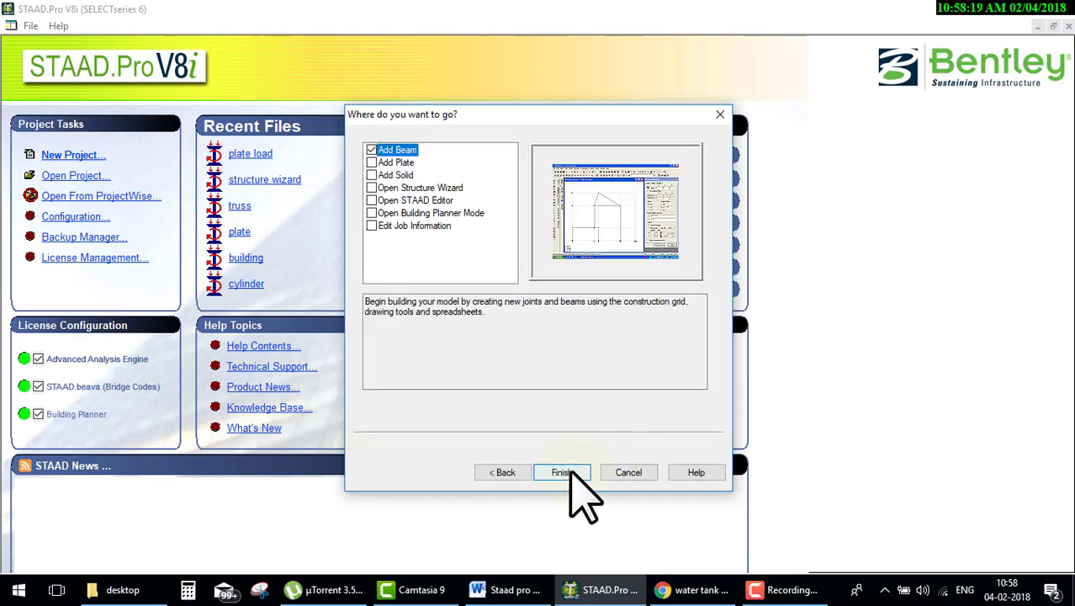
{"action": "left_click", "coordinate": [571, 473]}
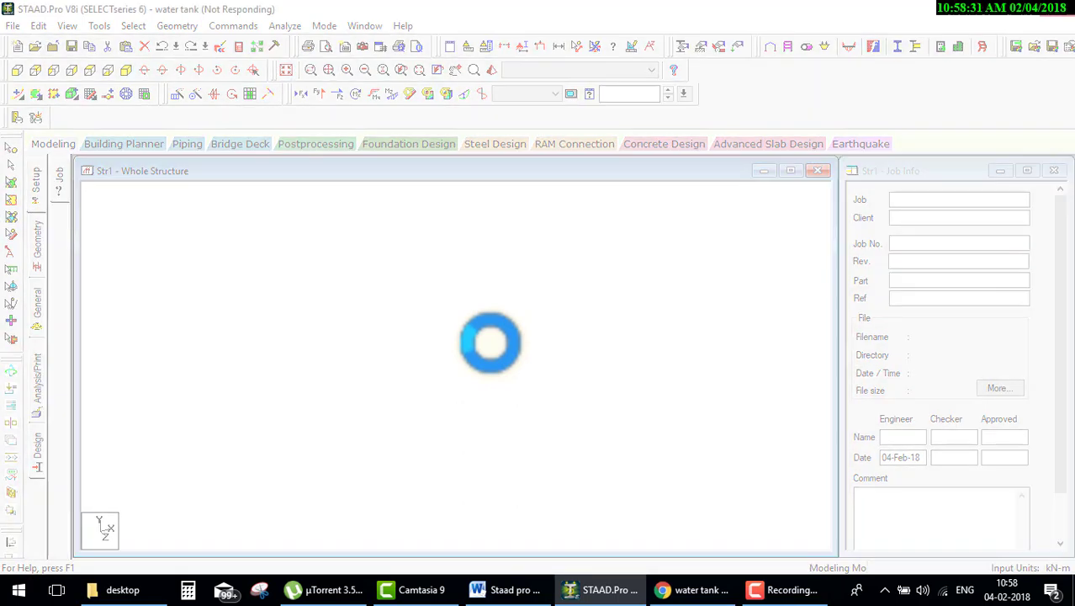
Search the Start menu for 'paint' and launch Paint.
{"action": "key", "text": "super"}
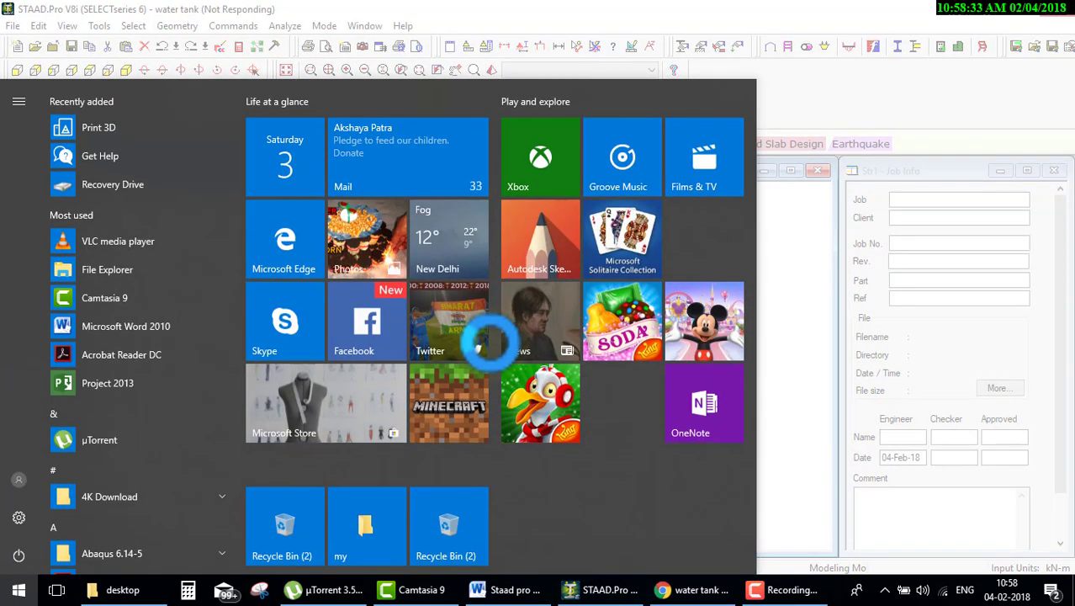
{"action": "key", "text": "Escape"}
{"action": "type", "text": "pain"}
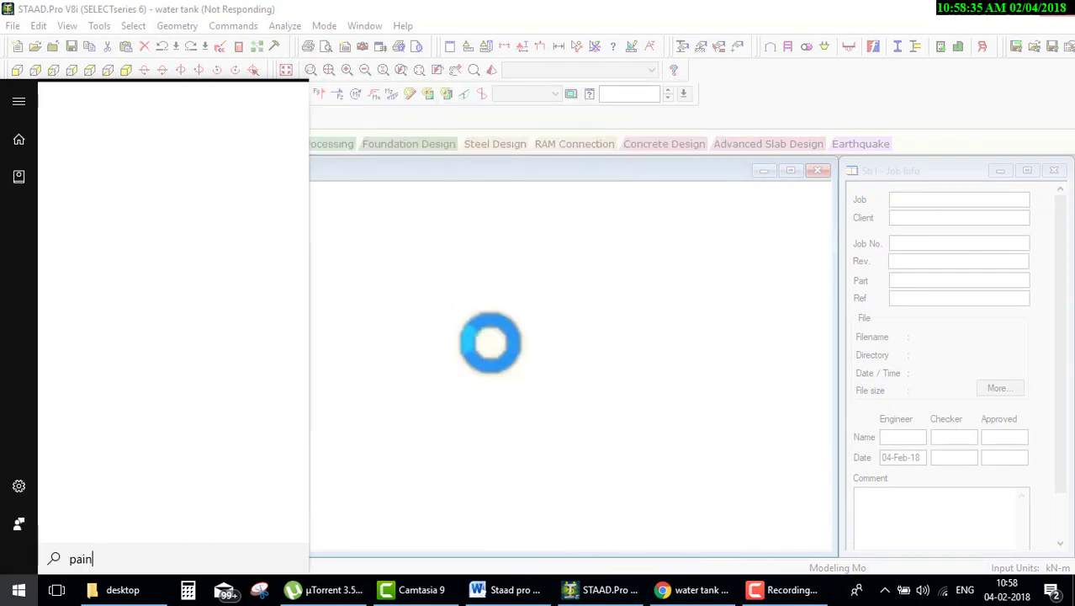
{"action": "type", "text": "t"}
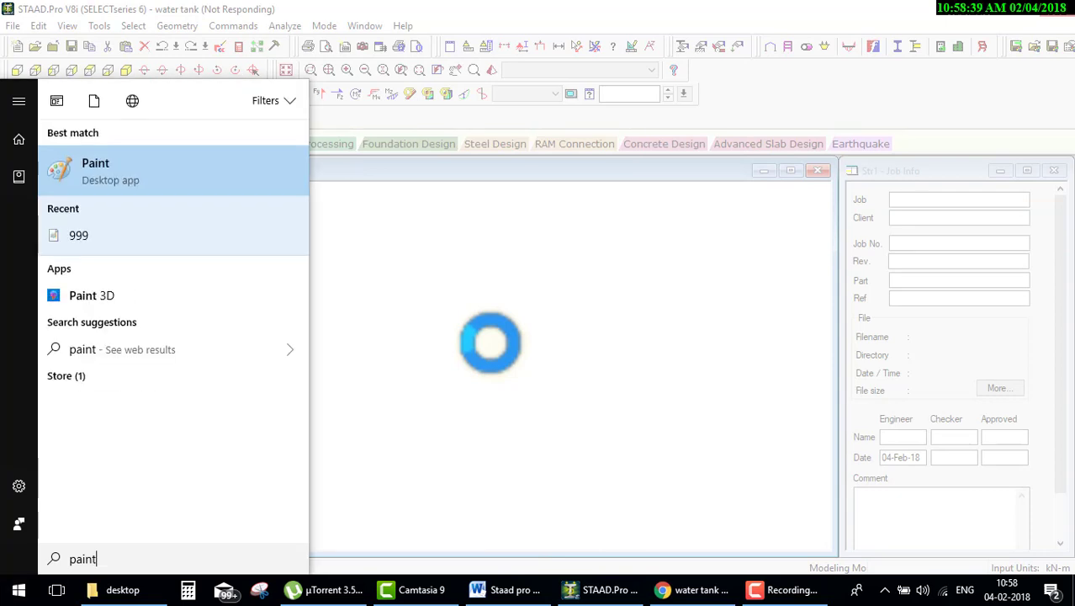
{"action": "key", "text": "Return"}
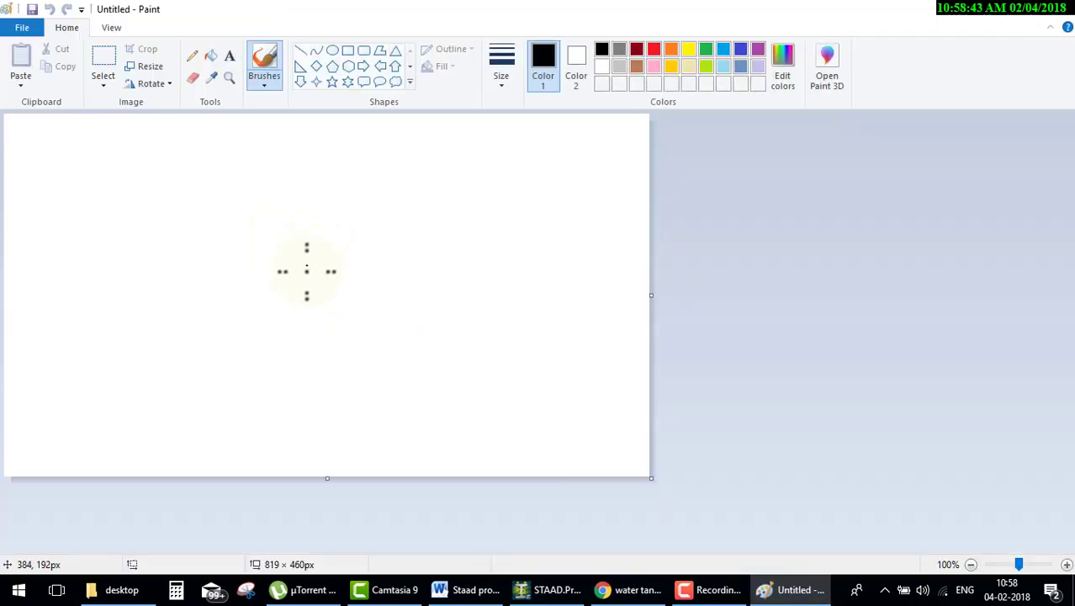
Draw a square rectangle for the tank body.
{"action": "left_click", "coordinate": [348, 50]}
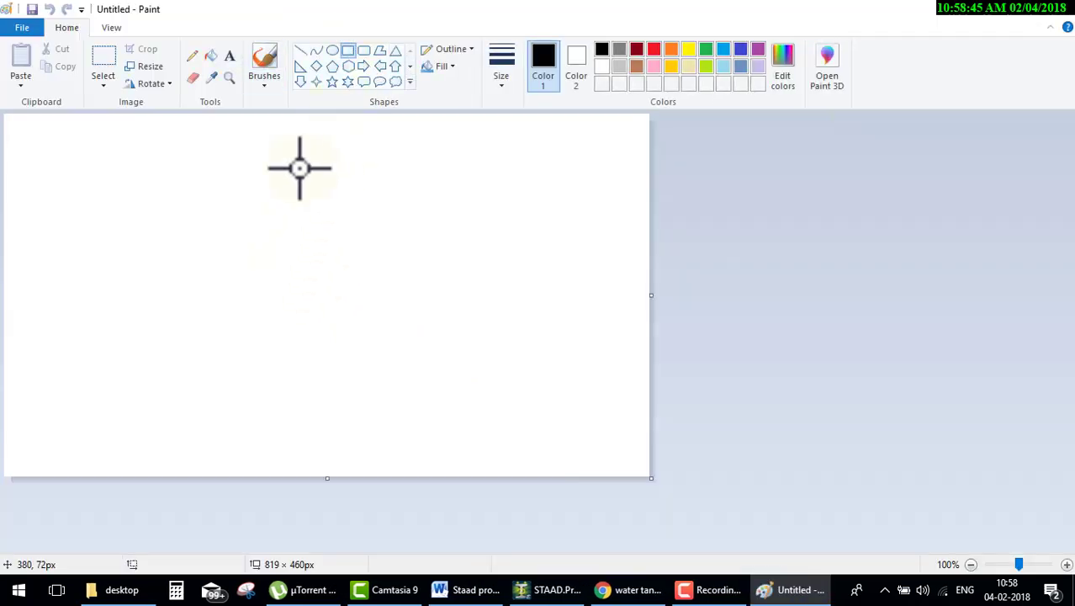
{"action": "left_click_drag", "start_coordinate": [293, 159], "coordinate": [398, 270]}
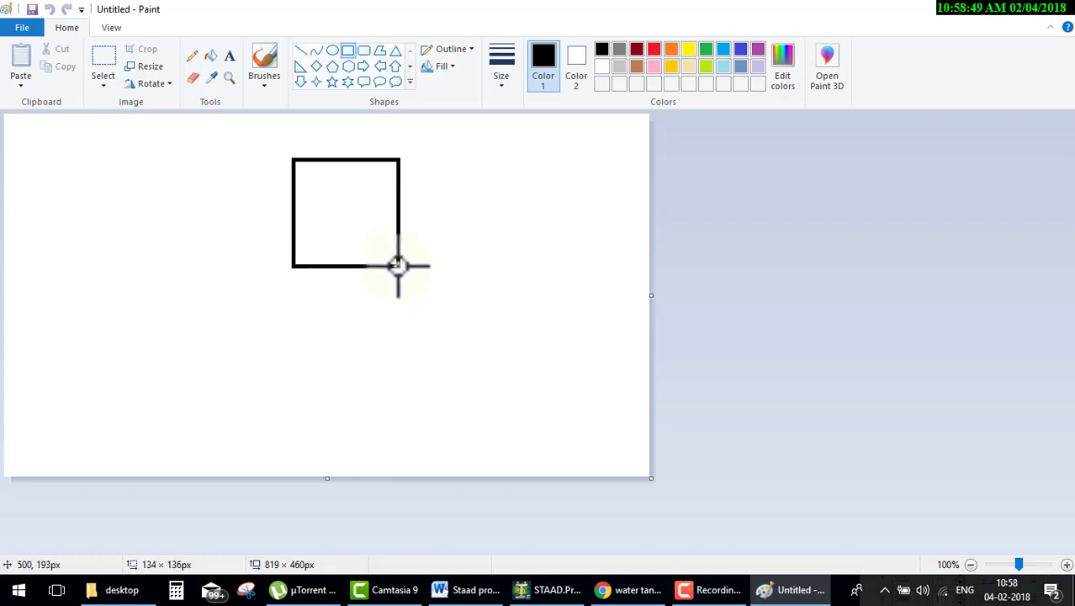
{"action": "left_click_drag", "start_coordinate": [398, 269], "coordinate": [398, 266]}
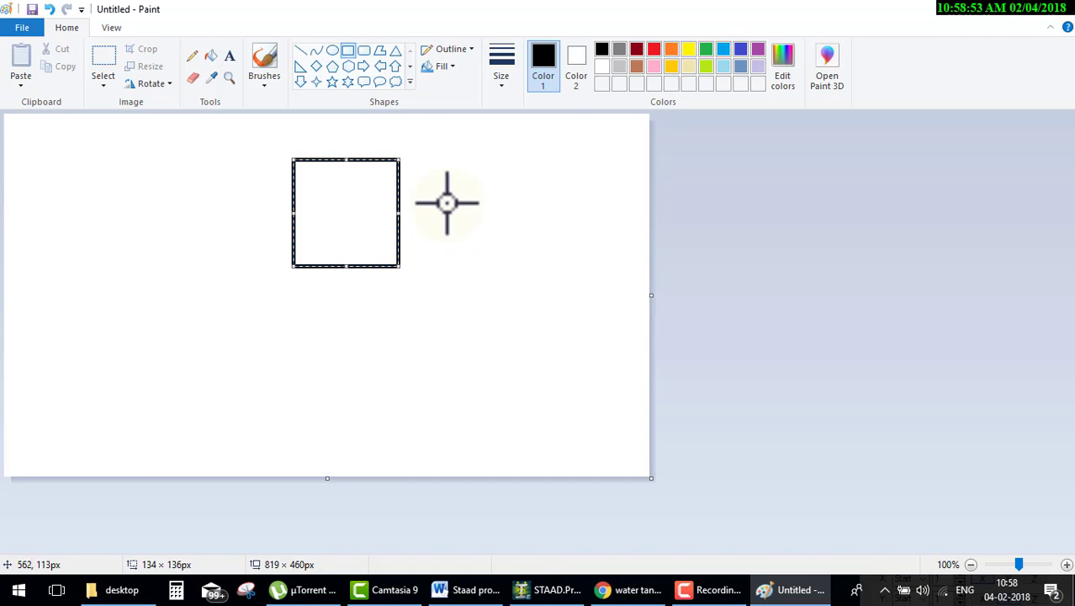
{"action": "key", "text": "ctrl+a"}
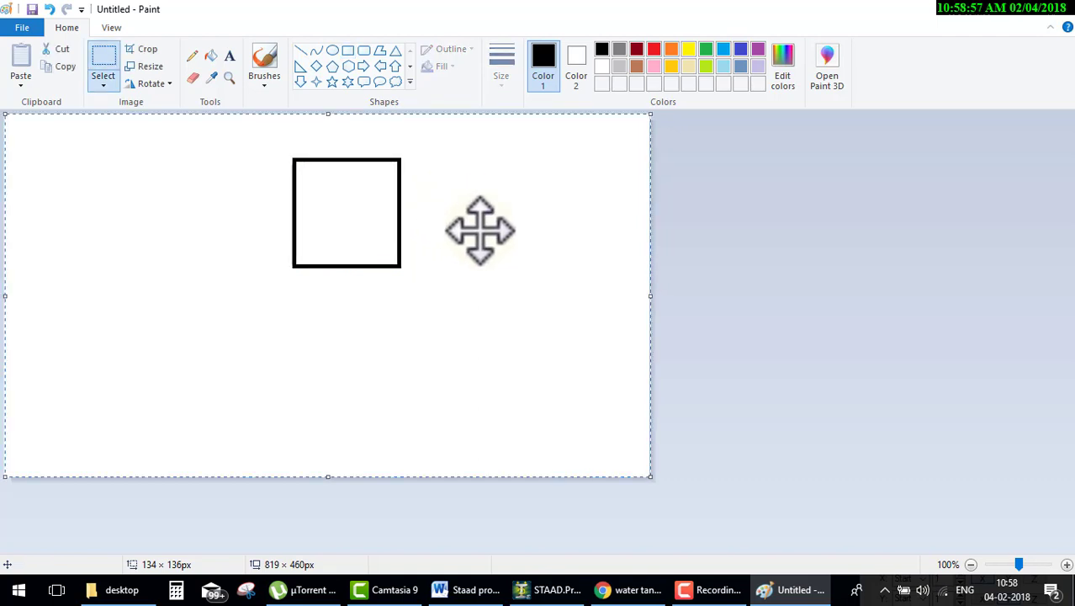
{"action": "key", "text": "Escape"}
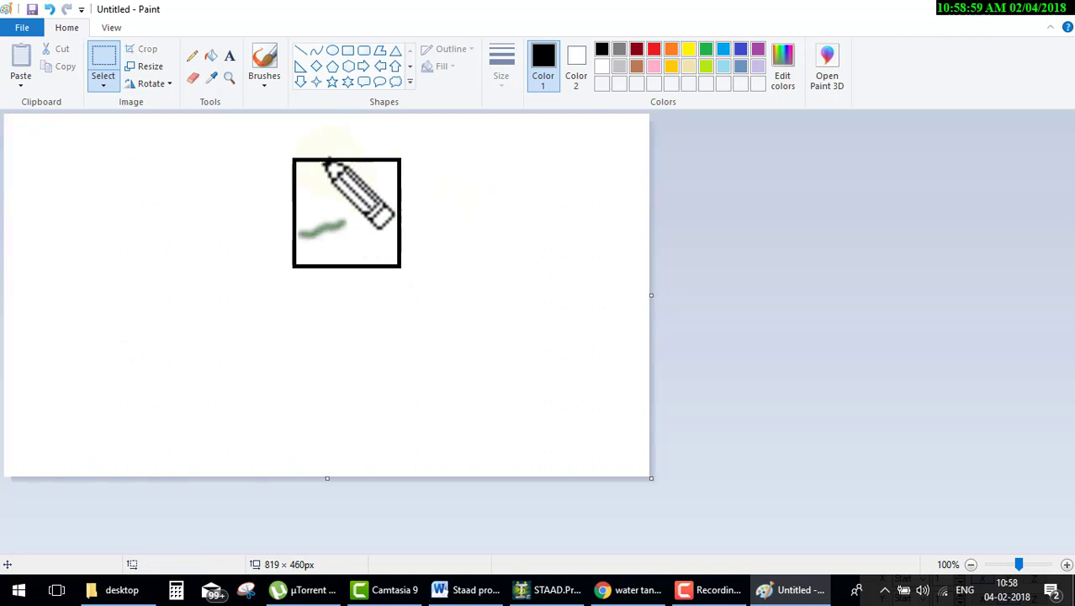
Brush in the sloped roof, tapered bottom and two long support legs.
{"action": "left_click", "coordinate": [264, 60]}
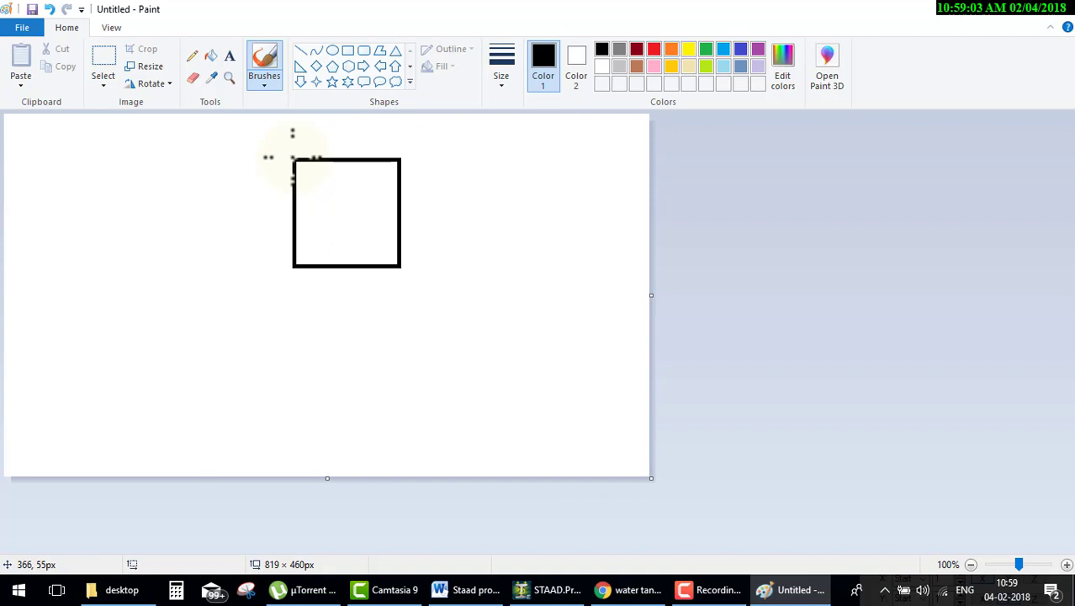
{"action": "mouse_move", "coordinate": [292, 157]}
{"action": "left_mouse_down"}
{"action": "mouse_move", "coordinate": [308, 135]}
{"action": "mouse_move", "coordinate": [383, 134]}
{"action": "mouse_move", "coordinate": [401, 157]}
{"action": "left_mouse_up"}
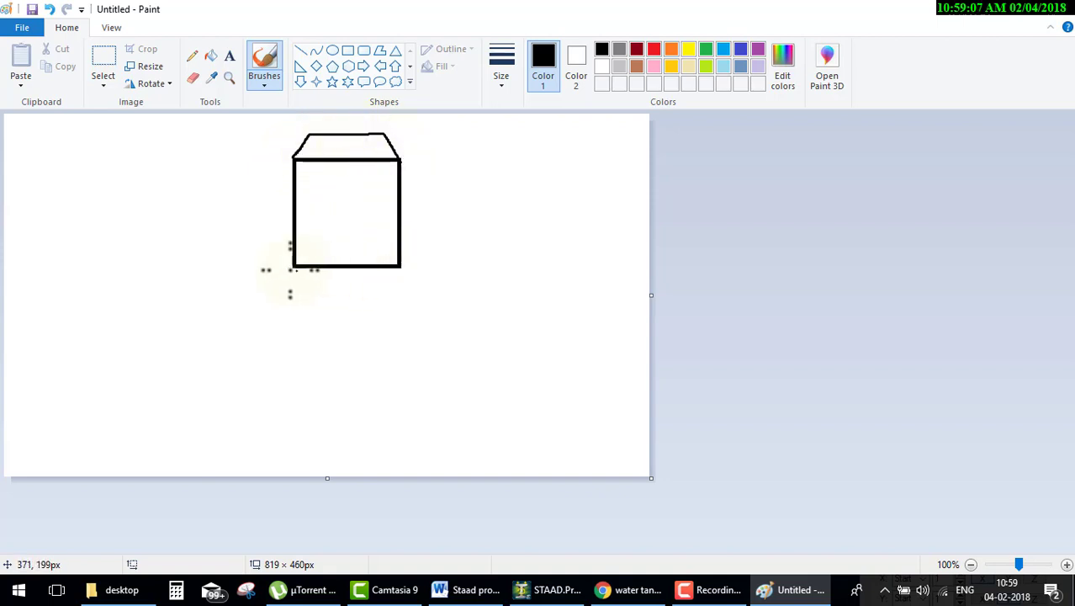
{"action": "mouse_move", "coordinate": [292, 266]}
{"action": "left_mouse_down"}
{"action": "mouse_move", "coordinate": [321, 290]}
{"action": "mouse_move", "coordinate": [384, 292]}
{"action": "mouse_move", "coordinate": [391, 279]}
{"action": "mouse_move", "coordinate": [379, 296]}
{"action": "left_mouse_up"}
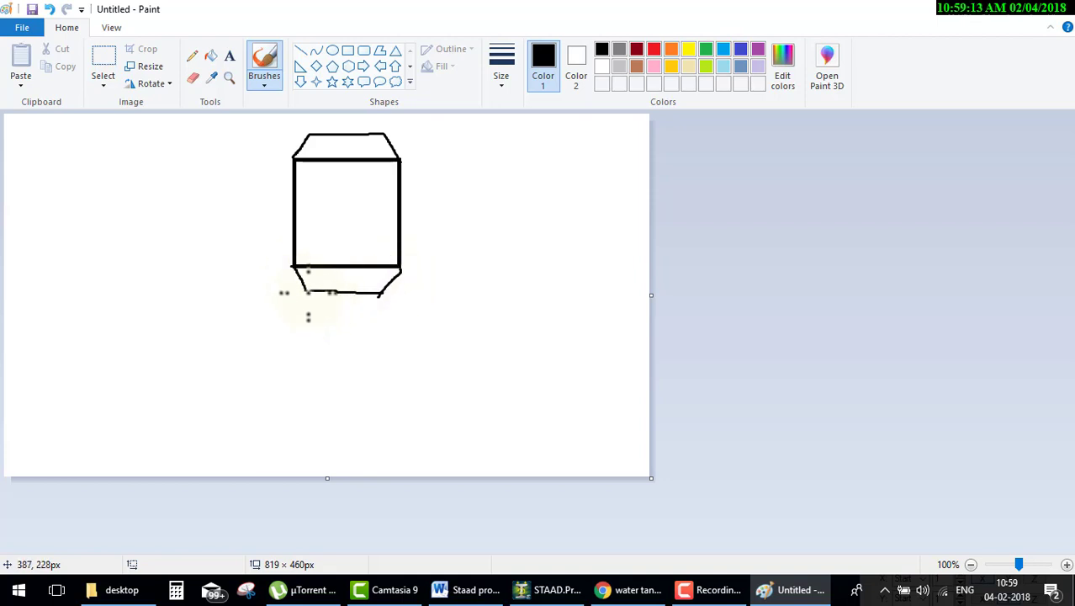
{"action": "left_click_drag", "start_coordinate": [305, 290], "coordinate": [292, 427]}
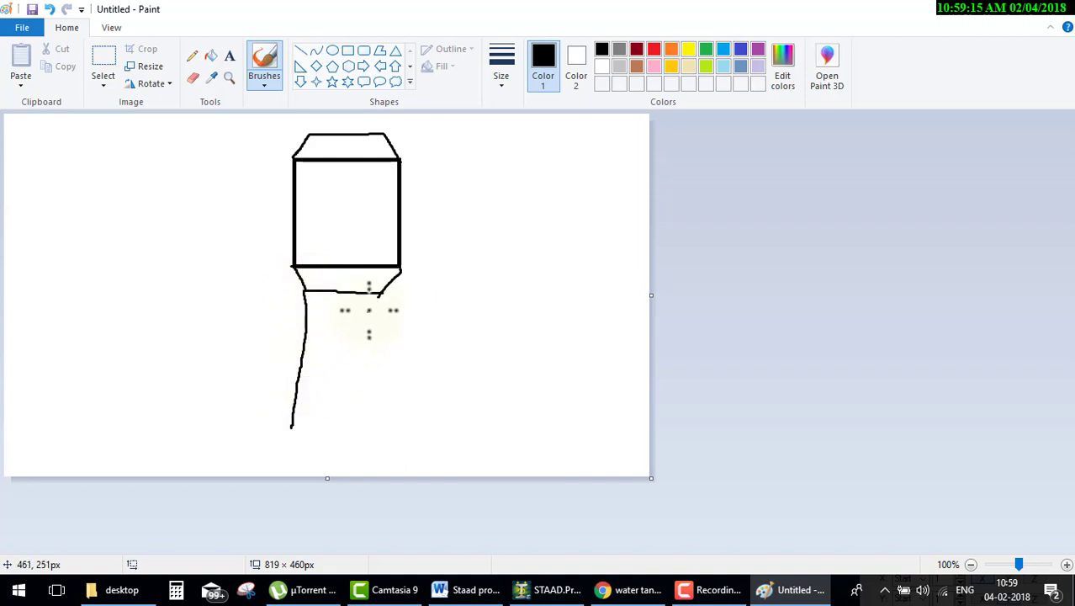
{"action": "left_click_drag", "start_coordinate": [380, 294], "coordinate": [371, 418]}
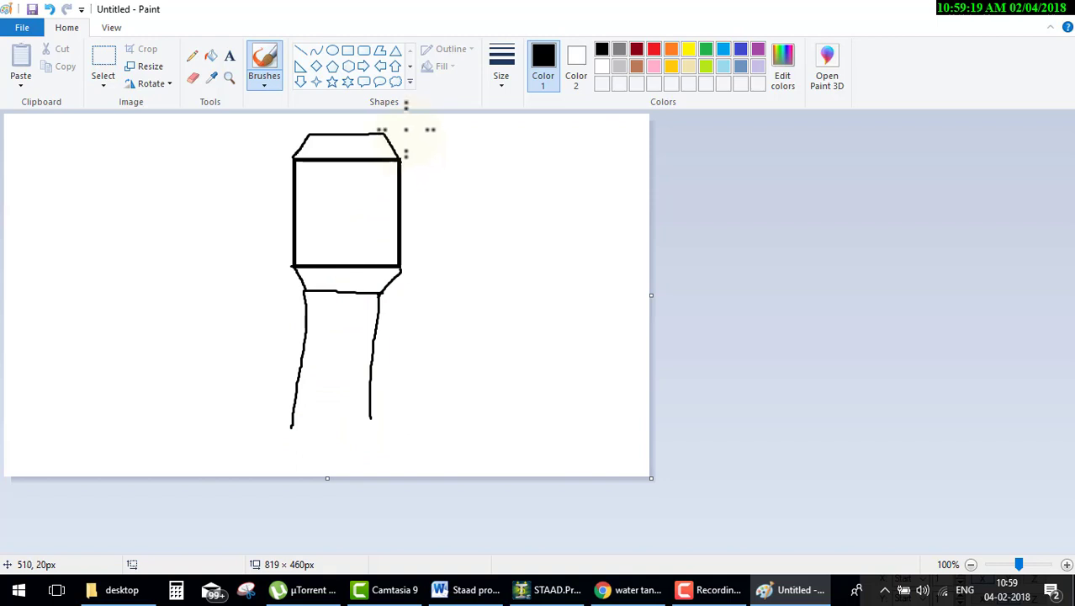
{"action": "mouse_move", "coordinate": [404, 130]}
{"action": "left_mouse_down"}
{"action": "mouse_move", "coordinate": [426, 133]}
{"action": "mouse_move", "coordinate": [414, 157]}
{"action": "mouse_move", "coordinate": [434, 157]}
{"action": "left_mouse_up"}
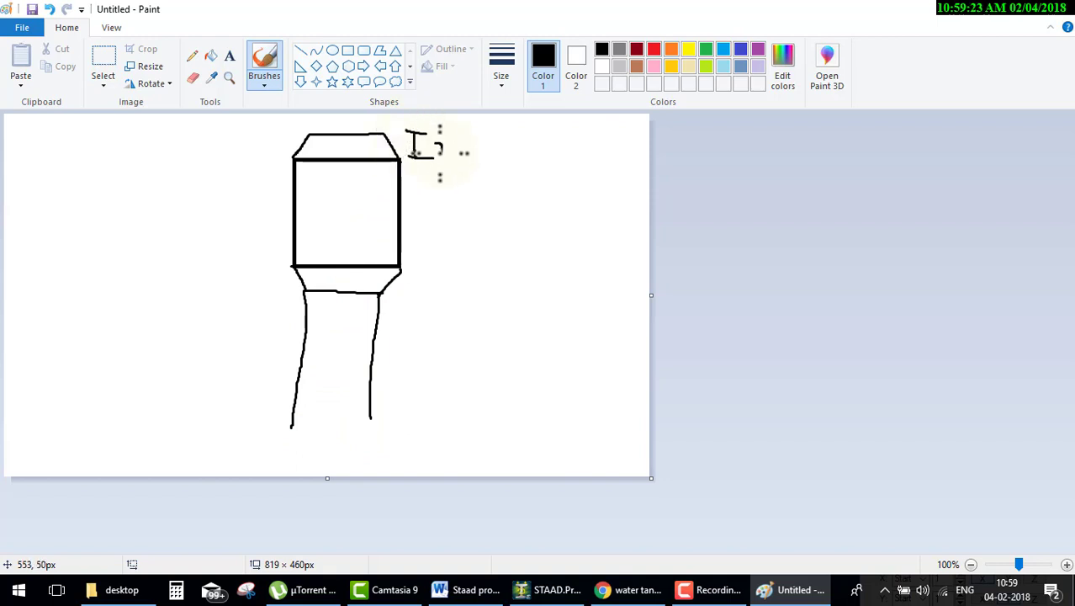
Draw height dimension lines and width labels across the tank body and top section.
{"action": "left_click_drag", "start_coordinate": [439, 154], "coordinate": [452, 155]}
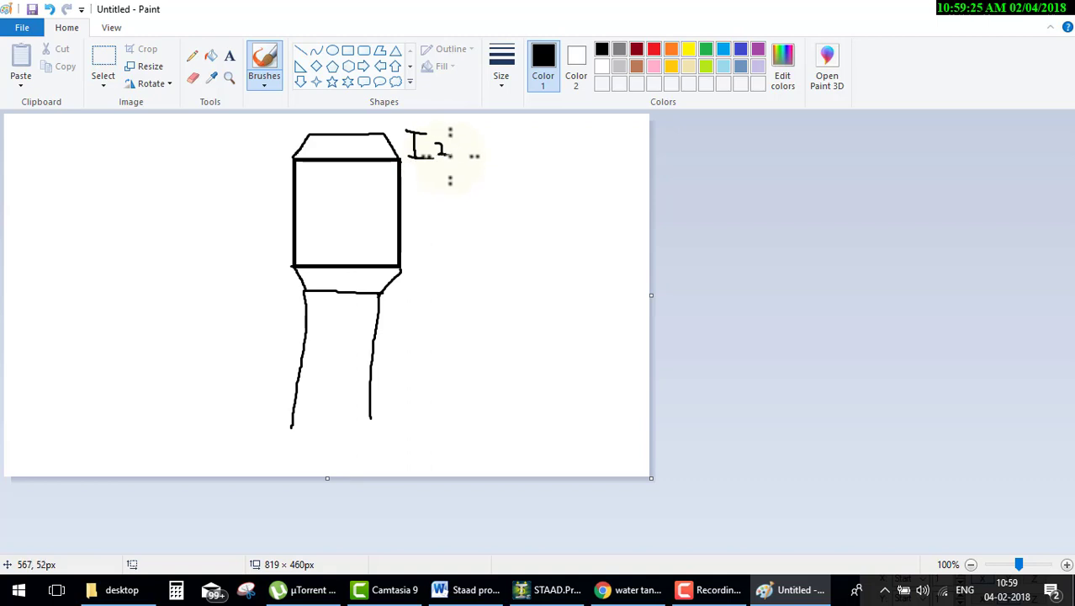
{"action": "mouse_move", "coordinate": [418, 226]}
{"action": "left_mouse_down"}
{"action": "mouse_move", "coordinate": [414, 267]}
{"action": "mouse_move", "coordinate": [431, 270]}
{"action": "left_mouse_up"}
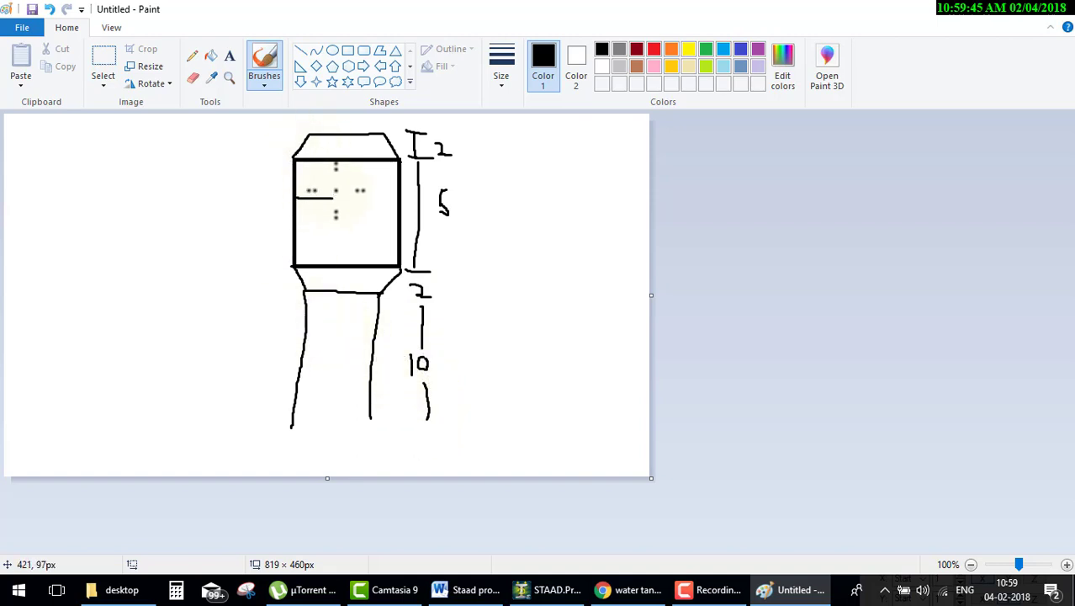
{"action": "mouse_move", "coordinate": [345, 190]}
{"action": "left_mouse_down"}
{"action": "mouse_move", "coordinate": [345, 210]}
{"action": "mouse_move", "coordinate": [392, 200]}
{"action": "left_mouse_up"}
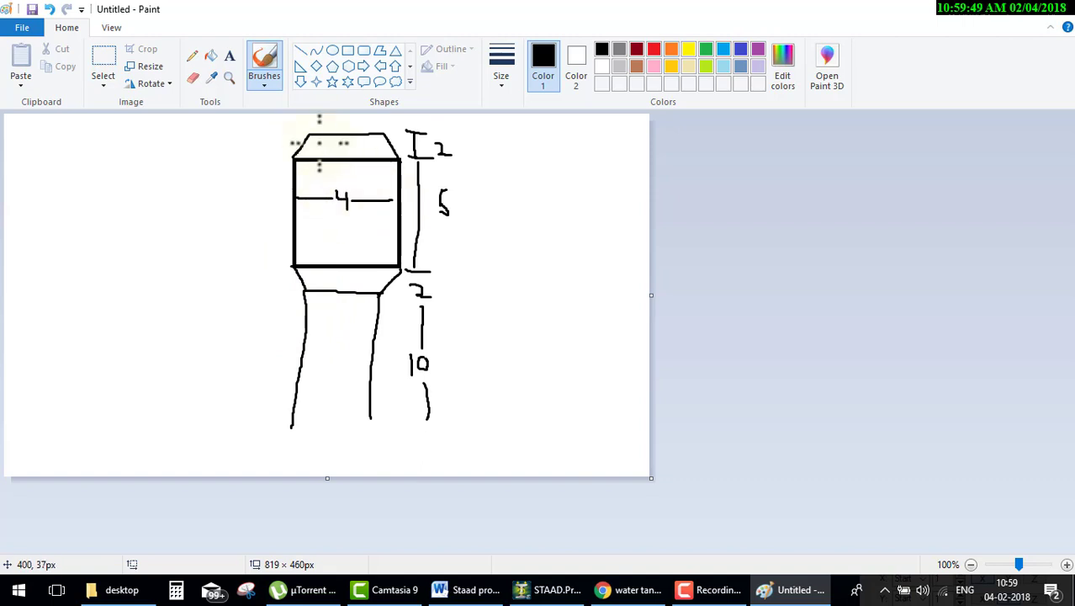
{"action": "mouse_move", "coordinate": [337, 142]}
{"action": "left_mouse_down"}
{"action": "mouse_move", "coordinate": [354, 142]}
{"action": "mouse_move", "coordinate": [338, 157]}
{"action": "left_mouse_up"}
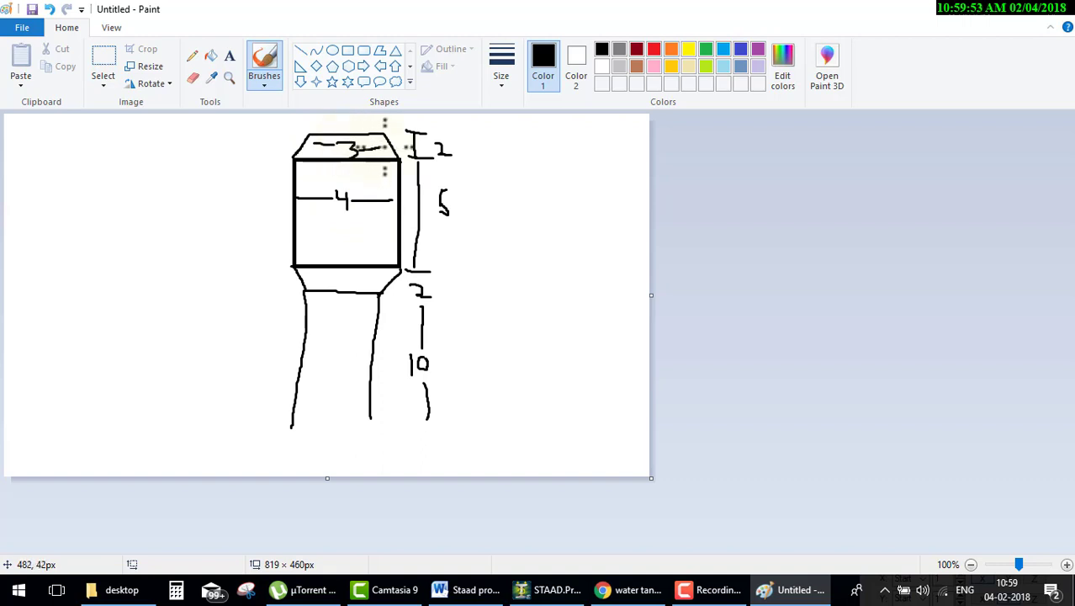
Erase the wrong body width number and rewrite it as 5.
{"action": "left_click", "coordinate": [193, 78]}
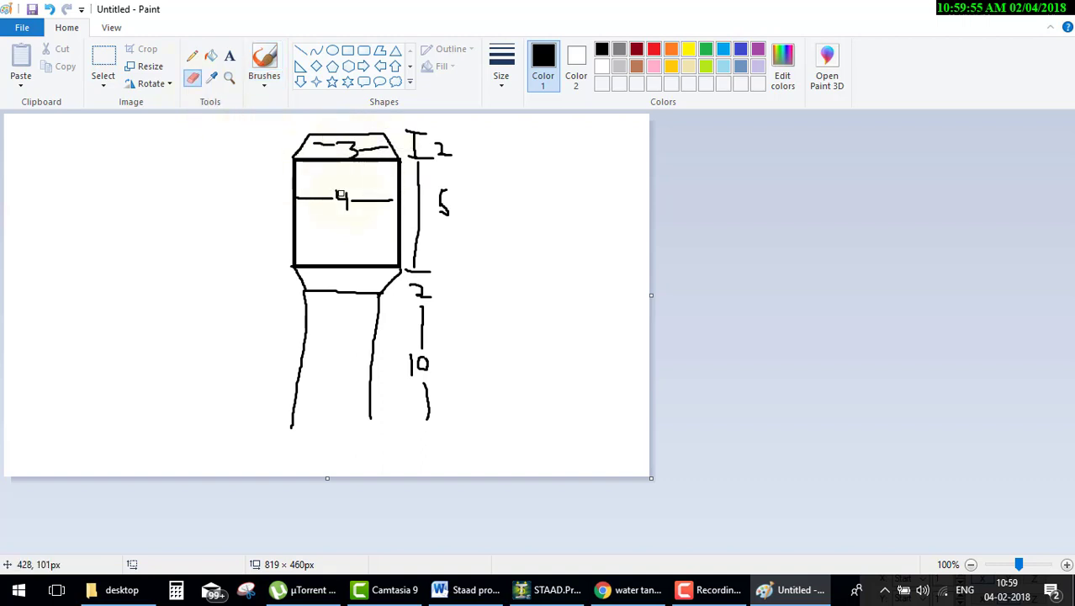
{"action": "left_click_drag", "start_coordinate": [342, 192], "coordinate": [337, 199]}
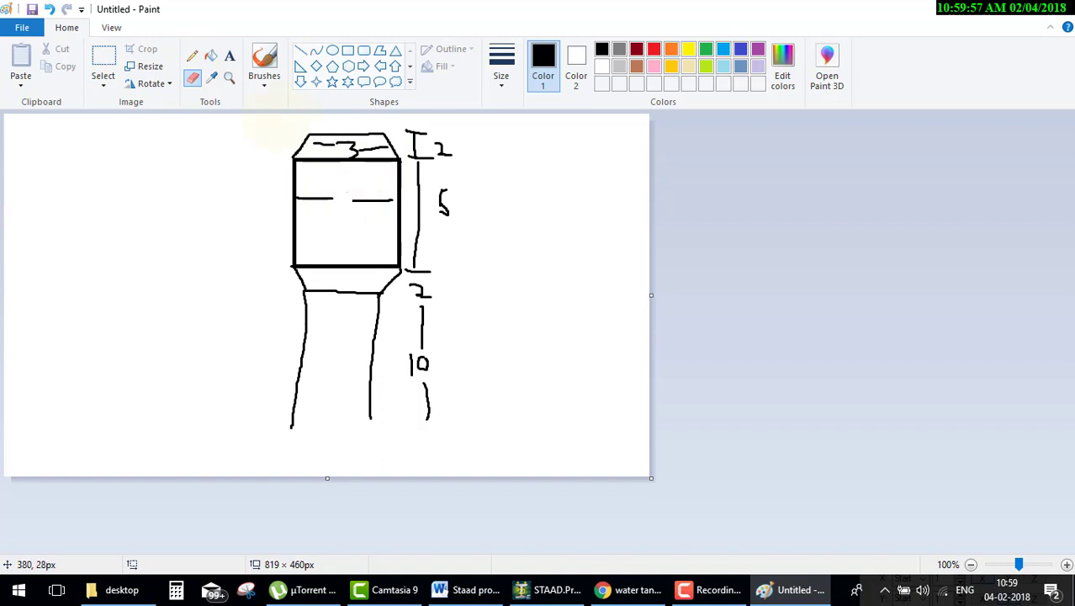
{"action": "left_click", "coordinate": [265, 69]}
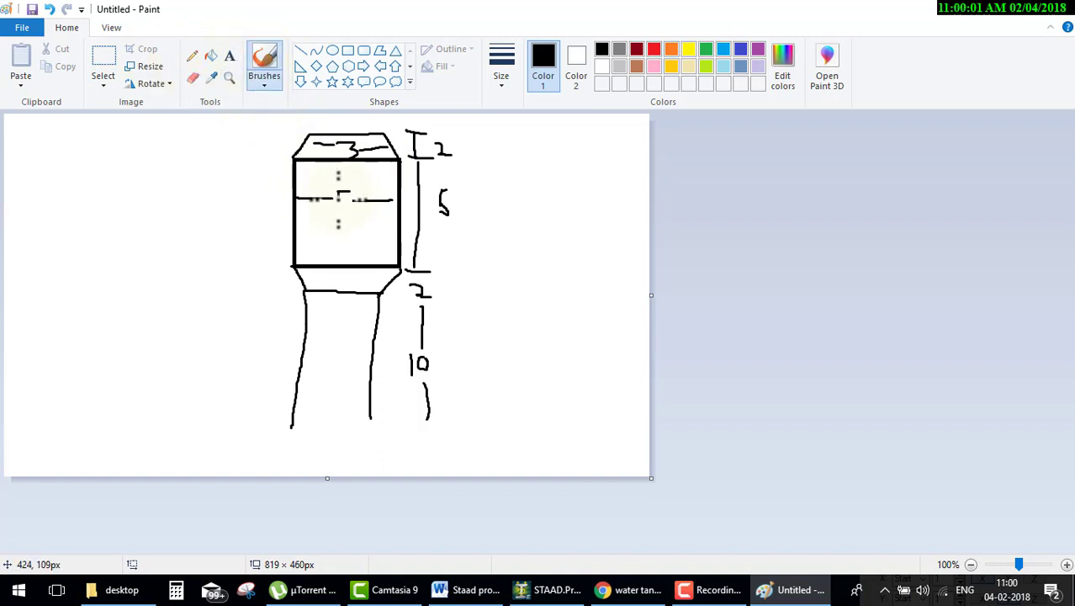
{"action": "left_click_drag", "start_coordinate": [337, 198], "coordinate": [349, 205]}
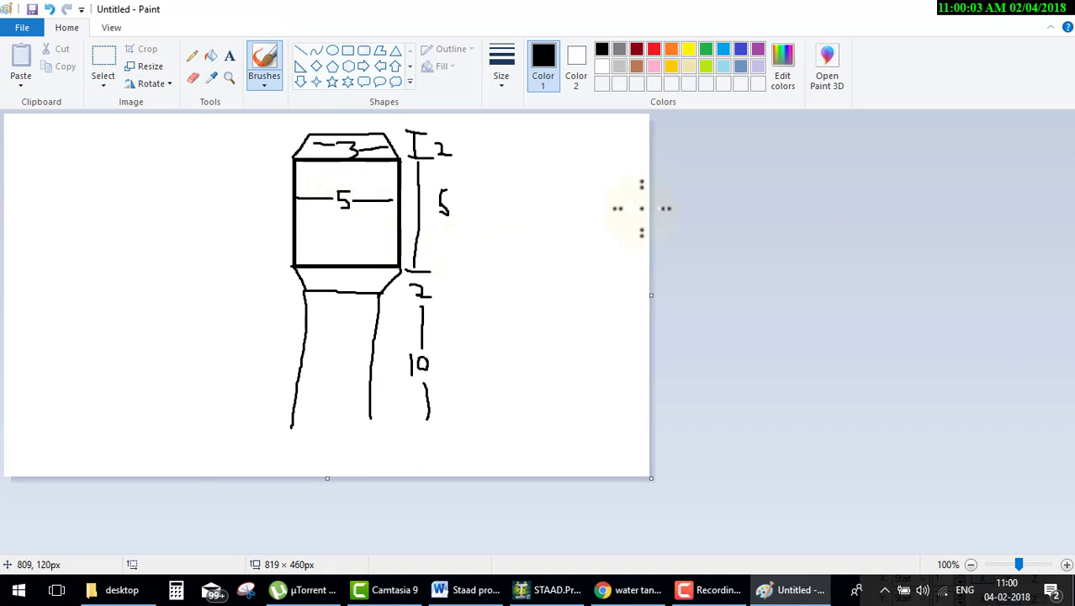
Draw a red straight centre line down the tank, then remove it.
{"action": "left_click", "coordinate": [654, 49]}
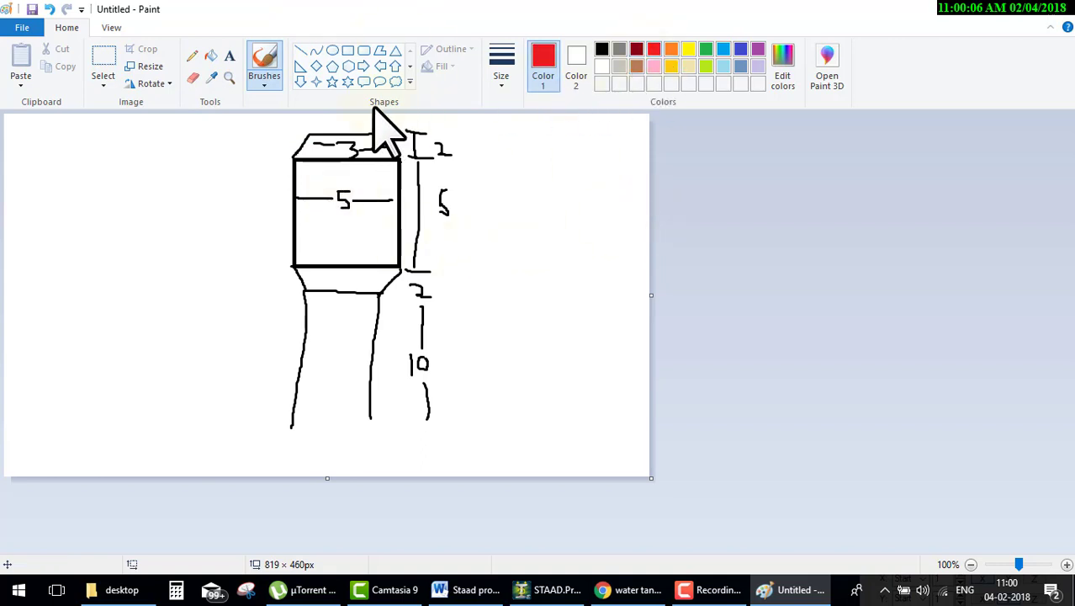
{"action": "left_click", "coordinate": [301, 51]}
{"action": "left_click_drag", "start_coordinate": [343, 119], "coordinate": [333, 458]}
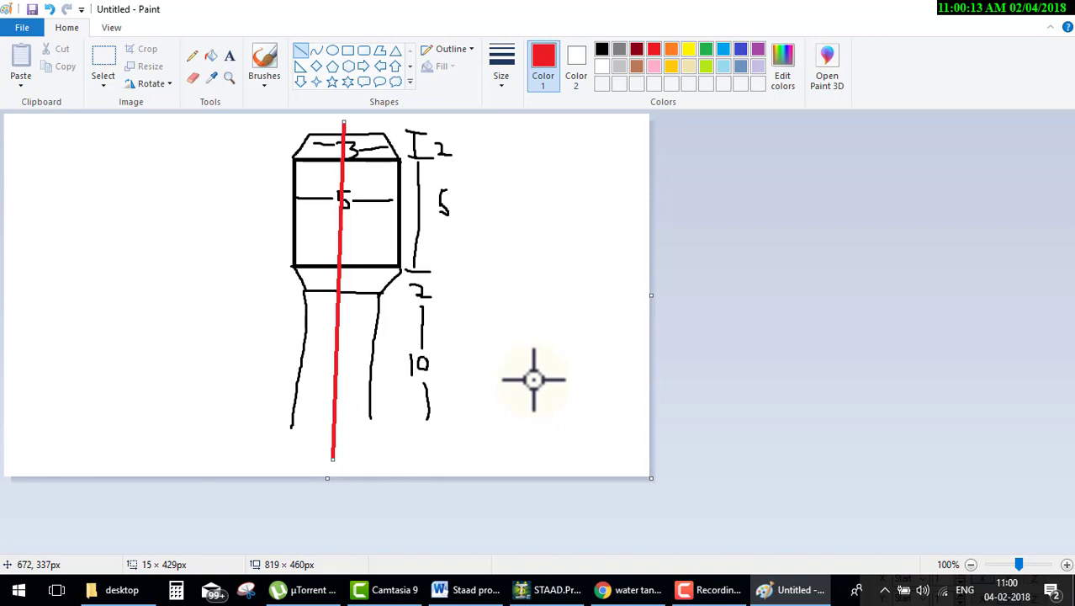
{"action": "key", "text": "Delete"}
Place a copy of the sketch's left half to the left of the original.
{"action": "left_click", "coordinate": [103, 64]}
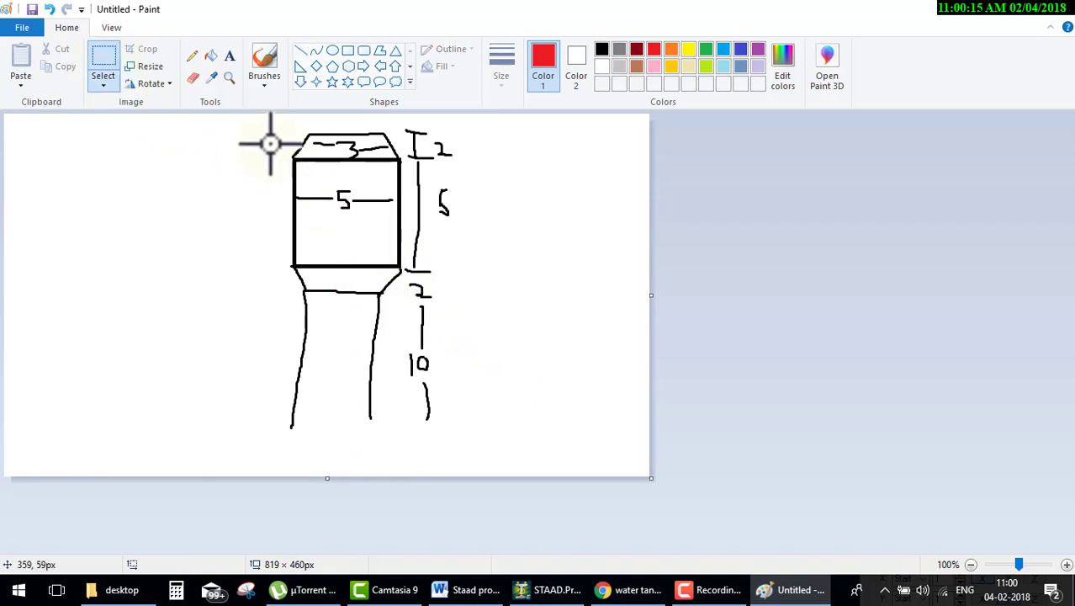
{"action": "left_click_drag", "start_coordinate": [253, 119], "coordinate": [341, 452]}
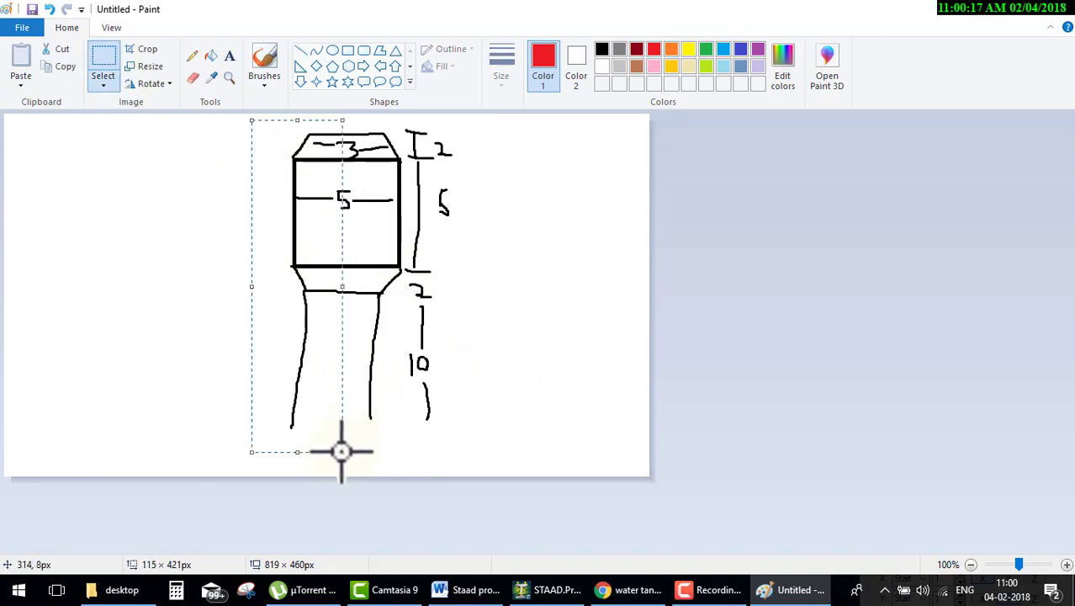
{"action": "left_click_drag", "start_coordinate": [326, 391], "coordinate": [155, 383]}
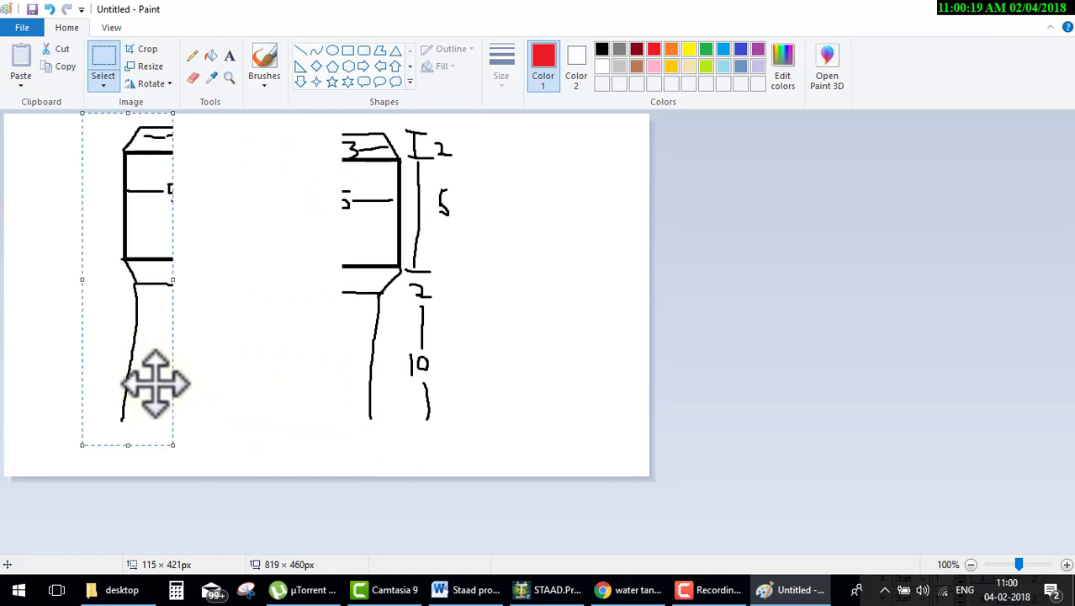
{"action": "key", "text": "ctrl+z"}
{"action": "left_click_drag", "start_coordinate": [259, 125], "coordinate": [350, 456]}
{"action": "left_click_drag", "start_coordinate": [319, 384], "coordinate": [147, 375], "text": "ctrl"}
{"action": "left_click", "coordinate": [233, 228]}
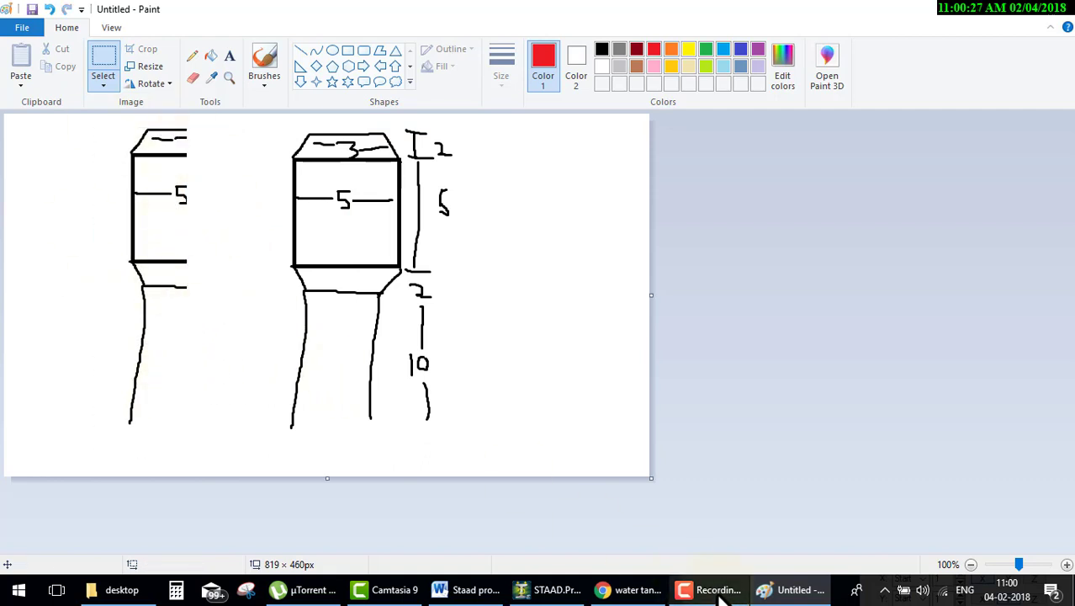
{"action": "left_click", "coordinate": [549, 589]}
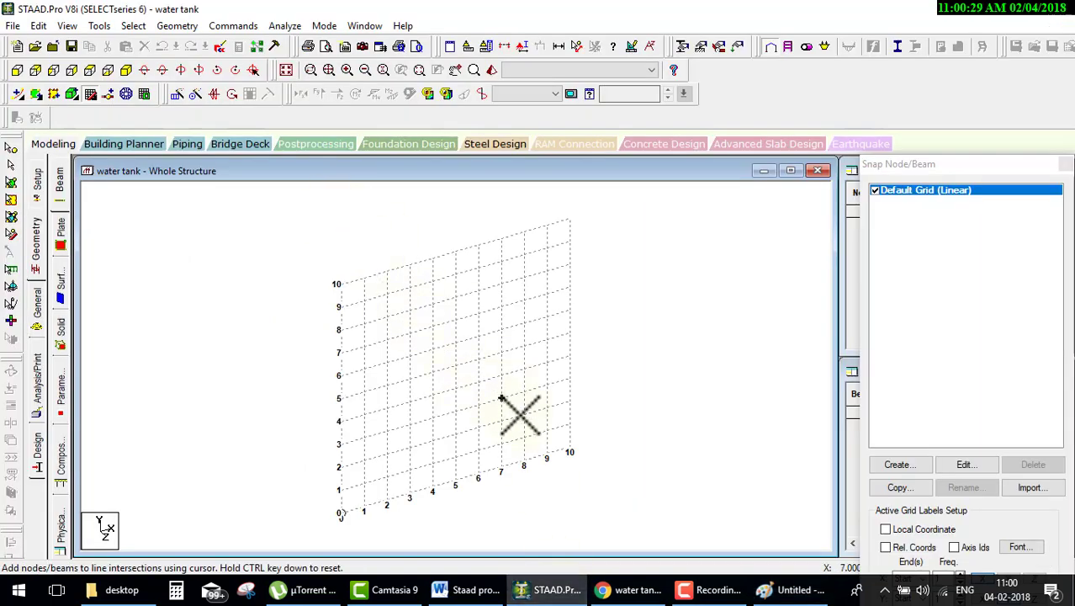
{"action": "left_click", "coordinate": [655, 593]}
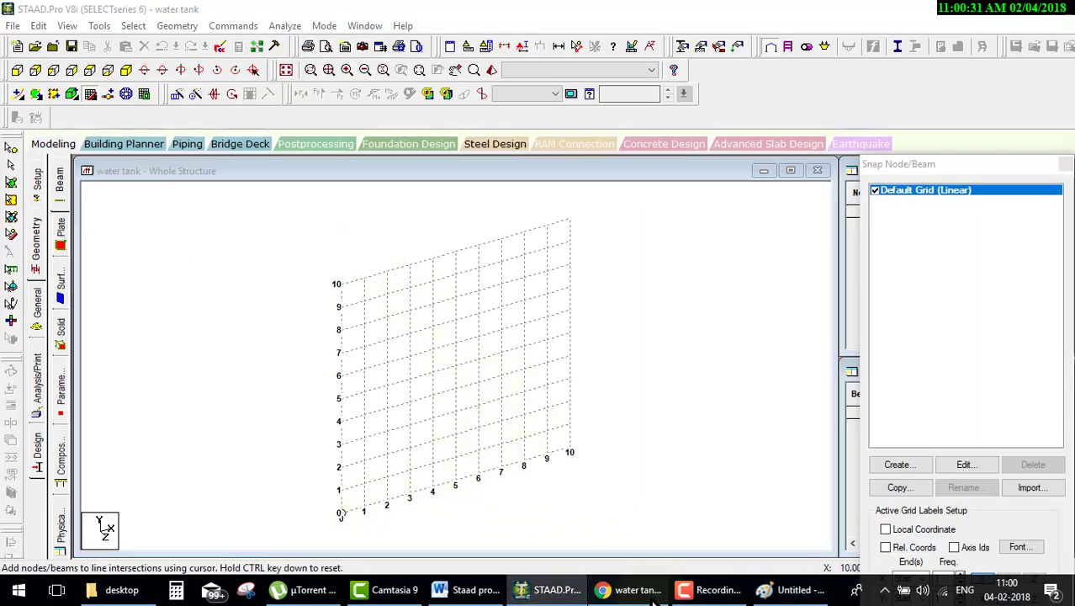
{"action": "left_click", "coordinate": [652, 593]}
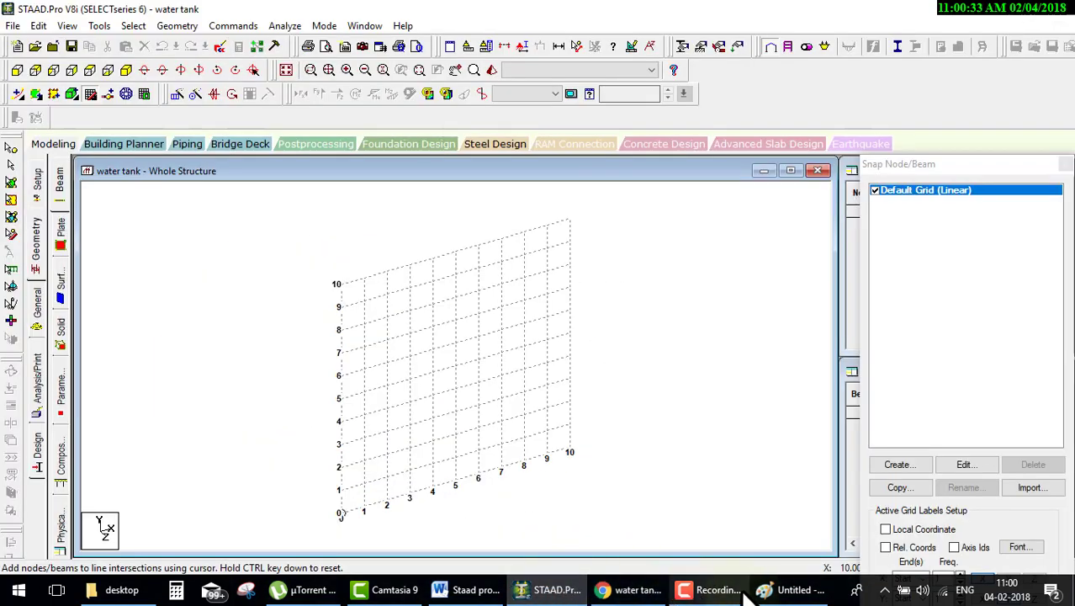
{"action": "left_click", "coordinate": [791, 589]}
{"action": "left_click_drag", "start_coordinate": [440, 365], "coordinate": [493, 337]}
Tick the 2, 5 and 2 height dimensions in red, then return to STAAD.Pro.
{"action": "left_click", "coordinate": [263, 57]}
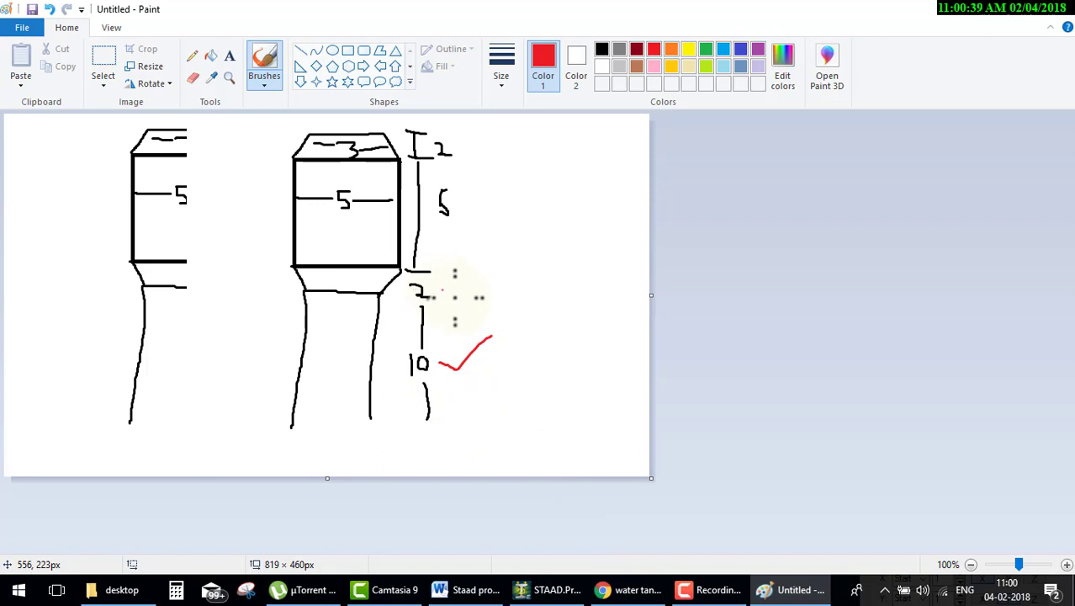
{"action": "left_click_drag", "start_coordinate": [441, 289], "coordinate": [481, 278]}
{"action": "left_click_drag", "start_coordinate": [467, 202], "coordinate": [500, 198]}
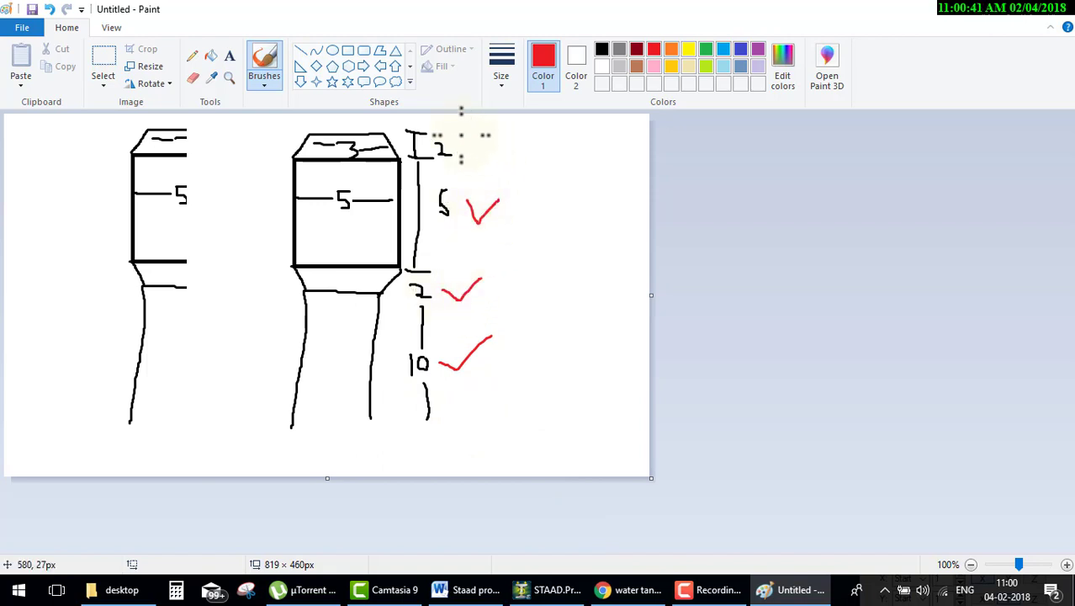
{"action": "left_click_drag", "start_coordinate": [461, 143], "coordinate": [505, 132]}
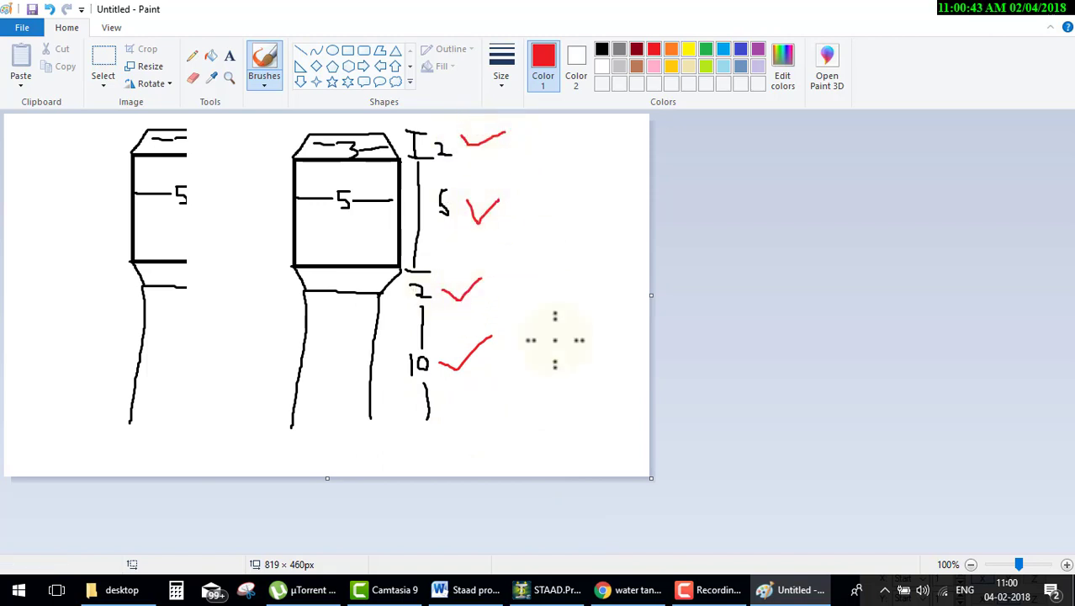
{"action": "left_click", "coordinate": [551, 589]}
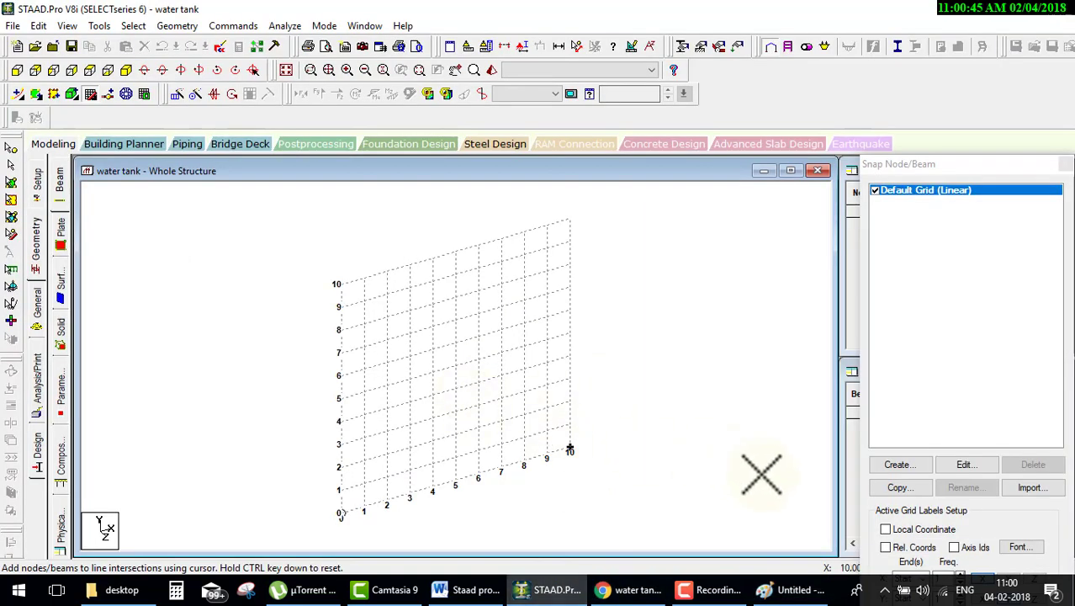
Extend the default grid upward to 19 and view it from the front.
{"action": "left_click", "coordinate": [955, 464]}
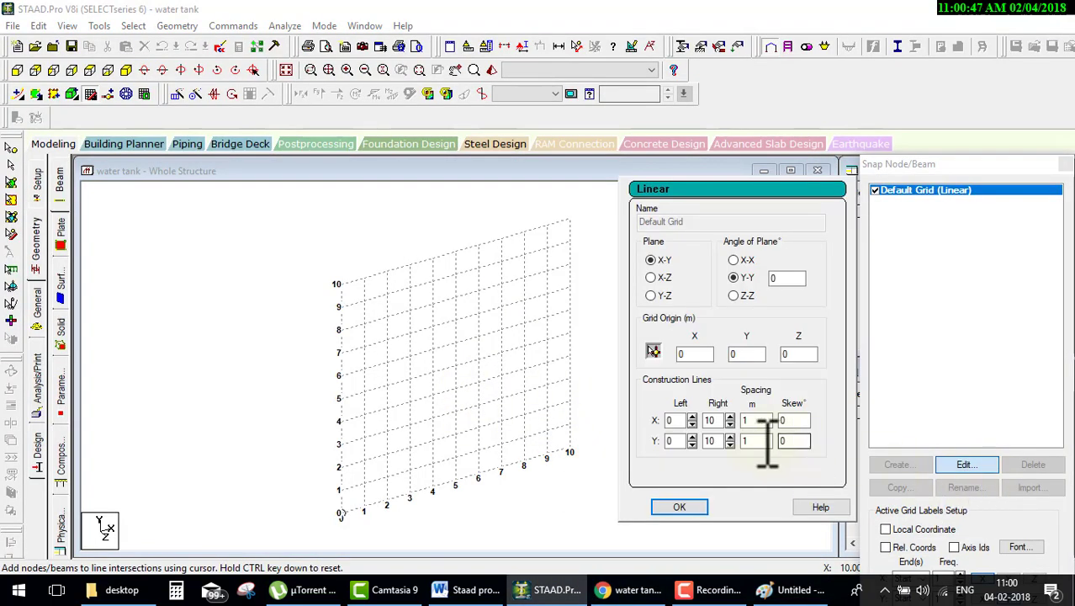
{"action": "left_click", "coordinate": [729, 436]}
{"action": "left_click", "coordinate": [730, 436]}
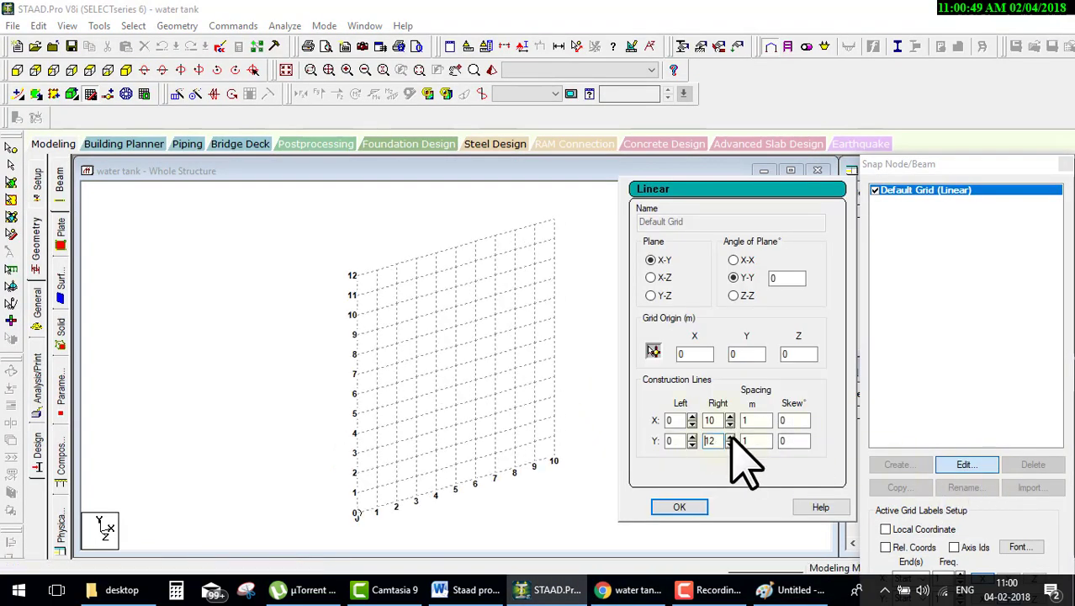
{"action": "left_click", "coordinate": [730, 436]}
{"action": "left_click", "coordinate": [730, 436]}
{"action": "left_click", "coordinate": [729, 436]}
{"action": "left_click", "coordinate": [730, 436]}
{"action": "left_click", "coordinate": [729, 435]}
{"action": "left_click", "coordinate": [729, 436]}
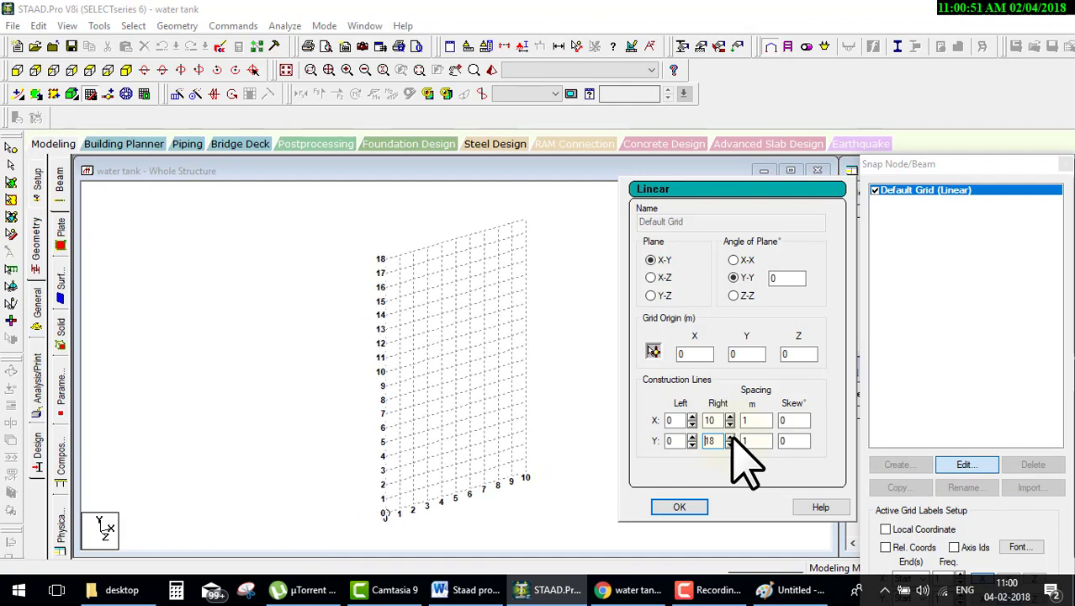
{"action": "left_click", "coordinate": [730, 436]}
{"action": "left_click", "coordinate": [679, 506]}
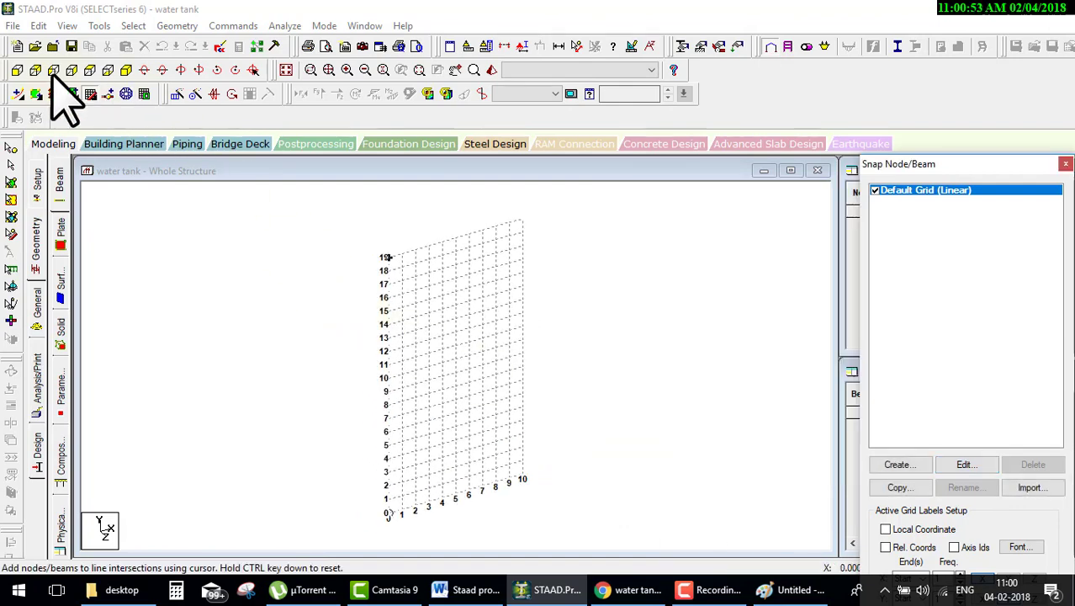
{"action": "left_click", "coordinate": [17, 71]}
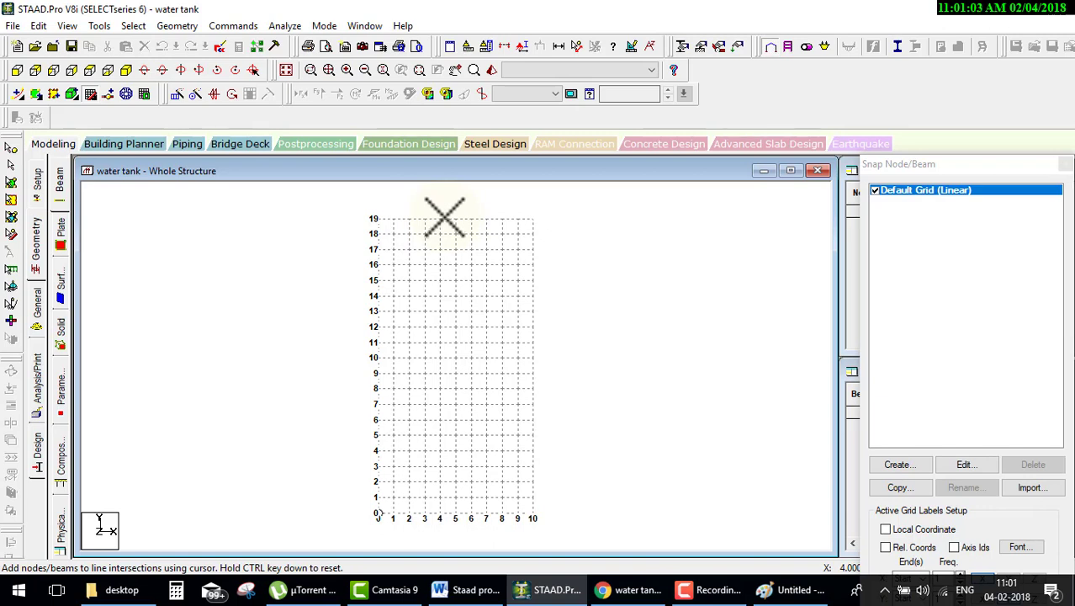
Set the grid's horizontal spacing to 0.5 with 20 lines.
{"action": "left_click", "coordinate": [968, 465]}
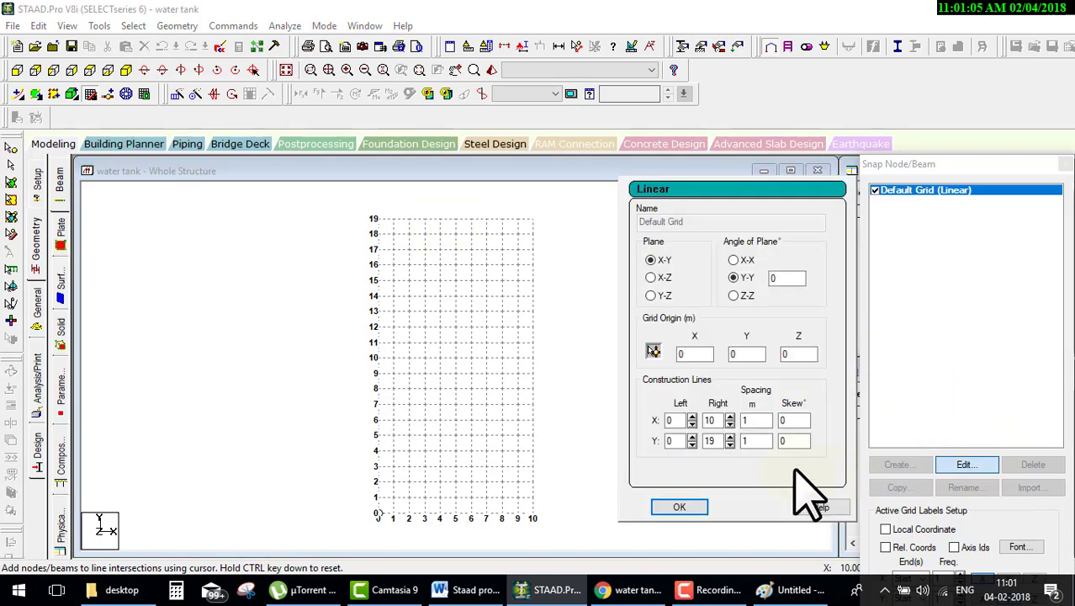
{"action": "double_click", "coordinate": [748, 420]}
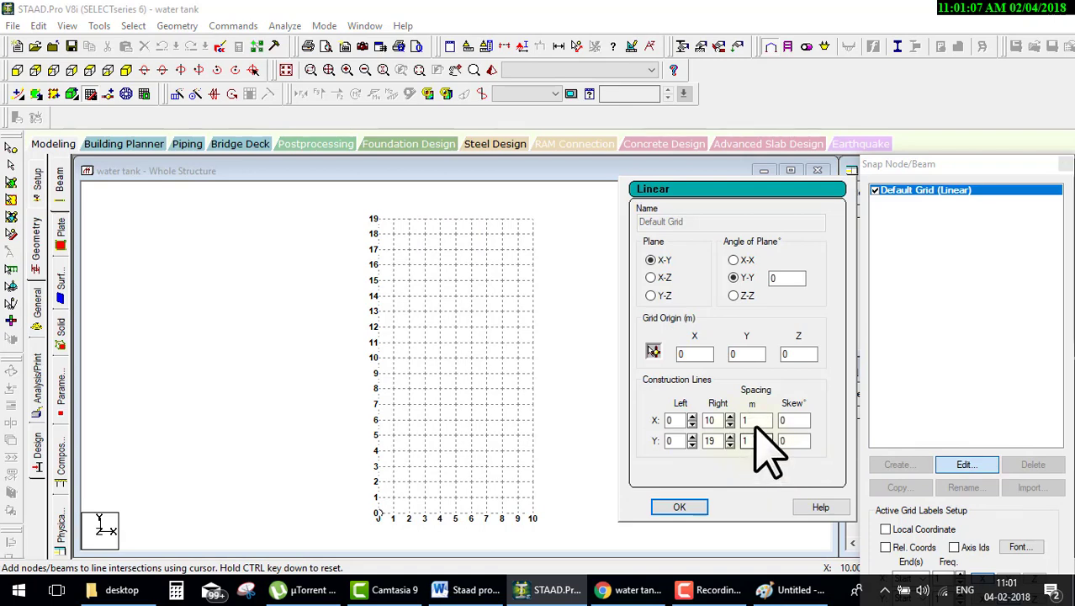
{"action": "type", "text": "0.5"}
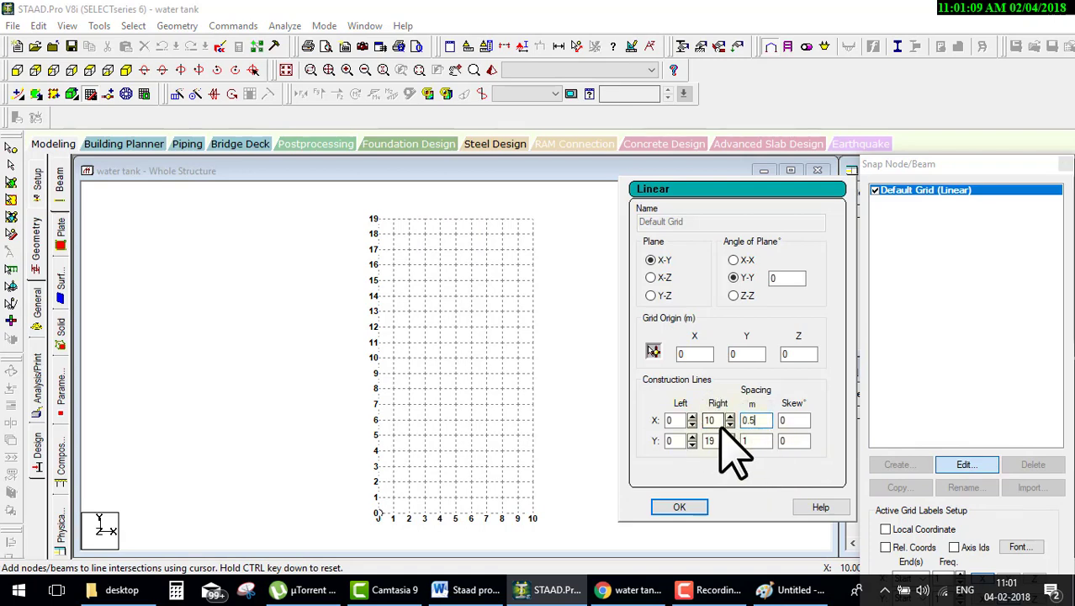
{"action": "key", "text": "shift+Tab"}
{"action": "type", "text": "20"}
{"action": "left_click", "coordinate": [680, 507]}
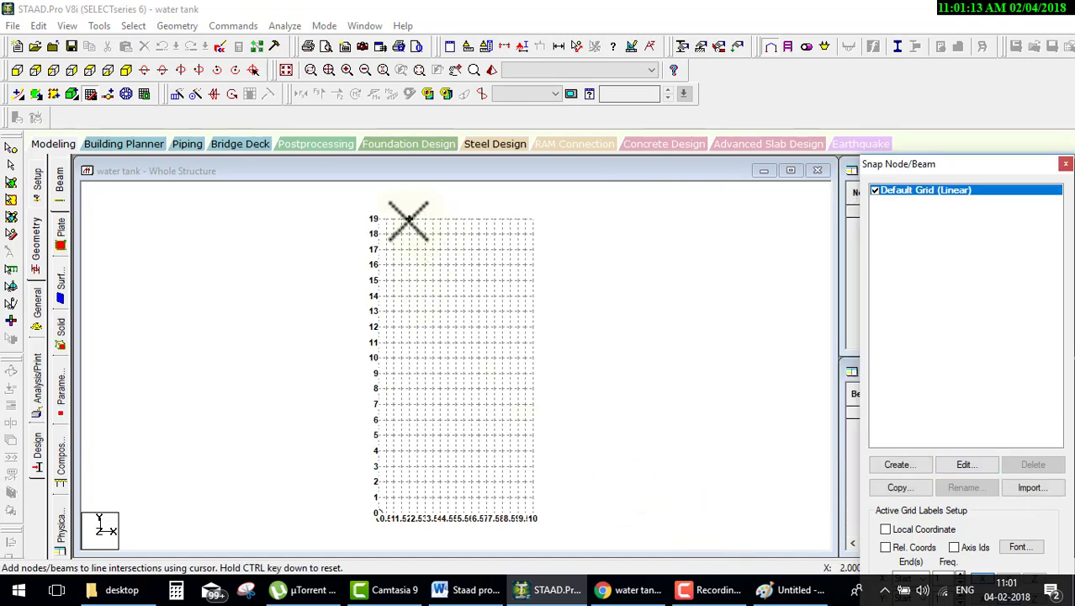
Place the first node at X 5, Y 19, then bring up the Paint sketch.
{"action": "left_click", "coordinate": [456, 218]}
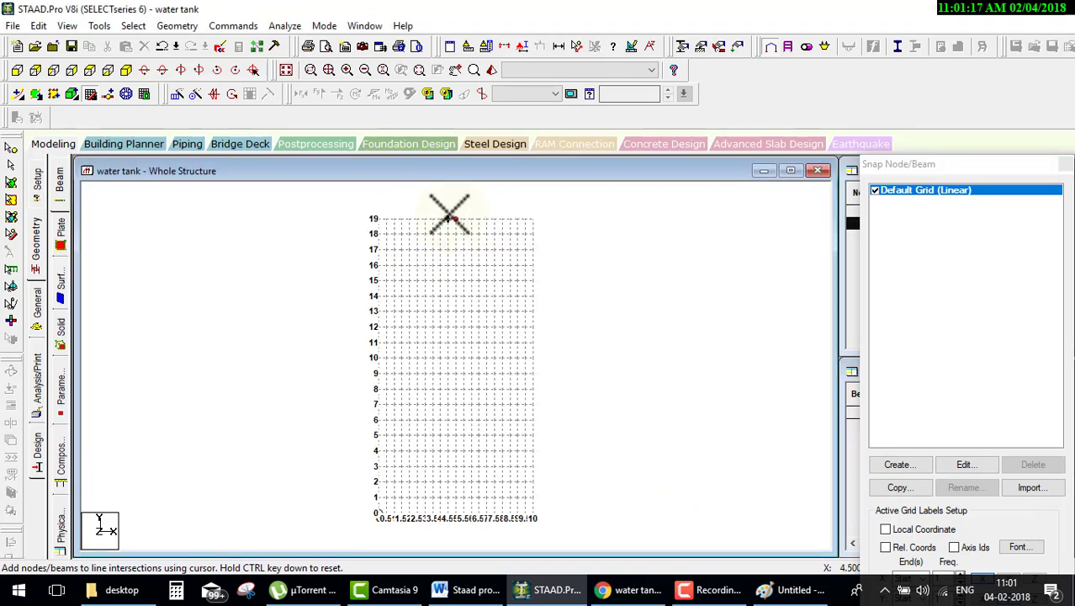
{"action": "left_click", "coordinate": [533, 516]}
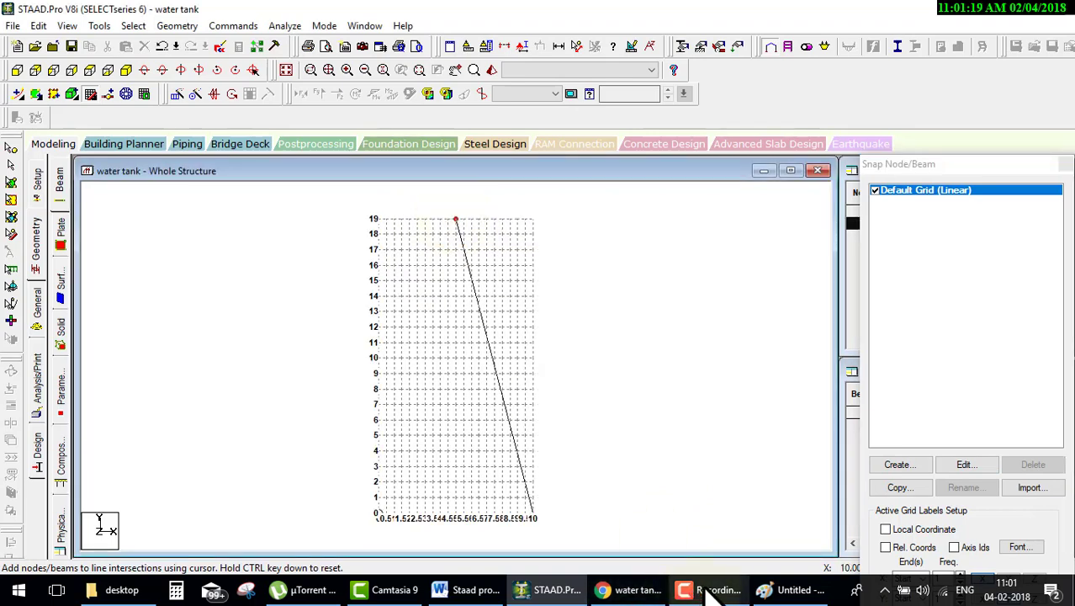
{"action": "left_click", "coordinate": [791, 589]}
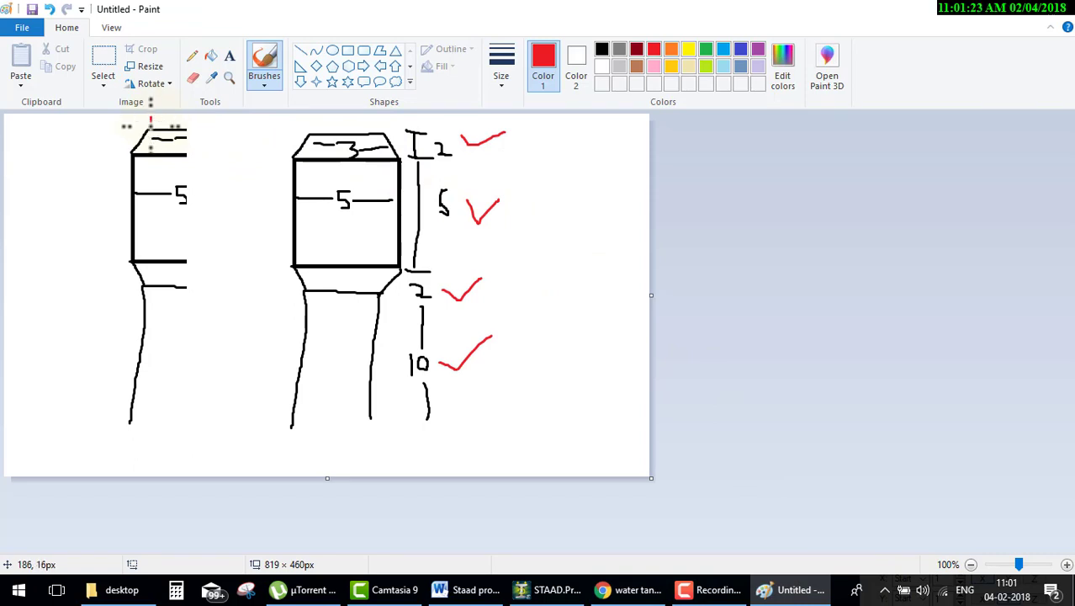
Mark the top slope's dimension in red on the Paint sketch, then go back to STAAD.Pro.
{"action": "mouse_move", "coordinate": [151, 124]}
{"action": "left_mouse_down"}
{"action": "mouse_move", "coordinate": [177, 123]}
{"action": "mouse_move", "coordinate": [215, 149]}
{"action": "left_mouse_up"}
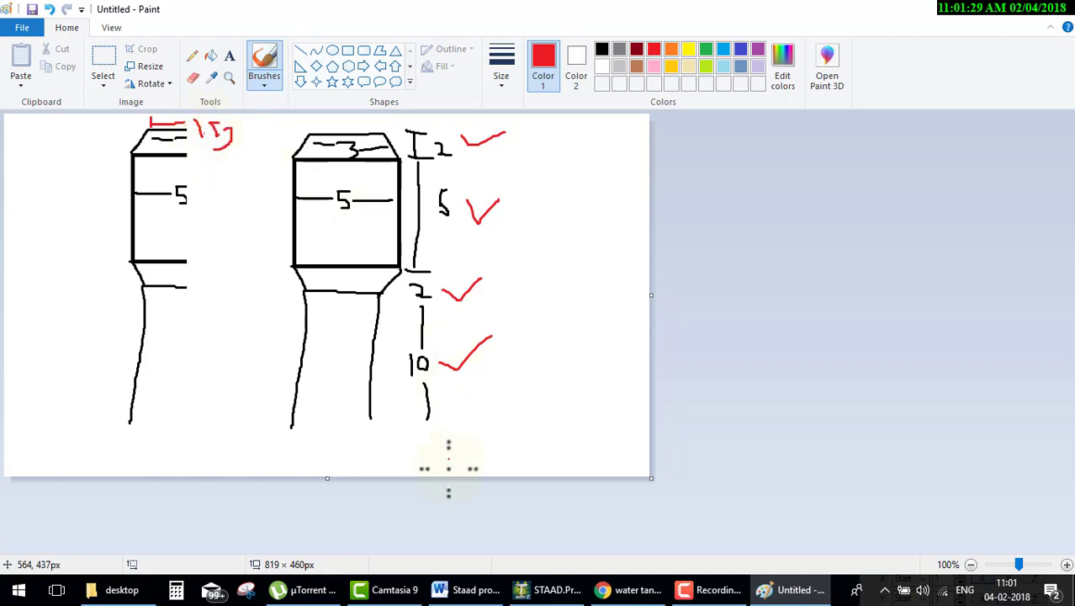
{"action": "left_click", "coordinate": [553, 592]}
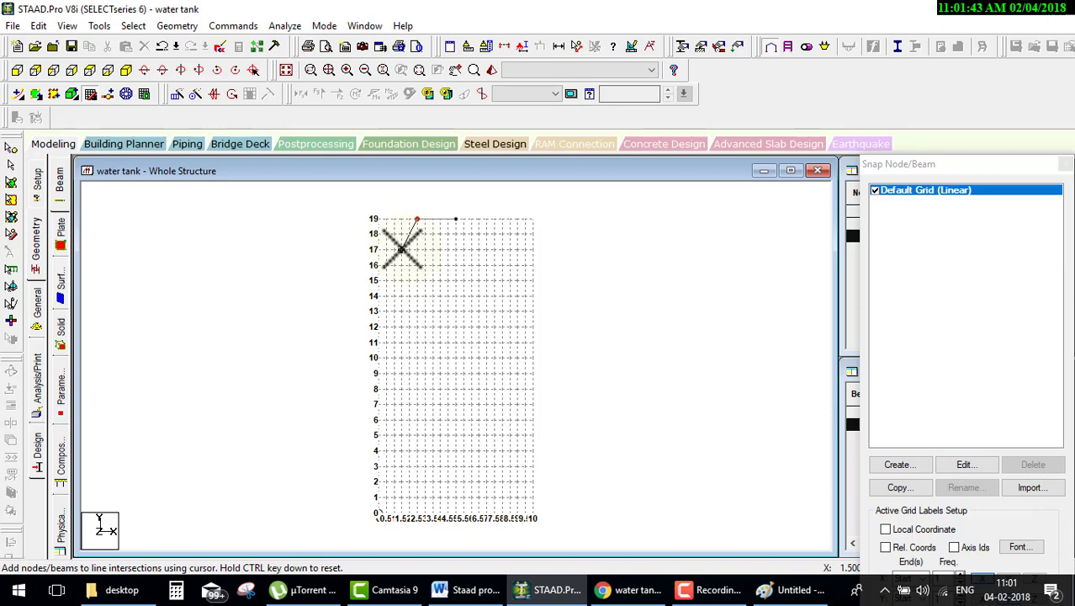
Draw beams through (1.5,17), (1.5,12), (2.5,10), (5,10) and down to the base at (2.5,0).
{"action": "left_click", "coordinate": [401, 248]}
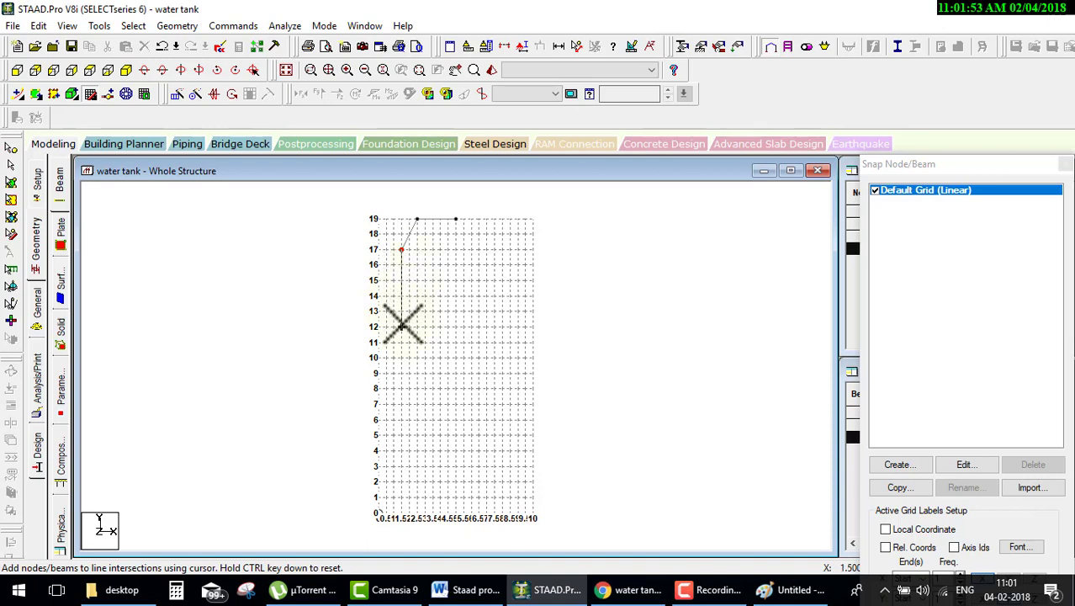
{"action": "left_click", "coordinate": [402, 327]}
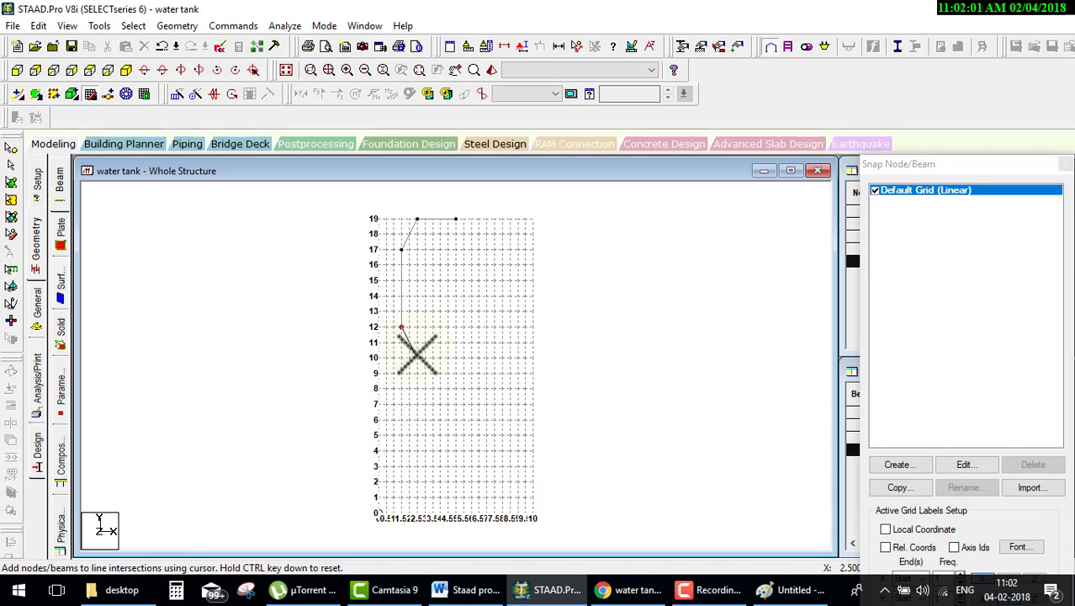
{"action": "left_click", "coordinate": [417, 357]}
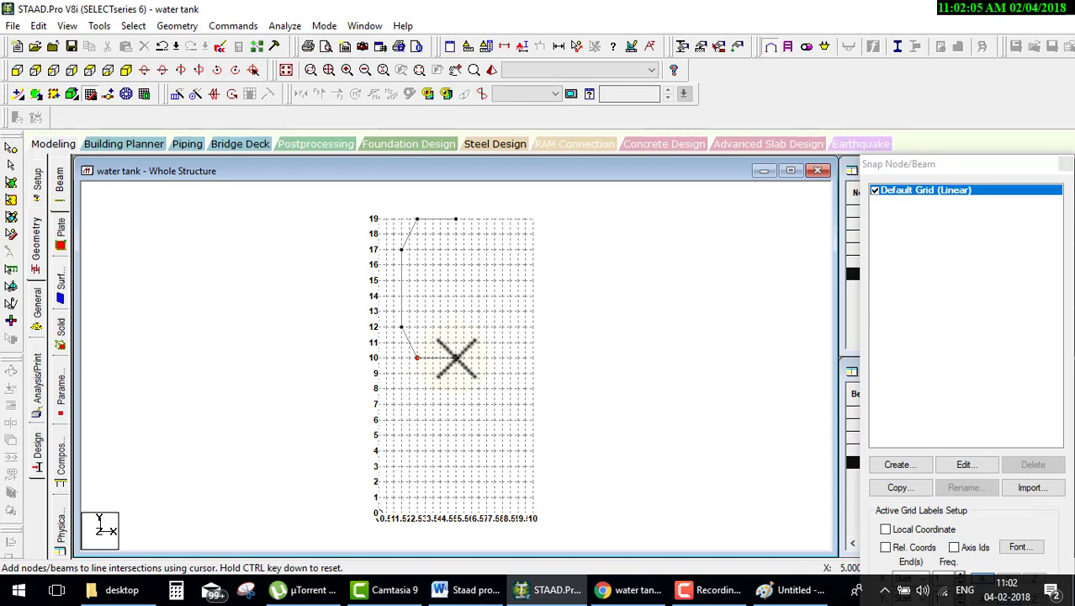
{"action": "left_click", "coordinate": [455, 357]}
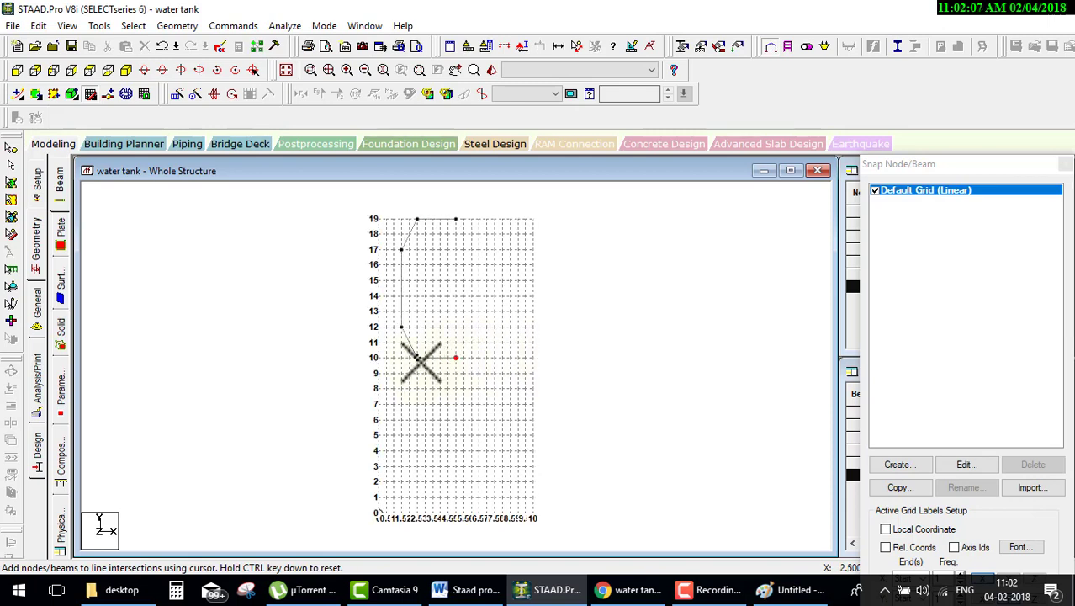
{"action": "left_click", "coordinate": [416, 513]}
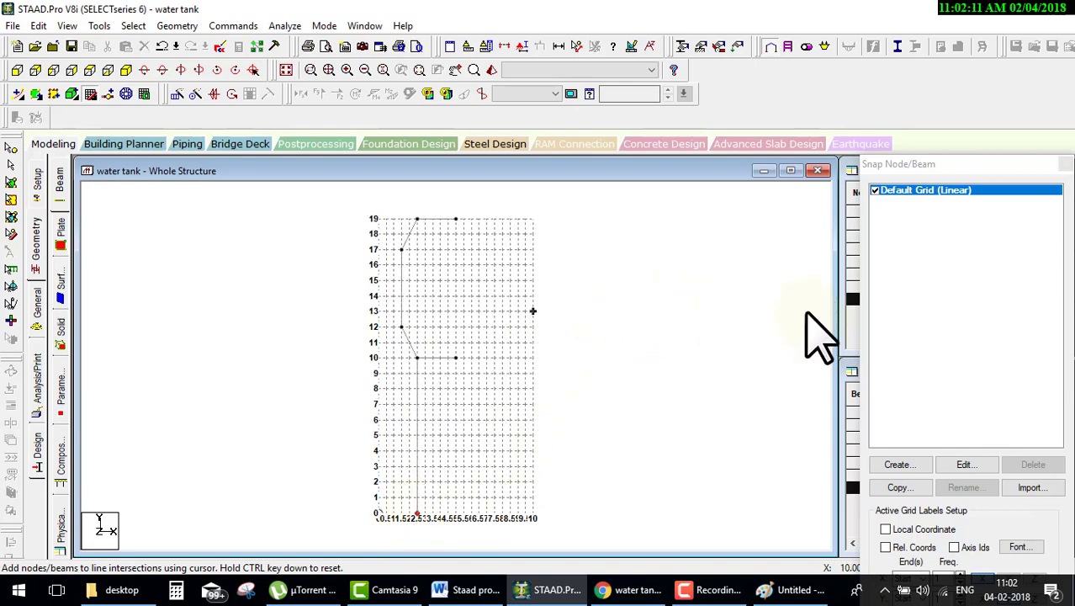
{"action": "left_click", "coordinate": [1065, 164]}
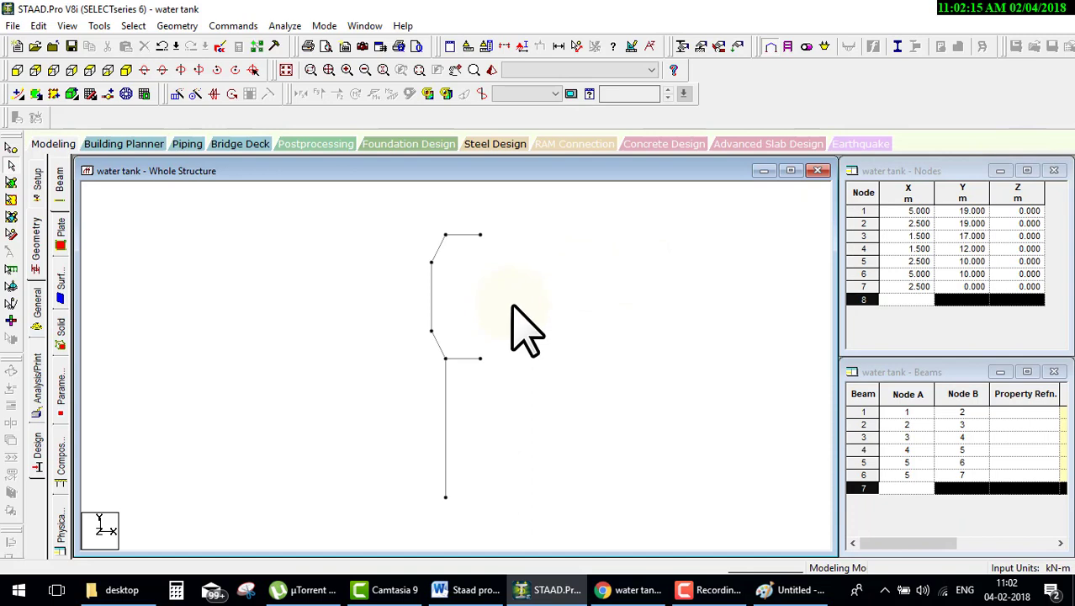
Display member length labels (2.5, 2.24, 5 and 10 m) across the whole view.
{"action": "scroll", "coordinate": [512, 306], "scroll_direction": "up", "scroll_amount": 1}
{"action": "scroll", "coordinate": [512, 306], "scroll_direction": "up", "scroll_amount": 1}
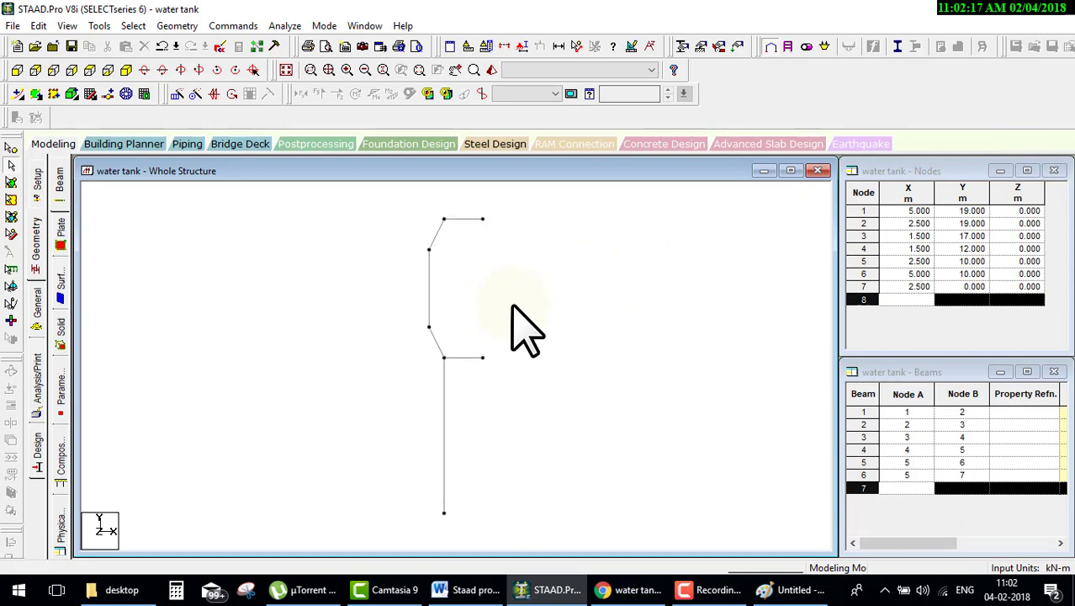
{"action": "scroll", "coordinate": [511, 307], "scroll_direction": "down", "scroll_amount": 1}
{"action": "scroll", "coordinate": [512, 306], "scroll_direction": "down", "scroll_amount": 1}
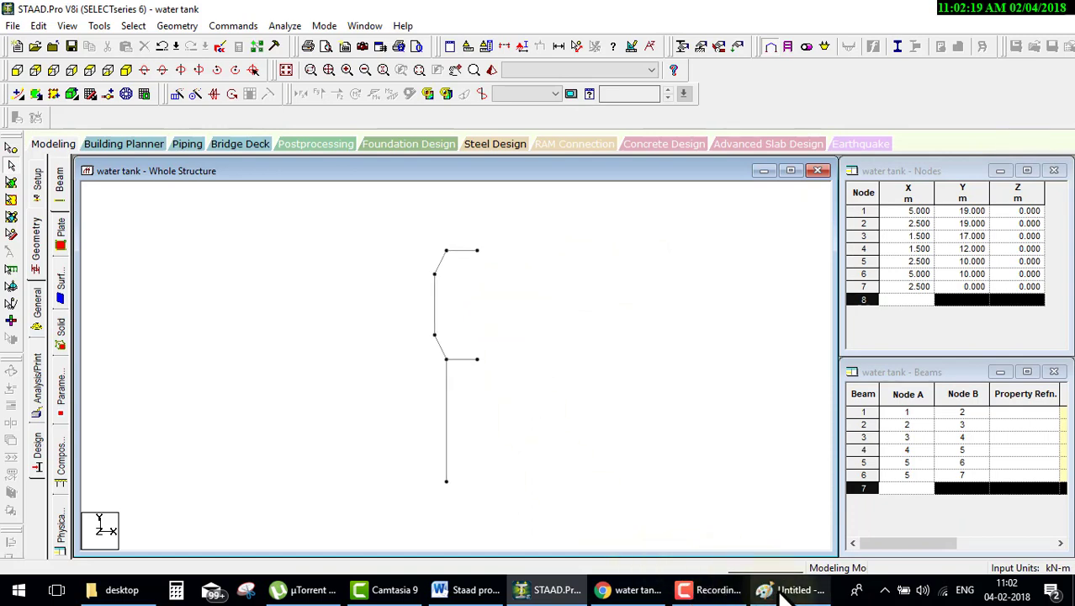
{"action": "left_click", "coordinate": [607, 128]}
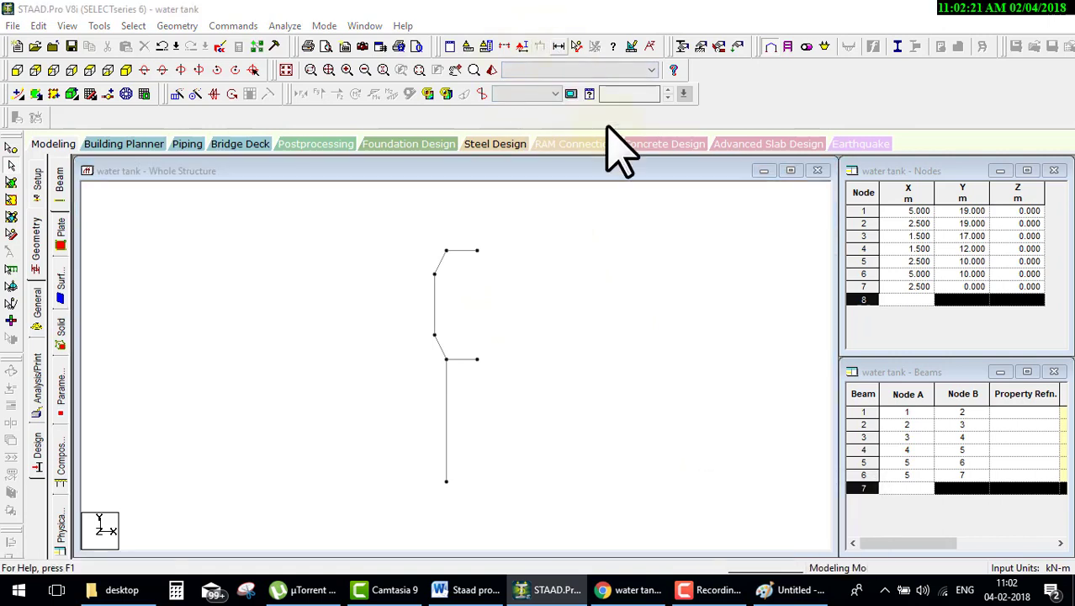
{"action": "left_click", "coordinate": [276, 252]}
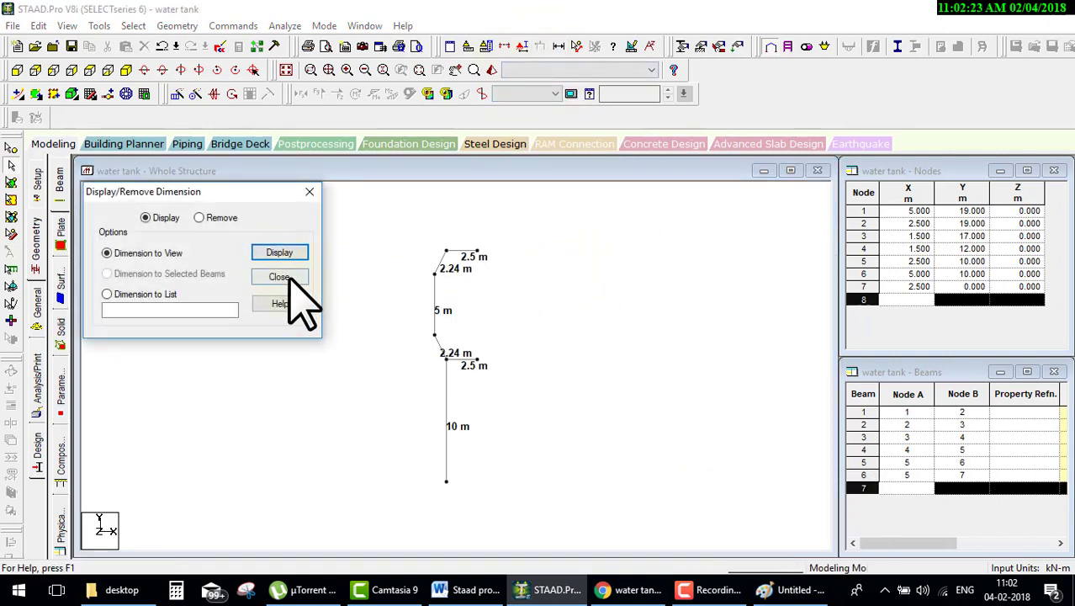
{"action": "left_click", "coordinate": [280, 277]}
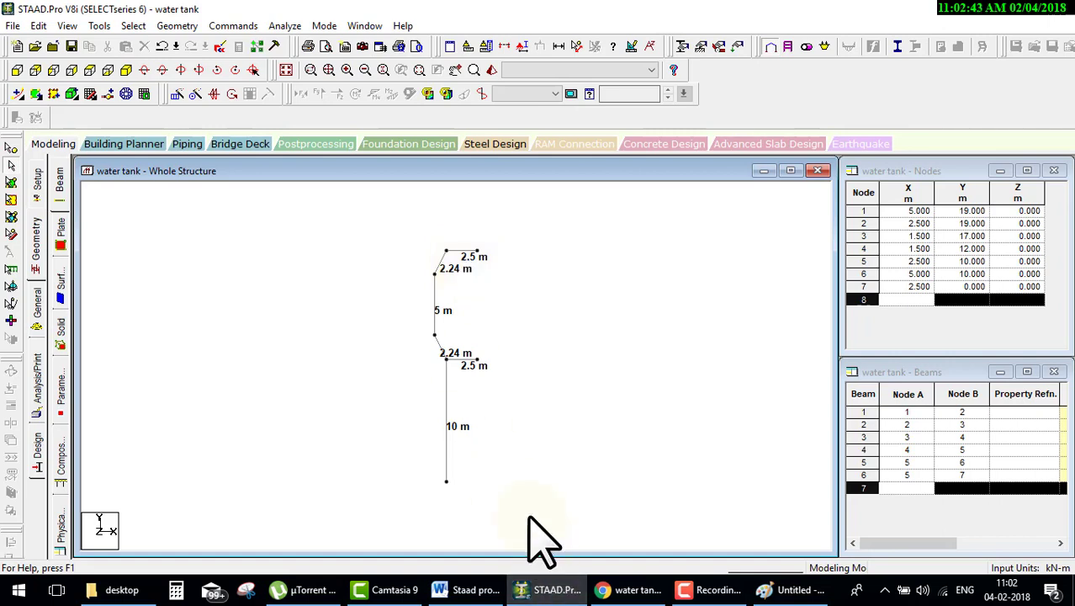
Delete all beams and nodes of the old tank profile.
{"action": "left_click_drag", "start_coordinate": [524, 512], "coordinate": [365, 188]}
{"action": "key", "text": "Delete"}
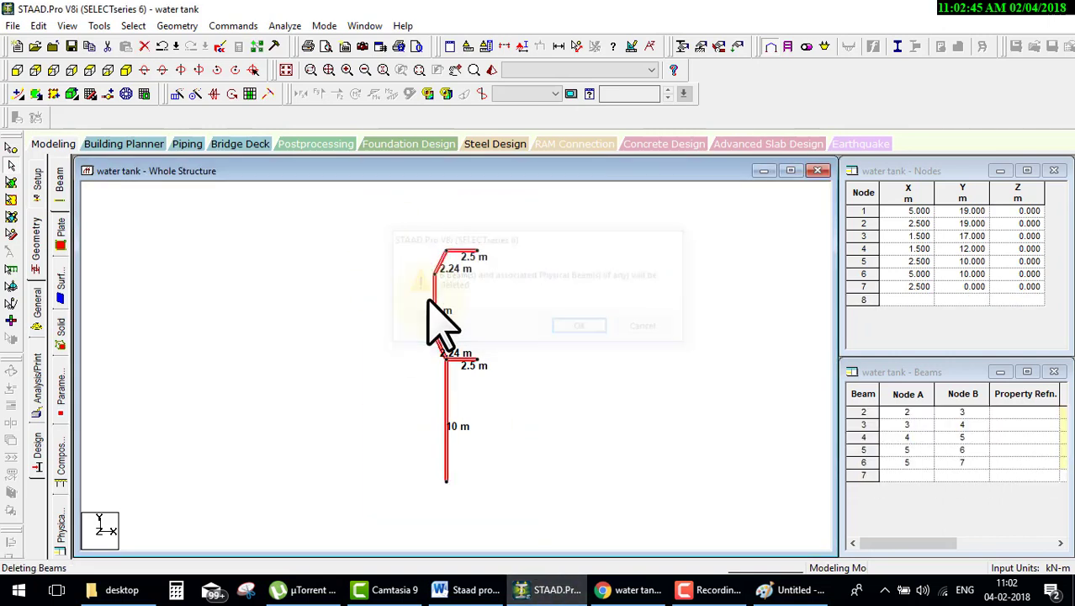
{"action": "key", "text": "Return"}
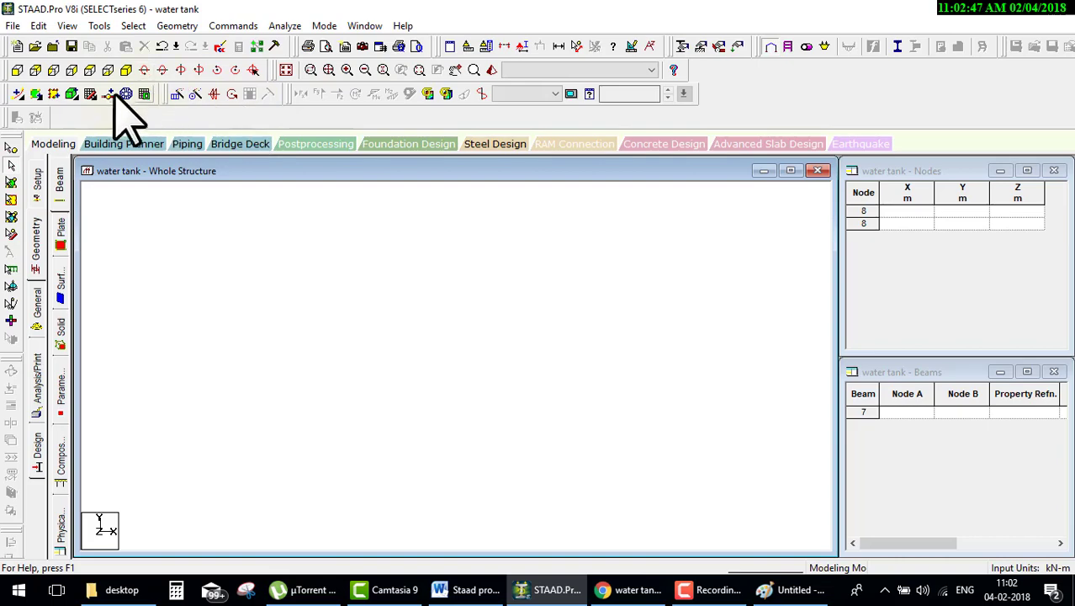
Start the new outline at (5,19), slope it to (2,17) and run the wall to (2,14).
{"action": "left_click", "coordinate": [90, 94]}
{"action": "scroll", "coordinate": [396, 250], "scroll_direction": "up", "scroll_amount": 1}
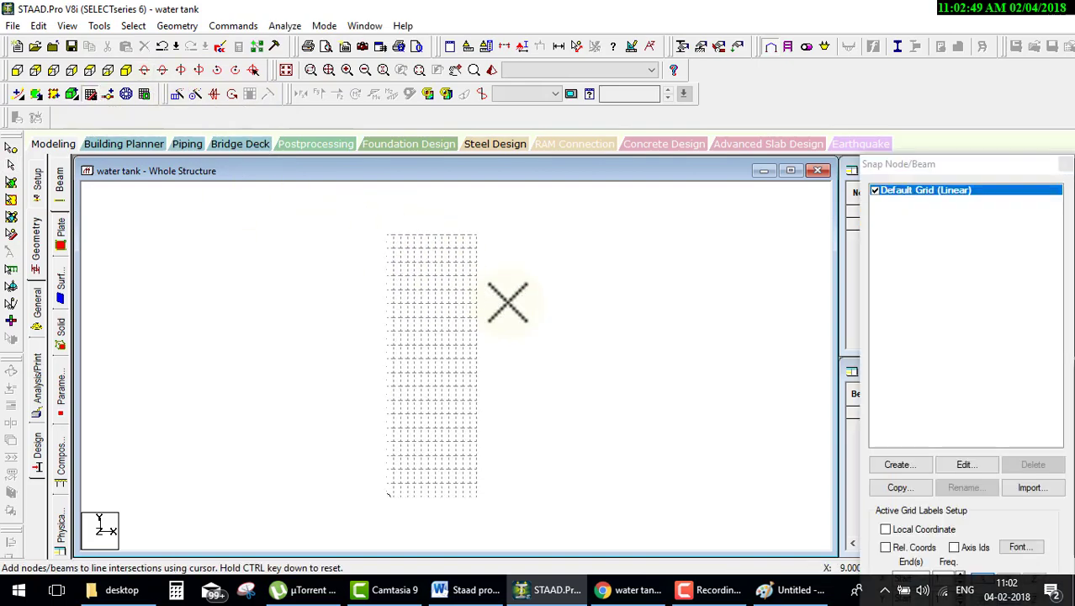
{"action": "scroll", "coordinate": [447, 288], "scroll_direction": "up", "scroll_amount": 1}
{"action": "scroll", "coordinate": [429, 238], "scroll_direction": "up", "scroll_amount": 1}
{"action": "middle_click_drag", "start_coordinate": [437, 266], "coordinate": [512, 425]}
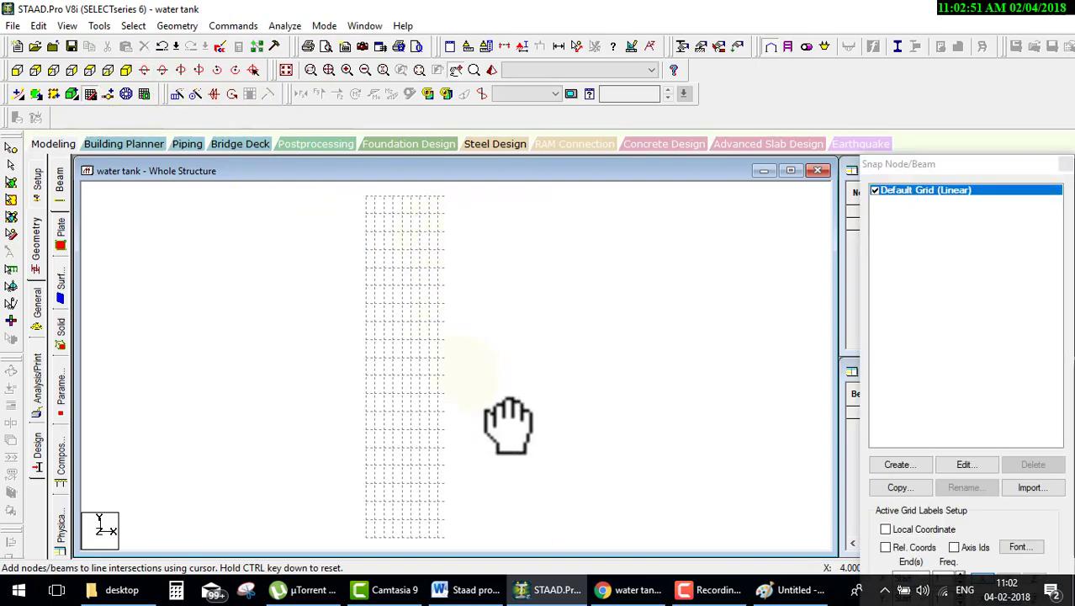
{"action": "scroll", "coordinate": [481, 279], "scroll_direction": "up", "scroll_amount": 1}
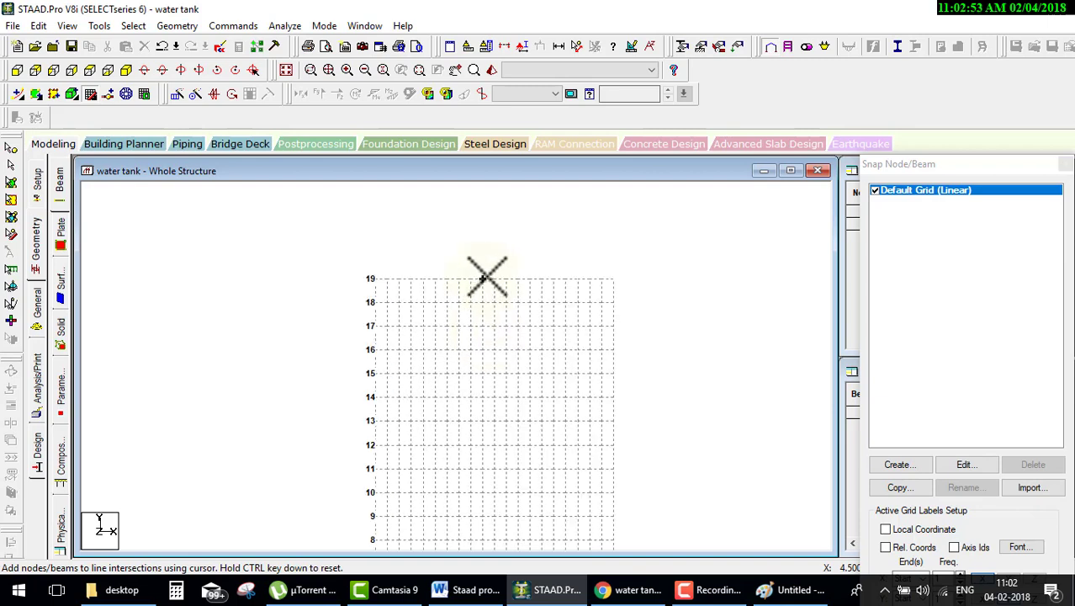
{"action": "left_click", "coordinate": [493, 279]}
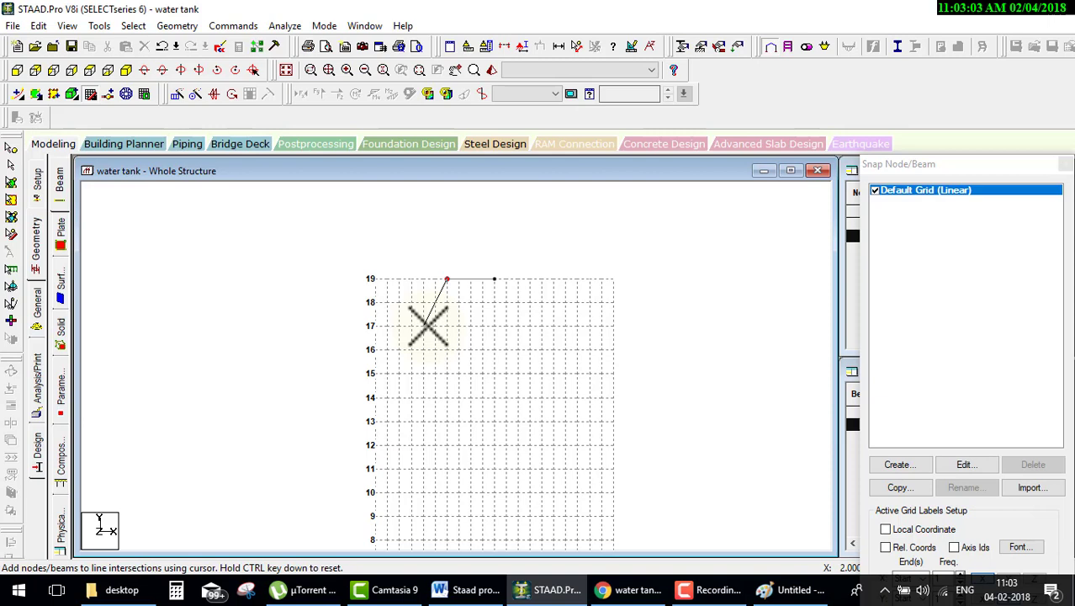
{"action": "left_click", "coordinate": [423, 325]}
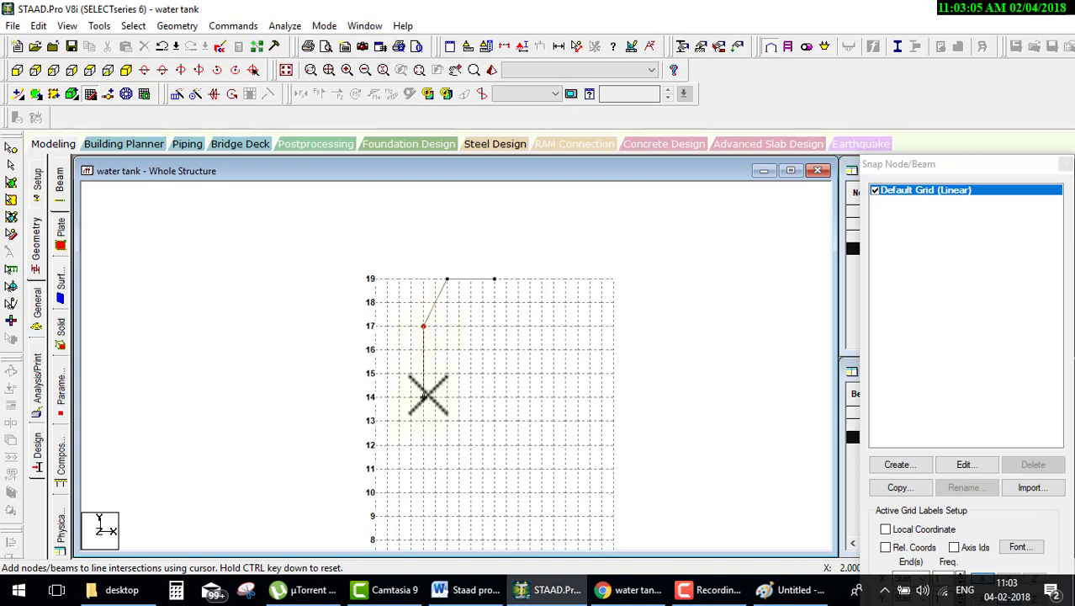
{"action": "left_click", "coordinate": [423, 397]}
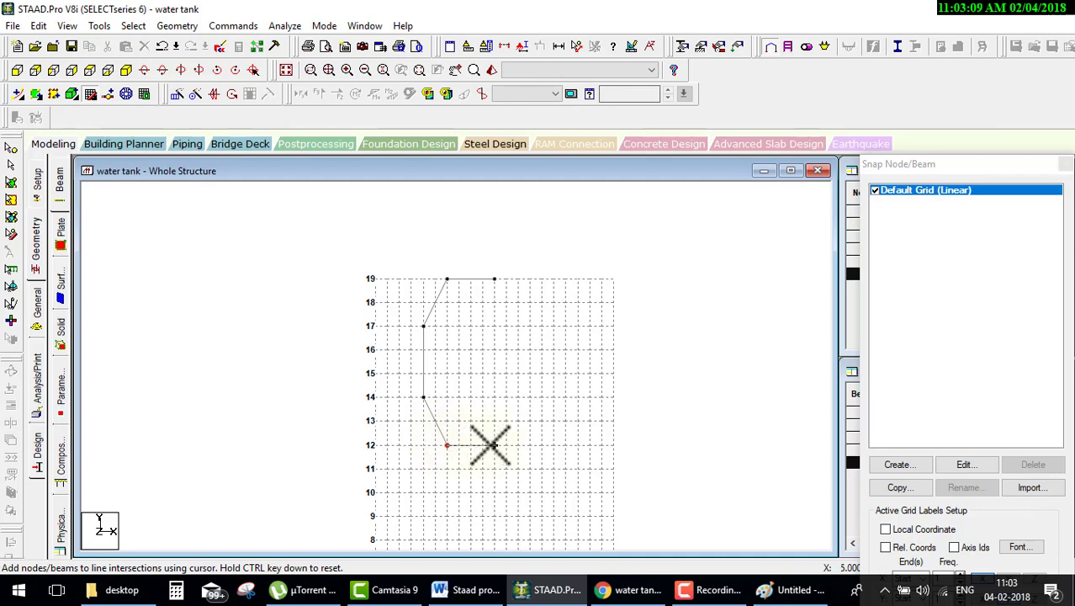
Finish the profile with the floor at Y 12 and the column down to Y 0.
{"action": "scroll", "coordinate": [447, 459], "scroll_direction": "down", "scroll_amount": 3}
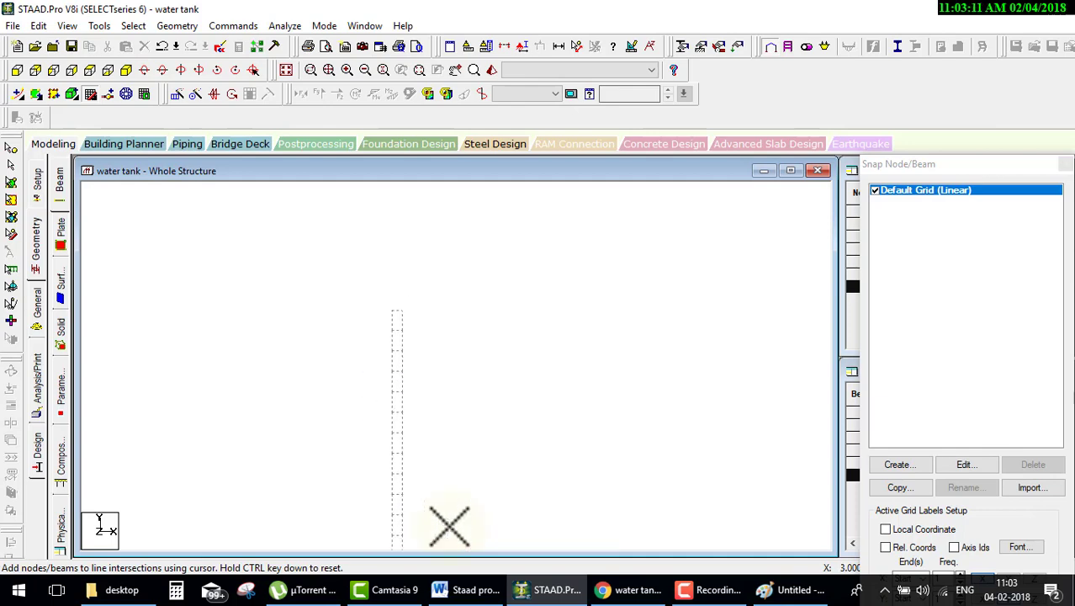
{"action": "middle_click_drag", "start_coordinate": [439, 516], "coordinate": [466, 383]}
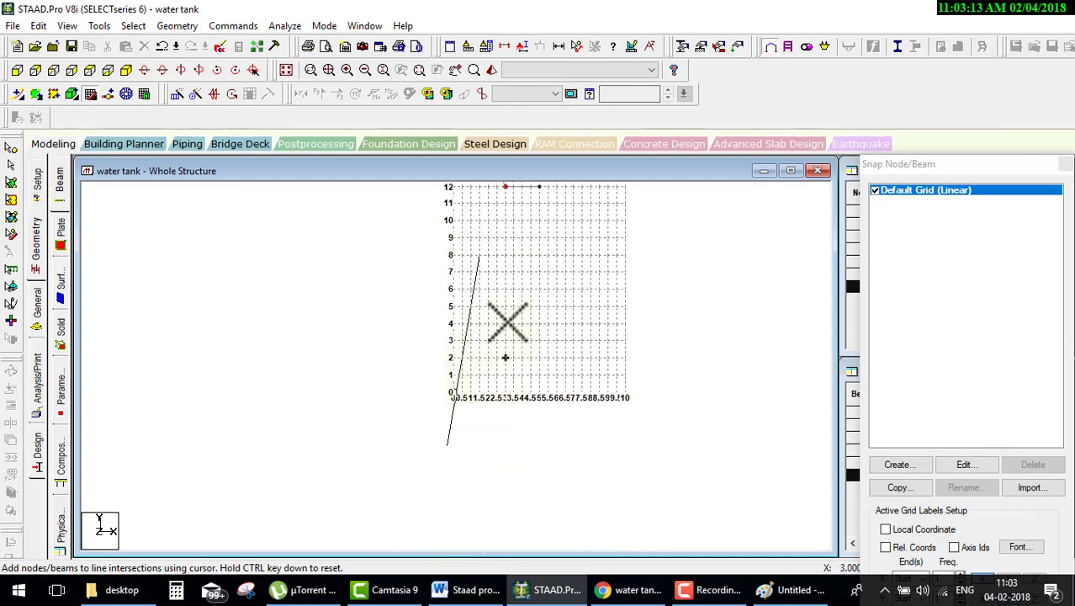
{"action": "left_click", "coordinate": [505, 393]}
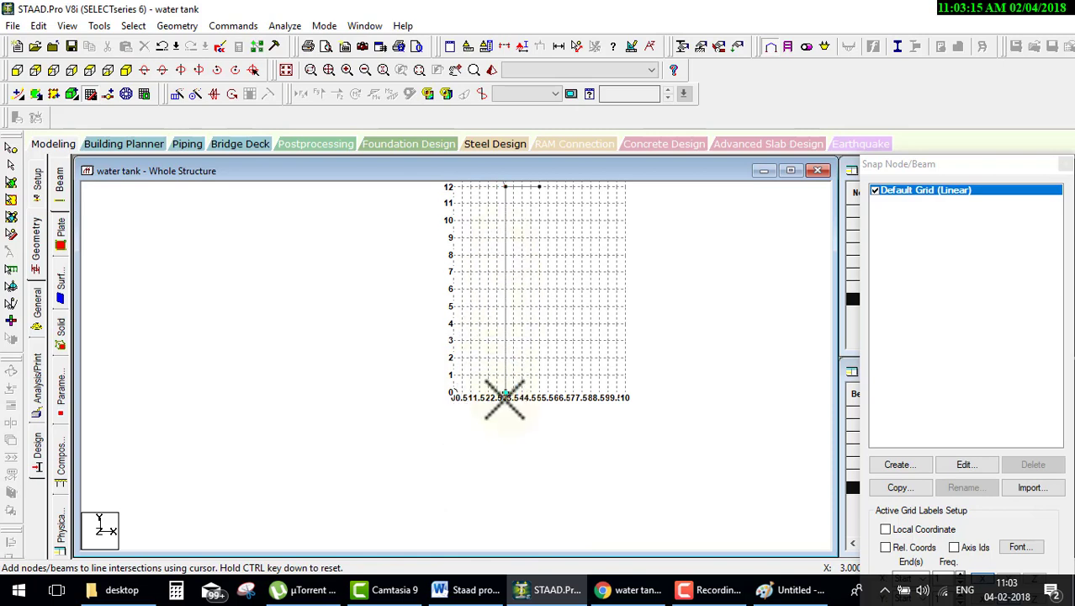
{"action": "key", "text": "Escape"}
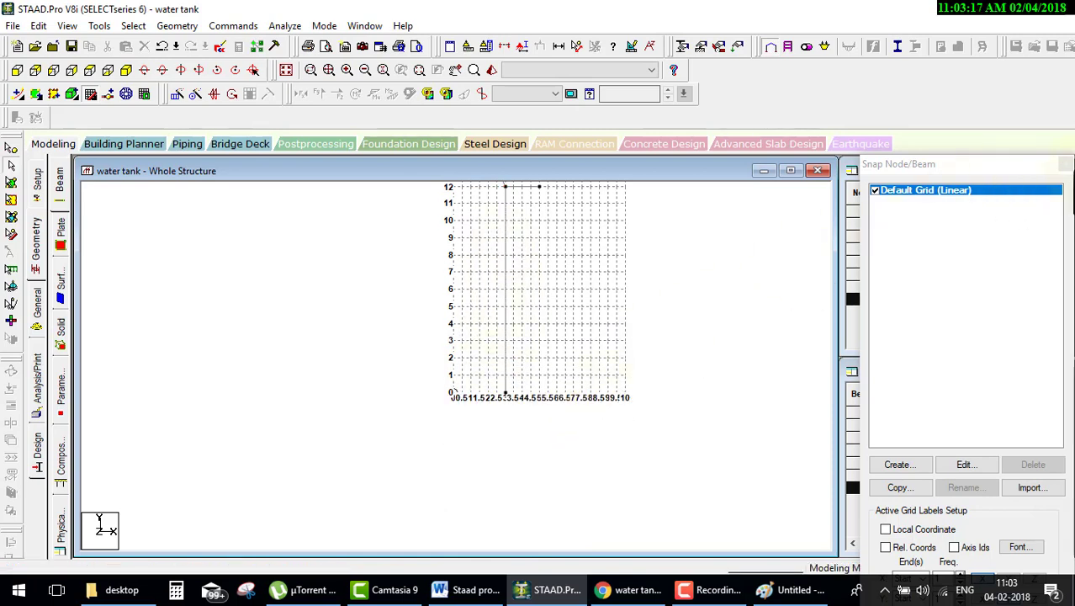
{"action": "left_click", "coordinate": [1065, 165]}
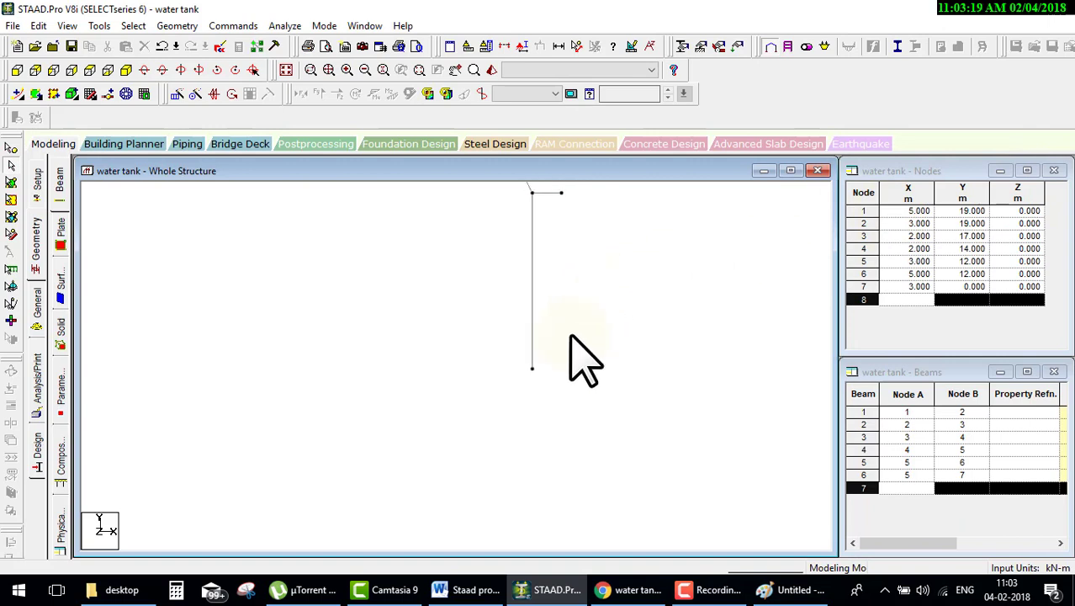
Select all six beams of the new profile for a Circular Repeat.
{"action": "middle_click_drag", "start_coordinate": [643, 318], "coordinate": [539, 360]}
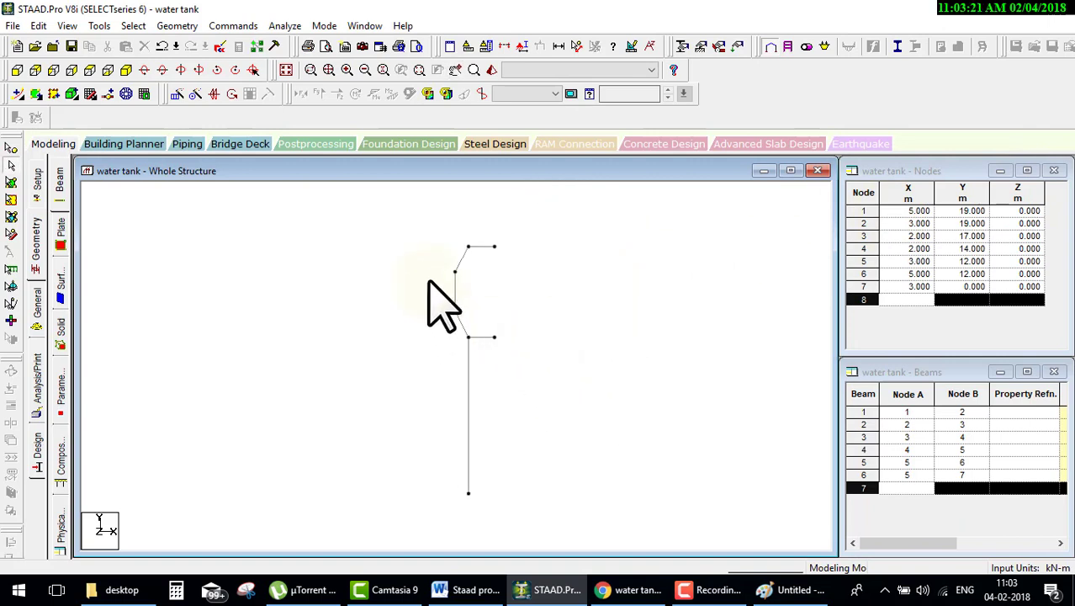
{"action": "left_click_drag", "start_coordinate": [396, 161], "coordinate": [571, 446]}
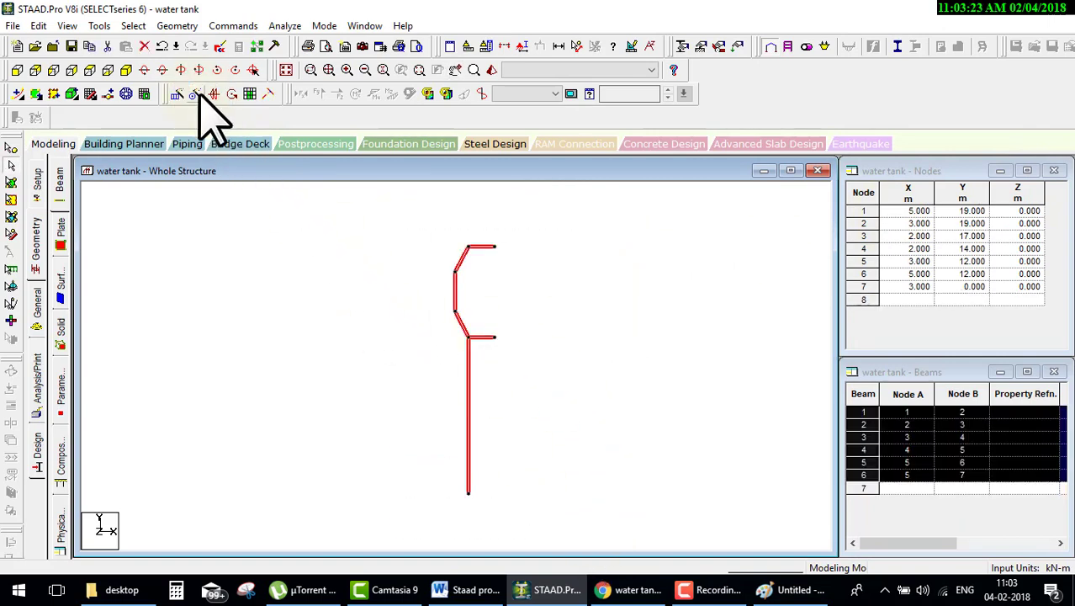
{"action": "left_click", "coordinate": [532, 328]}
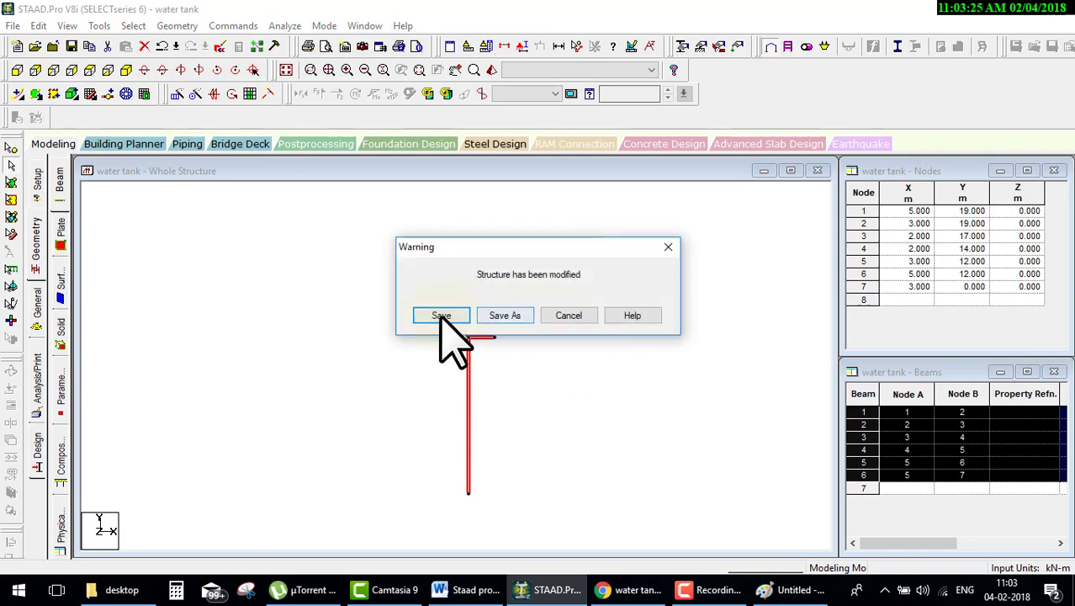
Save, then revolve the profile 360° about Y through node 1 in 20 steps.
{"action": "left_click", "coordinate": [440, 318]}
{"action": "left_click", "coordinate": [214, 95]}
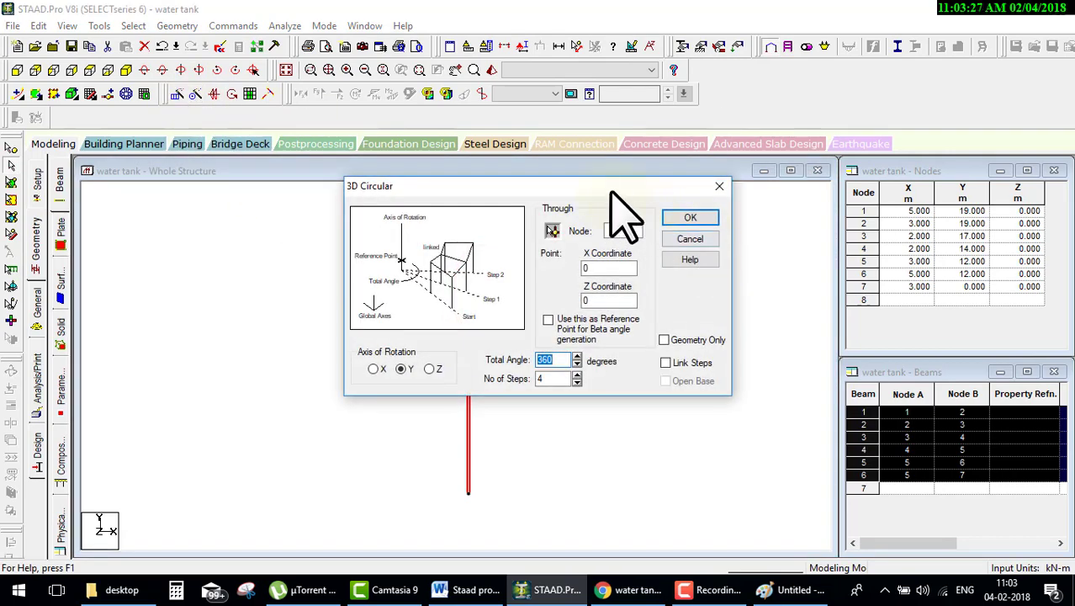
{"action": "left_click_drag", "start_coordinate": [611, 189], "coordinate": [884, 58]}
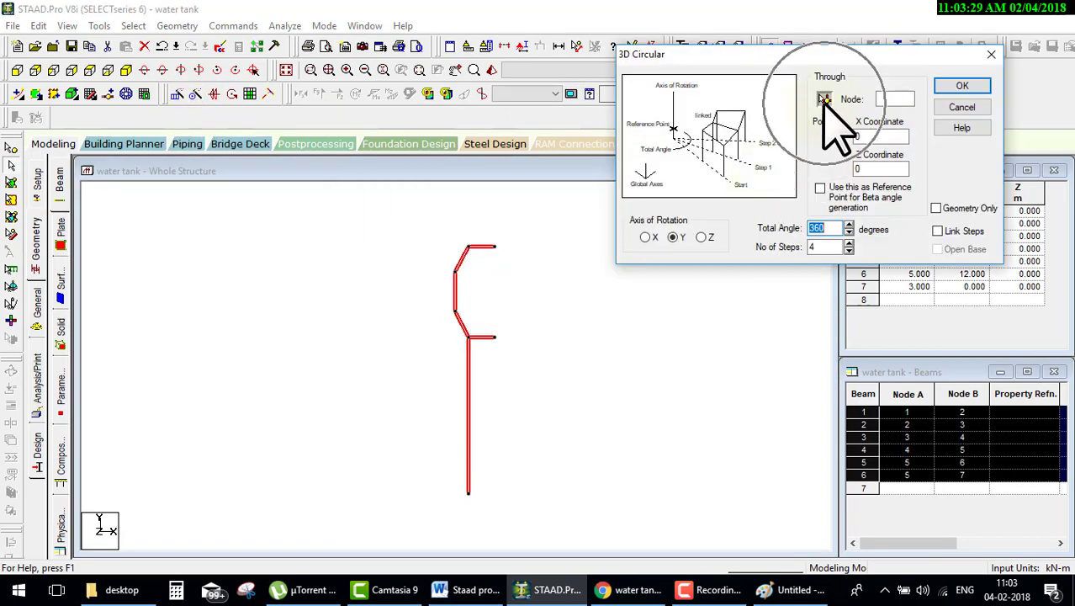
{"action": "left_click", "coordinate": [825, 99]}
{"action": "left_click", "coordinate": [495, 246]}
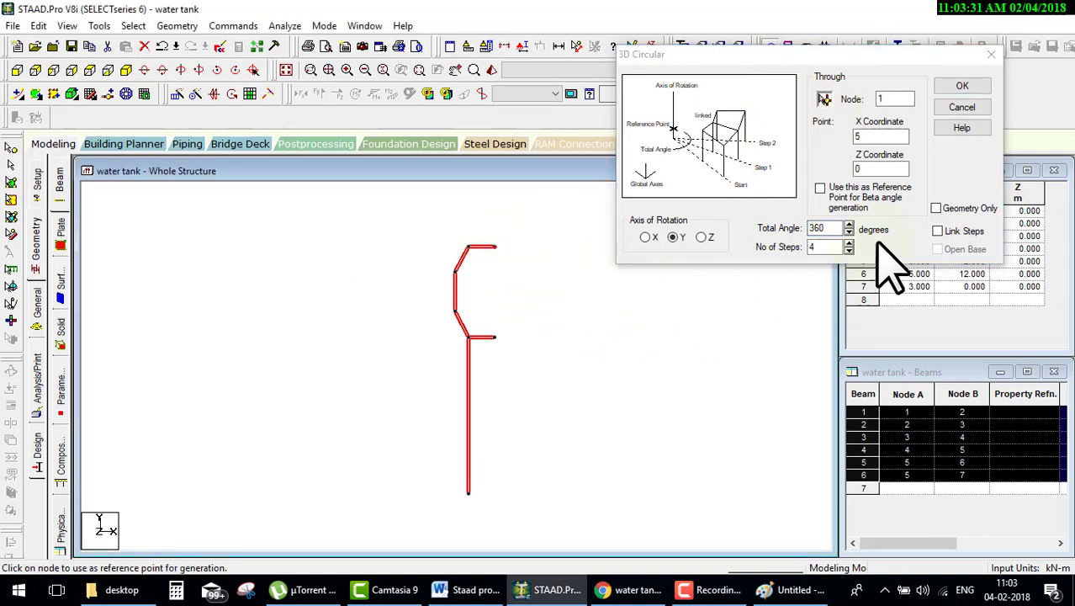
{"action": "double_click", "coordinate": [833, 246]}
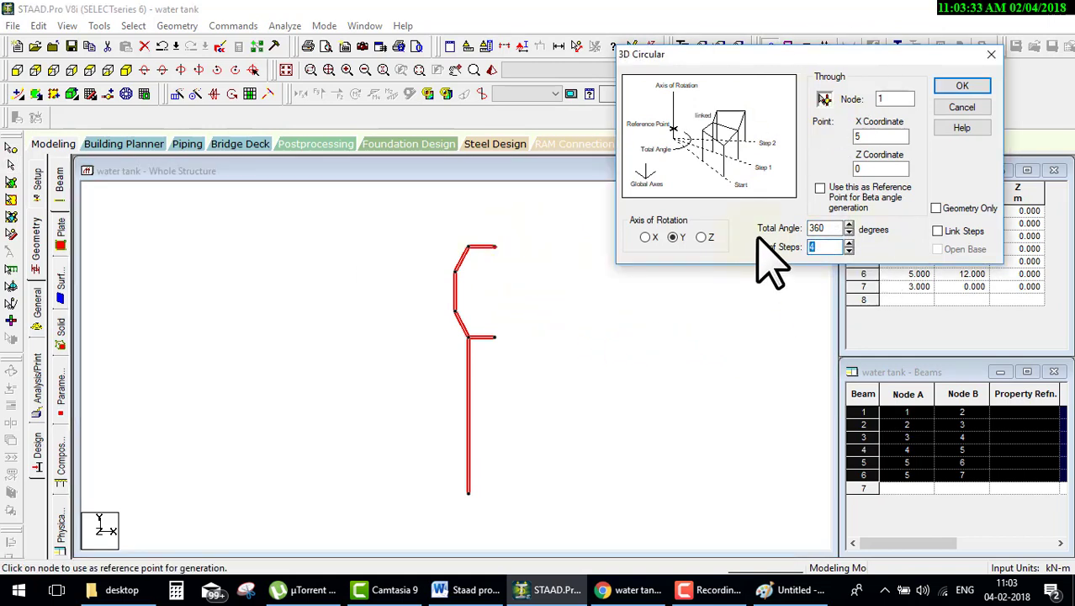
{"action": "type", "text": "20"}
{"action": "left_click", "coordinate": [962, 85]}
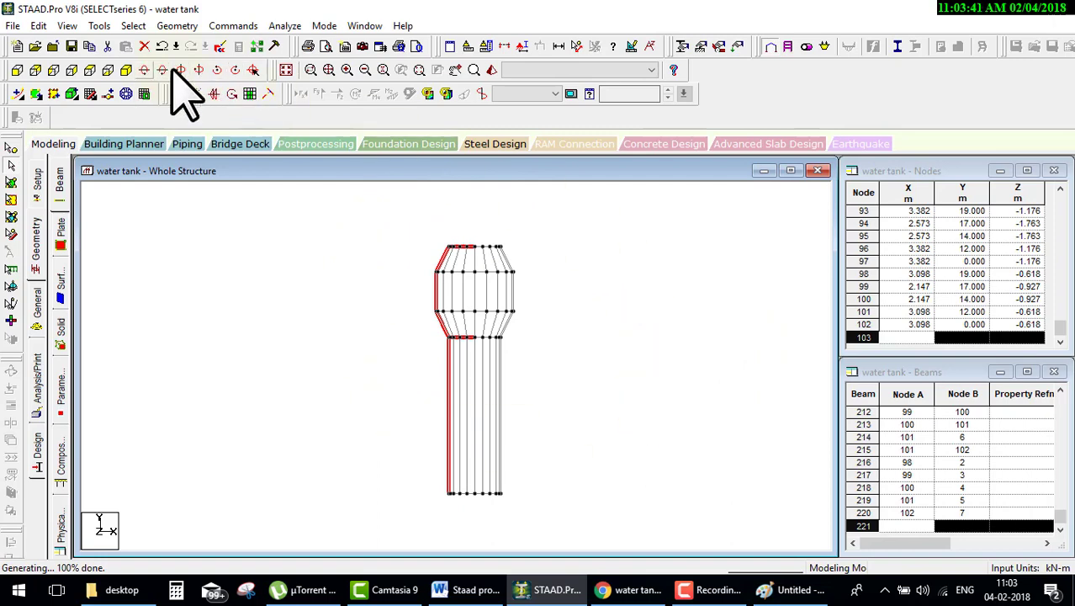
{"action": "left_click", "coordinate": [285, 70]}
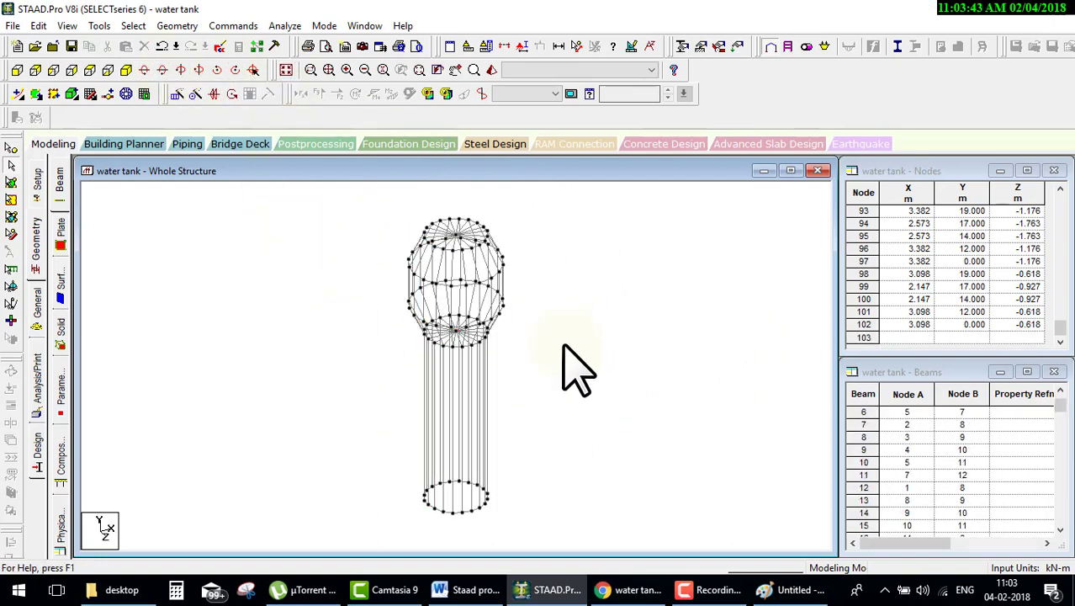
{"action": "left_click", "coordinate": [17, 70]}
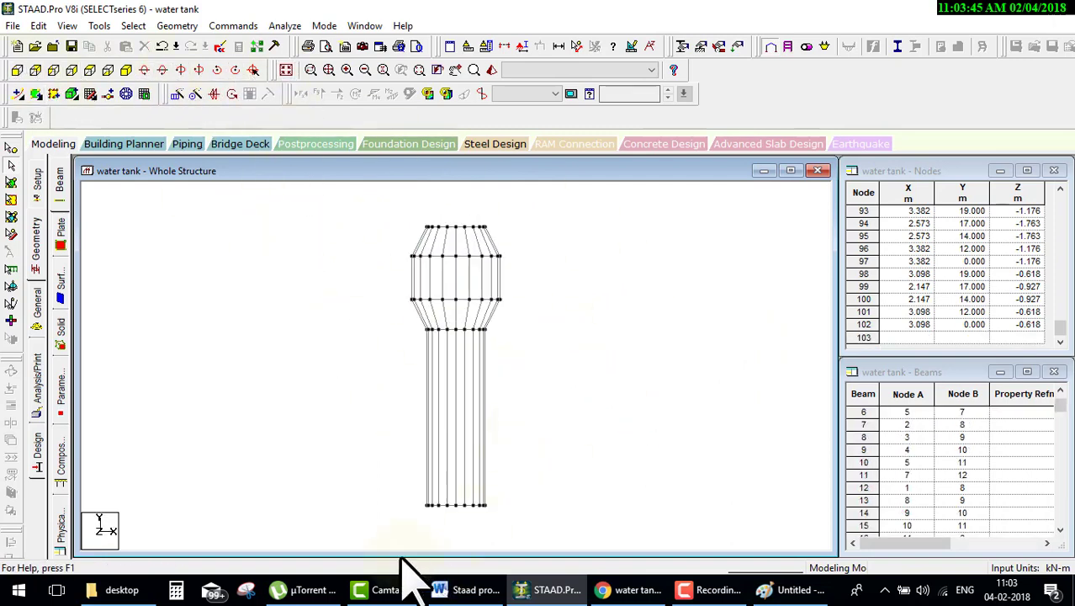
Delete the 20 selected base ring beams of the frame.
{"action": "key", "text": "Delete"}
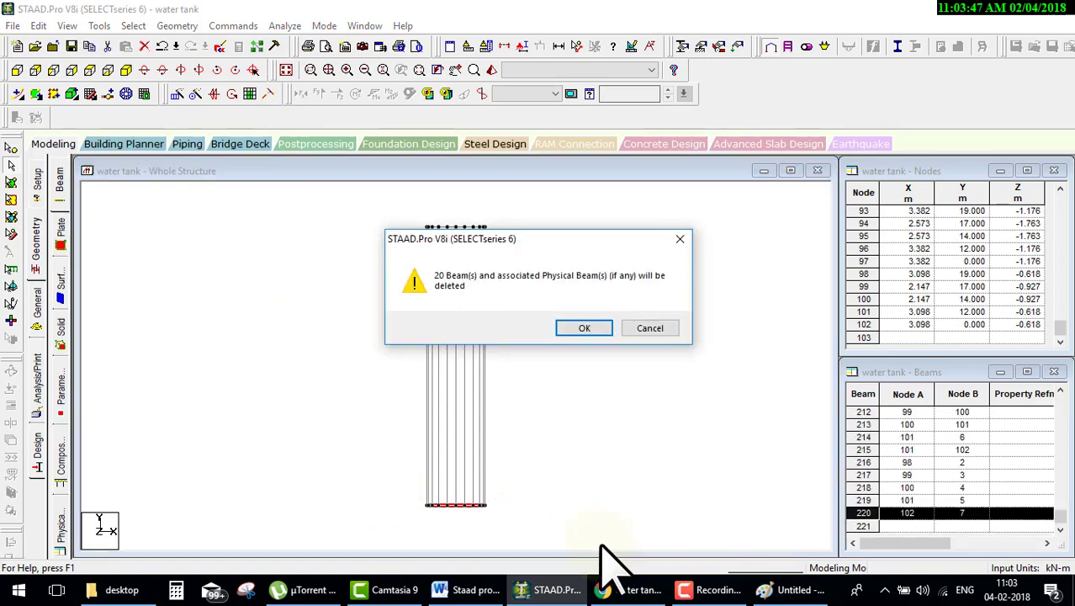
{"action": "key", "text": "Return"}
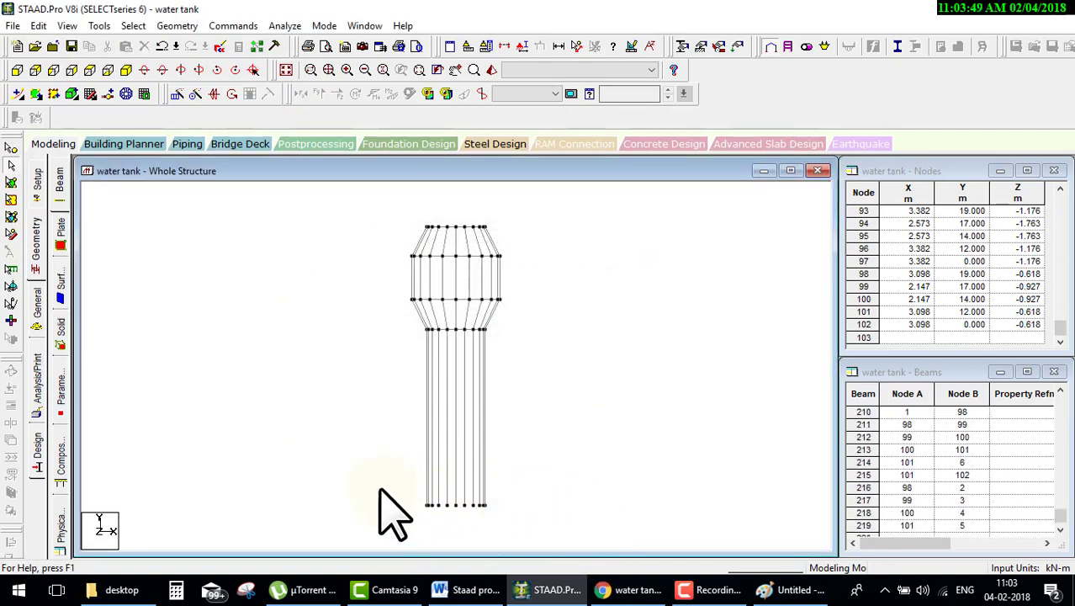
{"action": "left_click", "coordinate": [36, 295]}
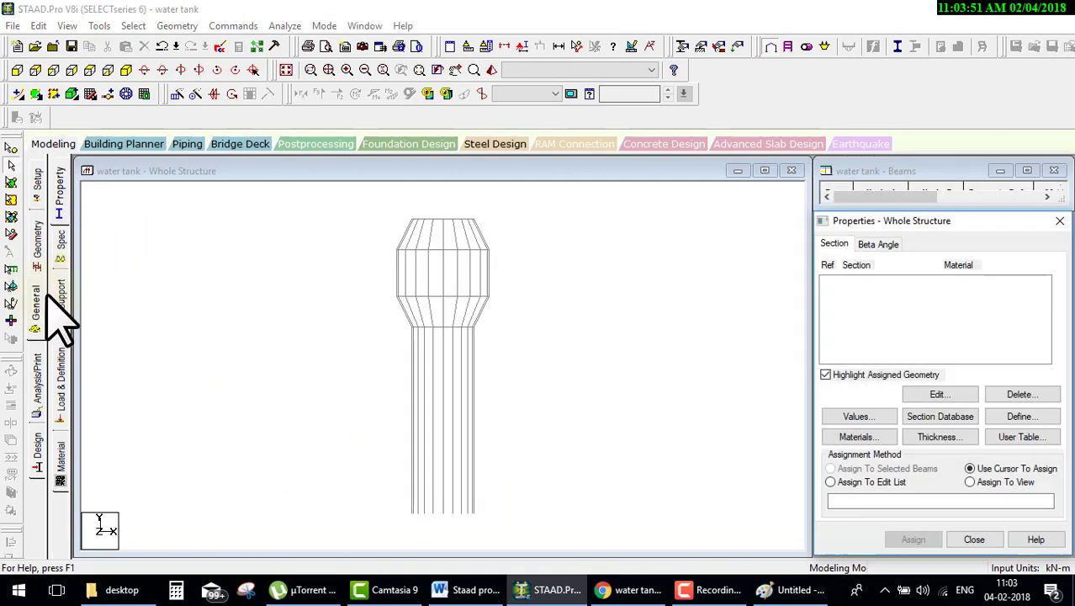
{"action": "left_click", "coordinate": [76, 301]}
Create a fixed Support 2 and assign it to every column base node.
{"action": "left_click", "coordinate": [972, 431]}
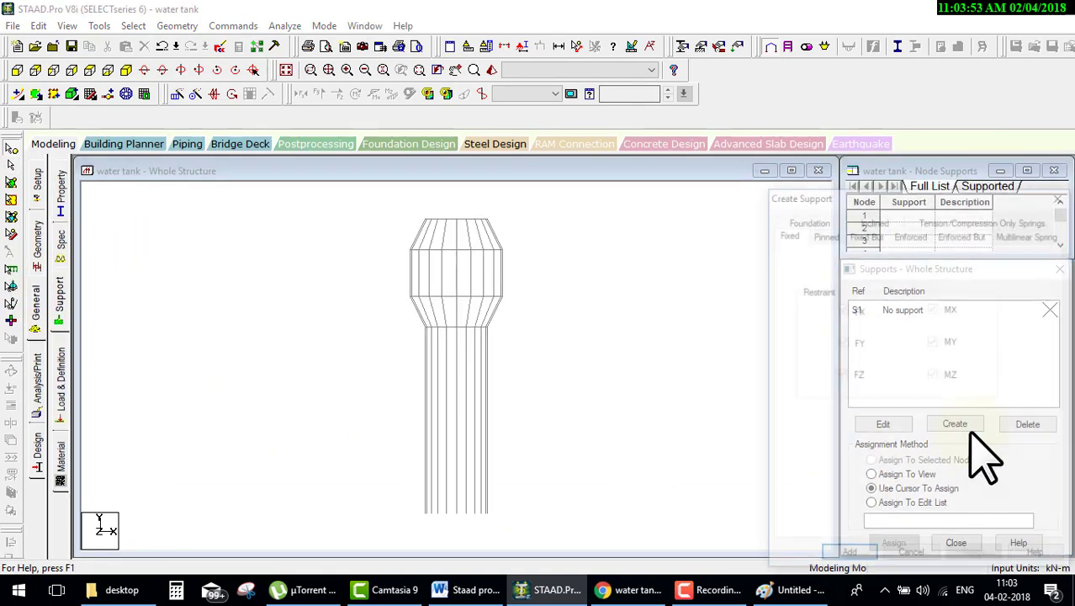
{"action": "left_click", "coordinate": [858, 557]}
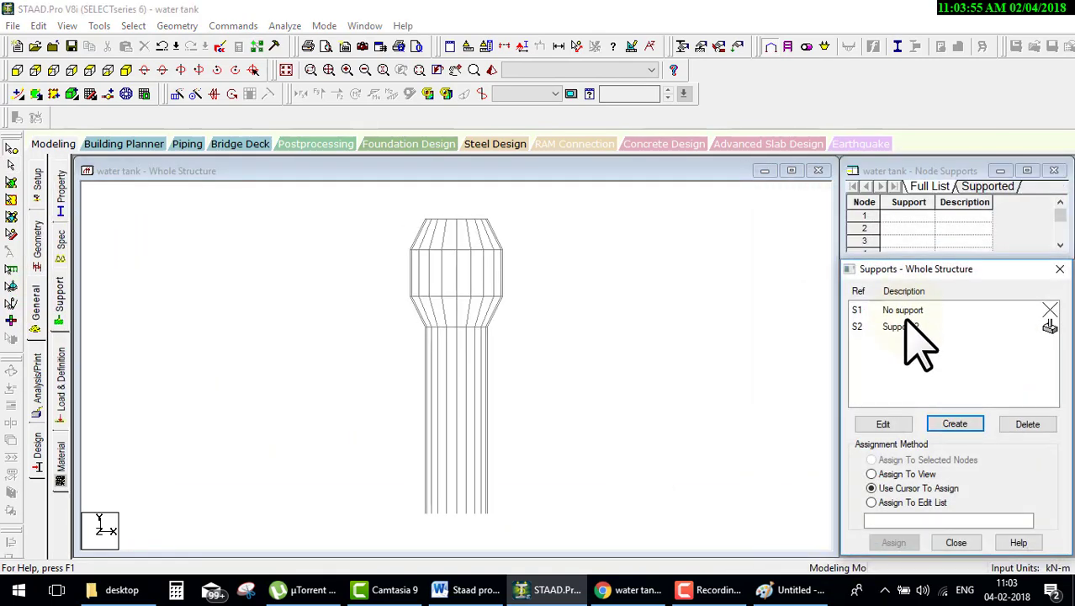
{"action": "left_click", "coordinate": [907, 328]}
{"action": "left_click_drag", "start_coordinate": [403, 492], "coordinate": [785, 555]}
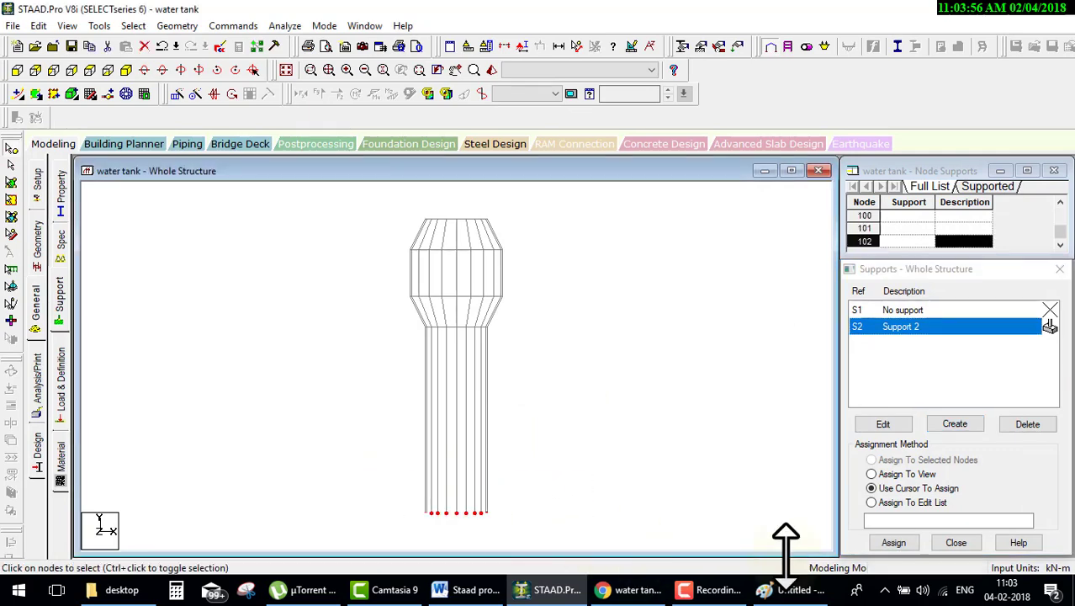
{"action": "left_click", "coordinate": [894, 542]}
{"action": "left_click", "coordinate": [966, 450]}
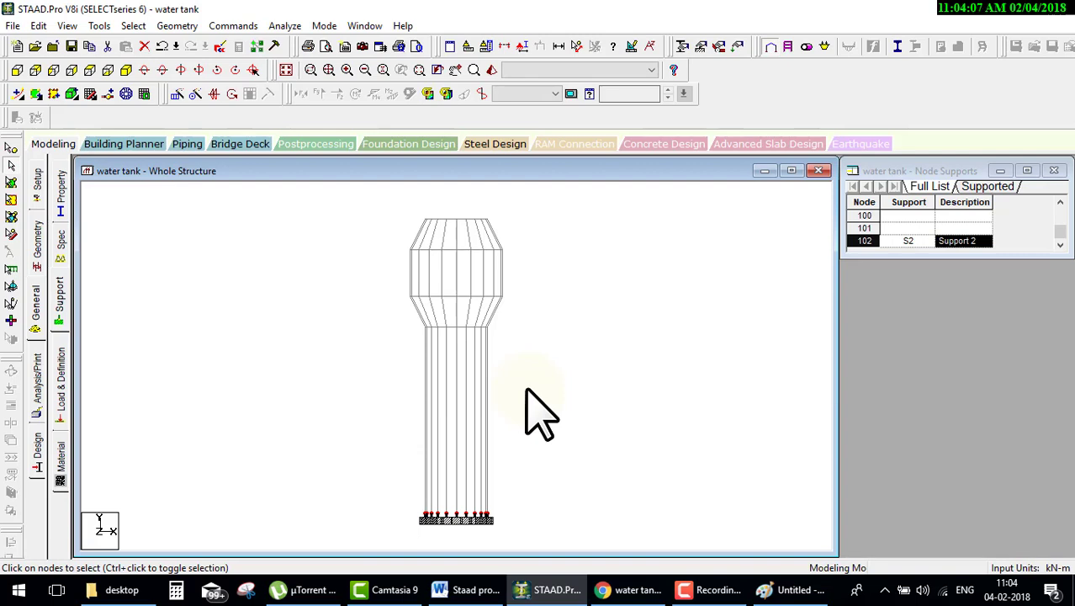
{"action": "left_click", "coordinate": [61, 296]}
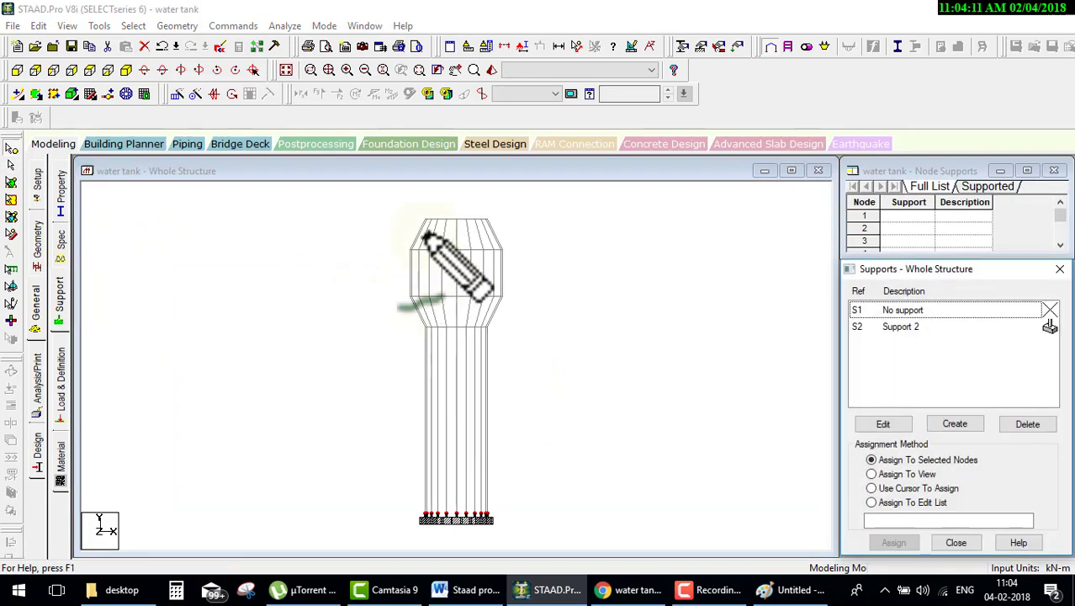
Window-select every beam of the tank bowl above the column legs.
{"action": "mouse_move", "coordinate": [379, 197]}
{"action": "left_mouse_down"}
{"action": "mouse_move", "coordinate": [416, 327]}
{"action": "mouse_move", "coordinate": [367, 198]}
{"action": "left_mouse_up"}
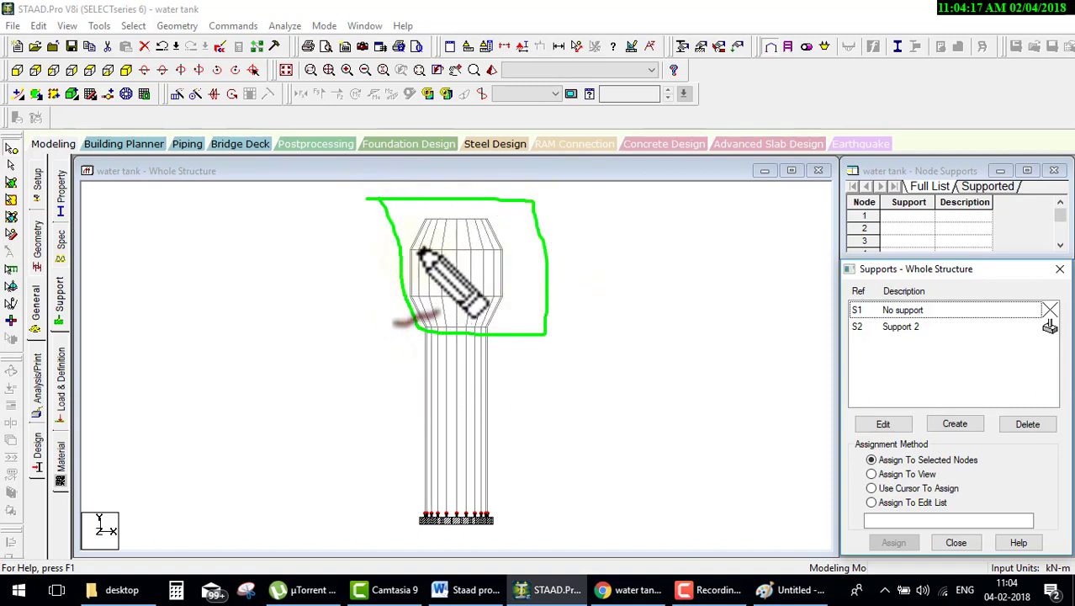
{"action": "left_click_drag", "start_coordinate": [410, 250], "coordinate": [498, 249]}
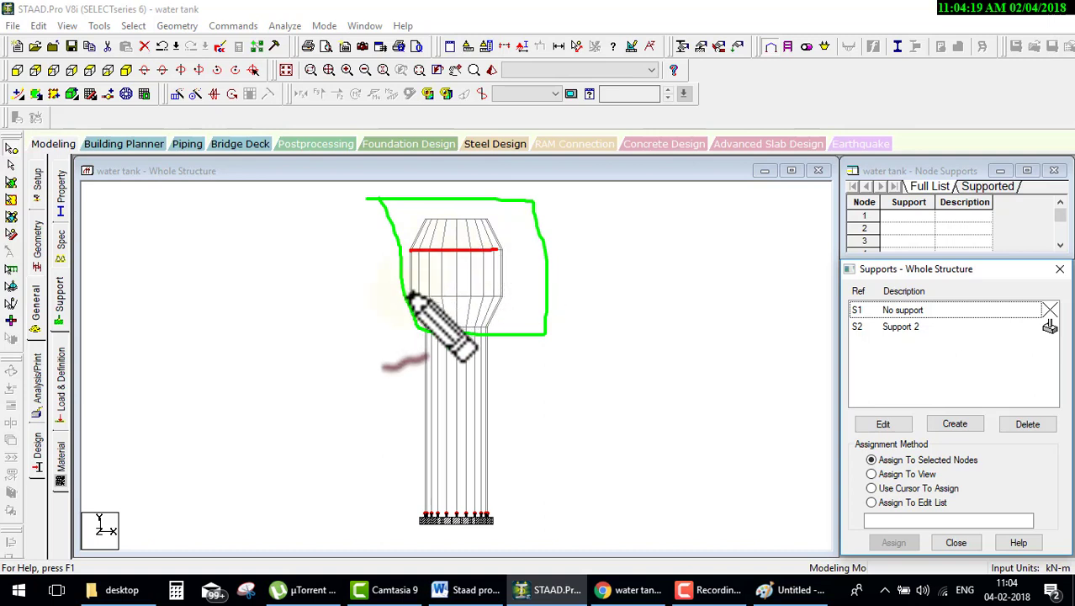
{"action": "left_click_drag", "start_coordinate": [410, 294], "coordinate": [498, 294]}
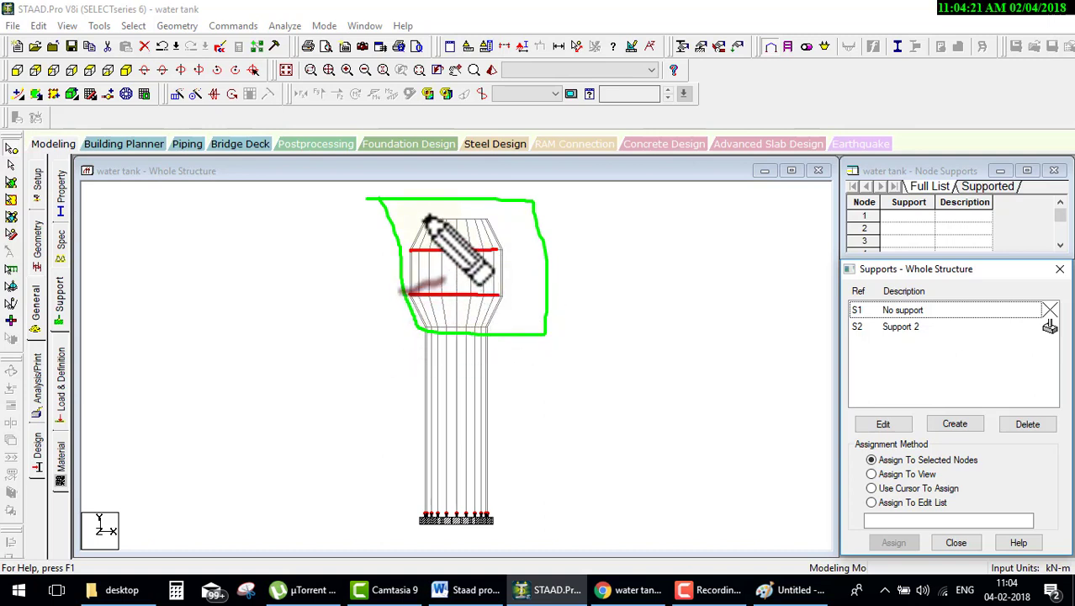
{"action": "left_click_drag", "start_coordinate": [425, 218], "coordinate": [488, 218]}
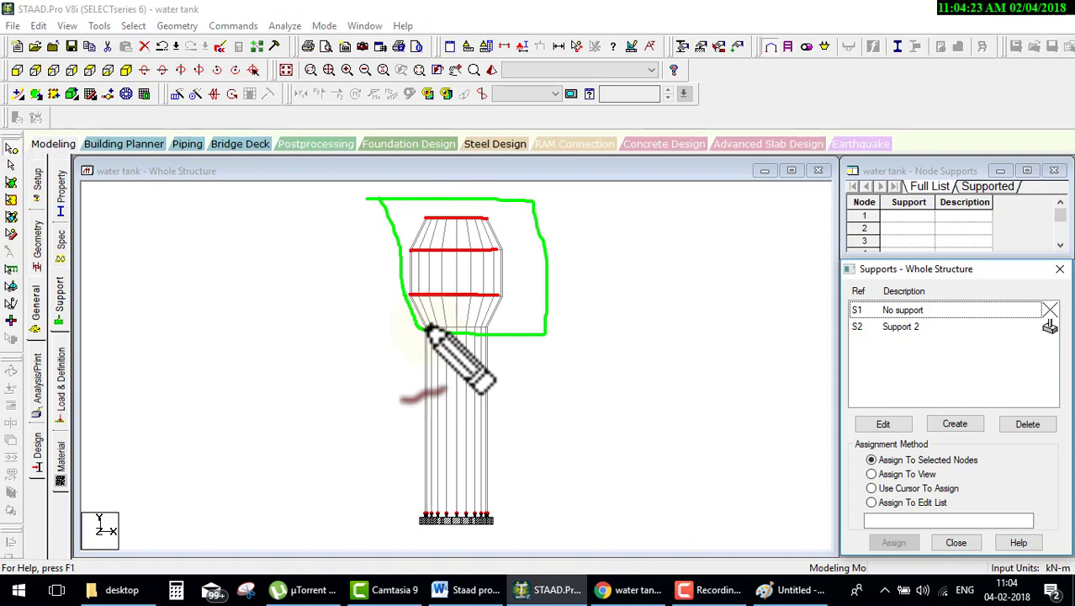
{"action": "left_click_drag", "start_coordinate": [427, 325], "coordinate": [488, 326]}
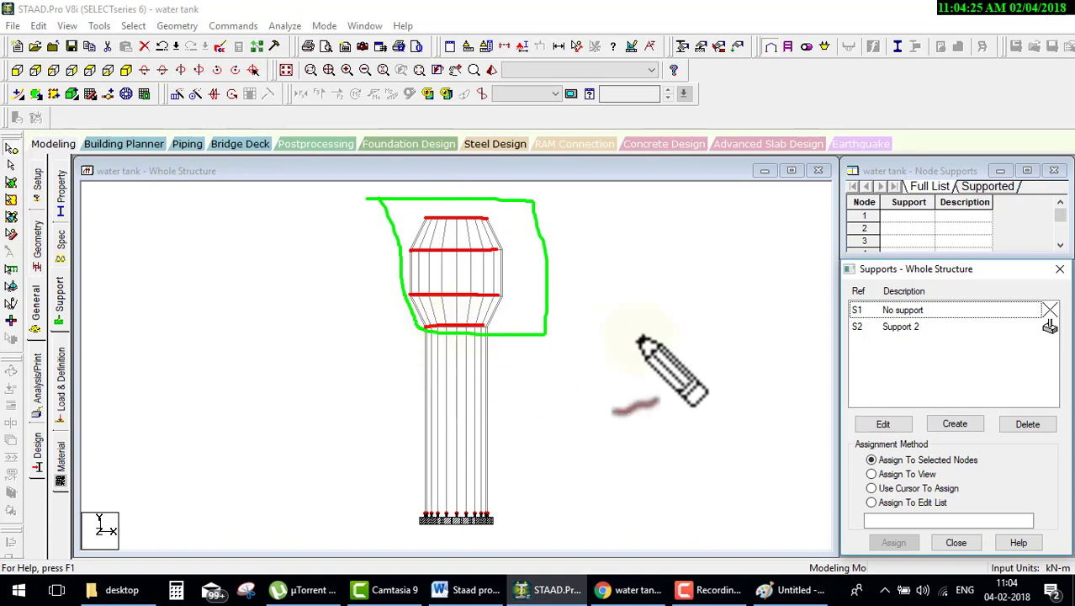
{"action": "key", "text": "Escape"}
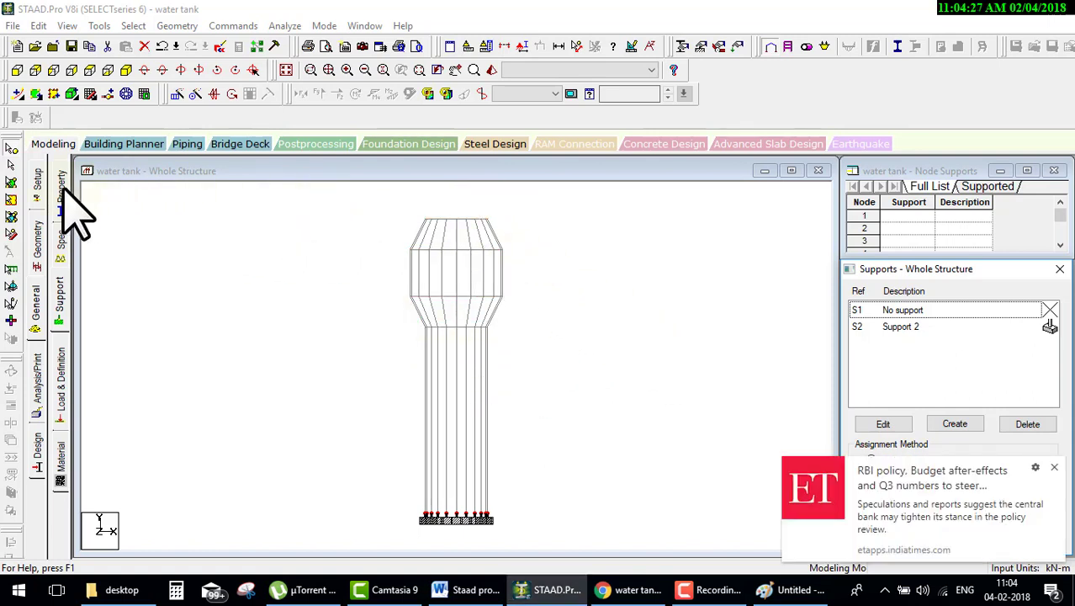
{"action": "left_click_drag", "start_coordinate": [371, 211], "coordinate": [532, 334]}
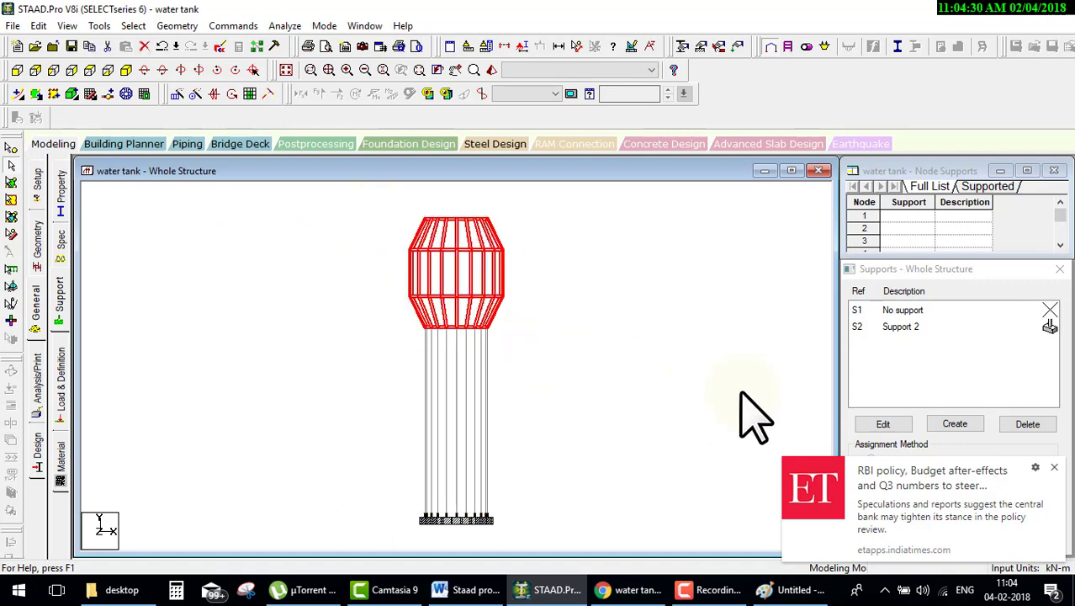
Show the selected tank bowl alone in a new view in the active window.
{"action": "right_click", "coordinate": [260, 229]}
{"action": "left_click", "coordinate": [328, 409]}
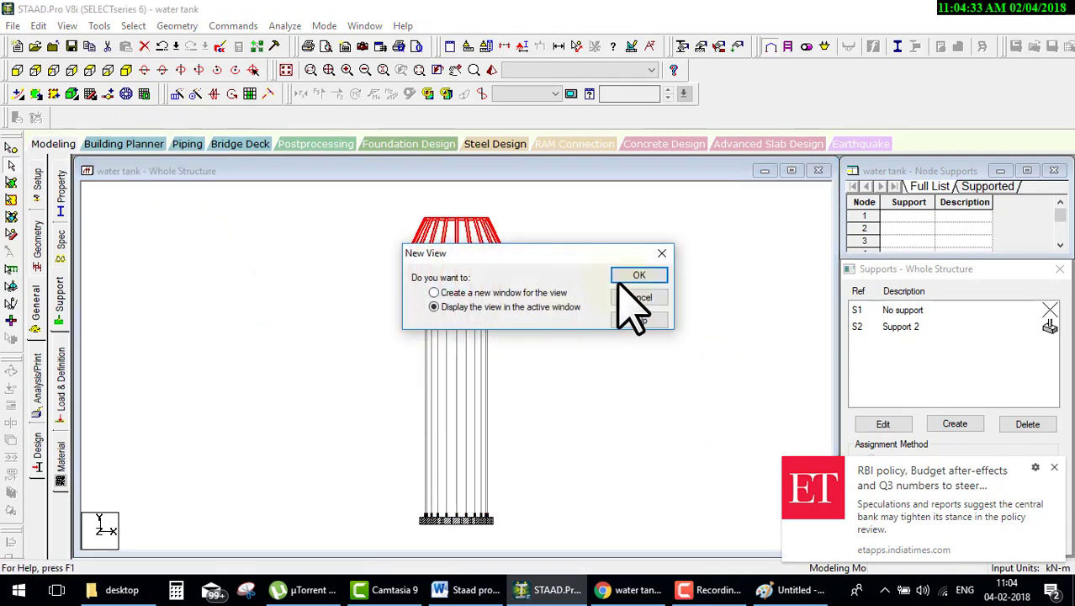
{"action": "left_click", "coordinate": [620, 279]}
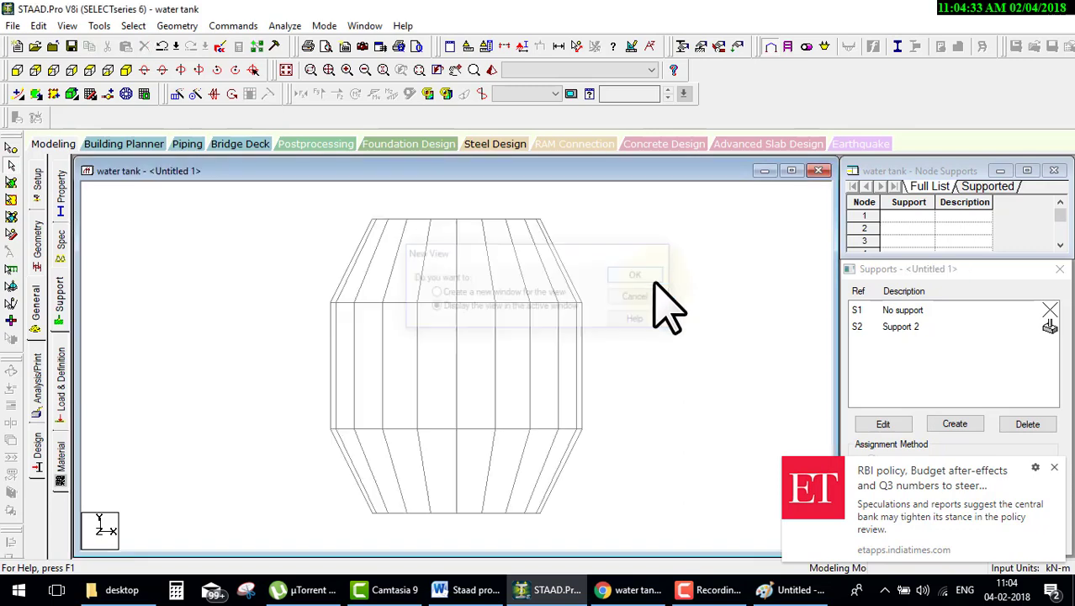
From the top view, select one wedge of bowl members and make a new view of it.
{"action": "left_click", "coordinate": [90, 71]}
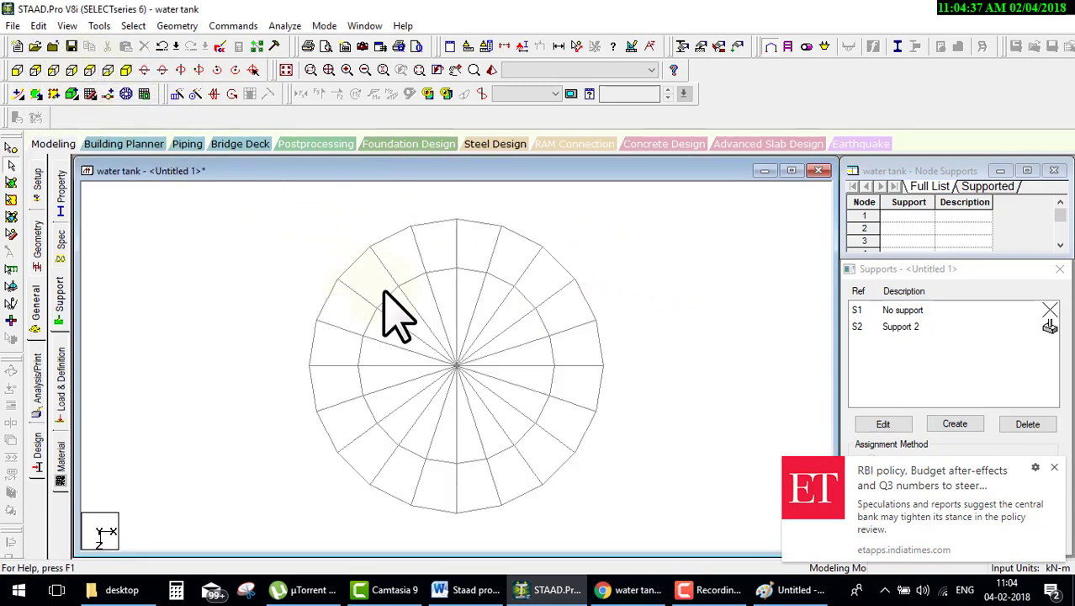
{"action": "left_click_drag", "start_coordinate": [269, 323], "coordinate": [442, 387]}
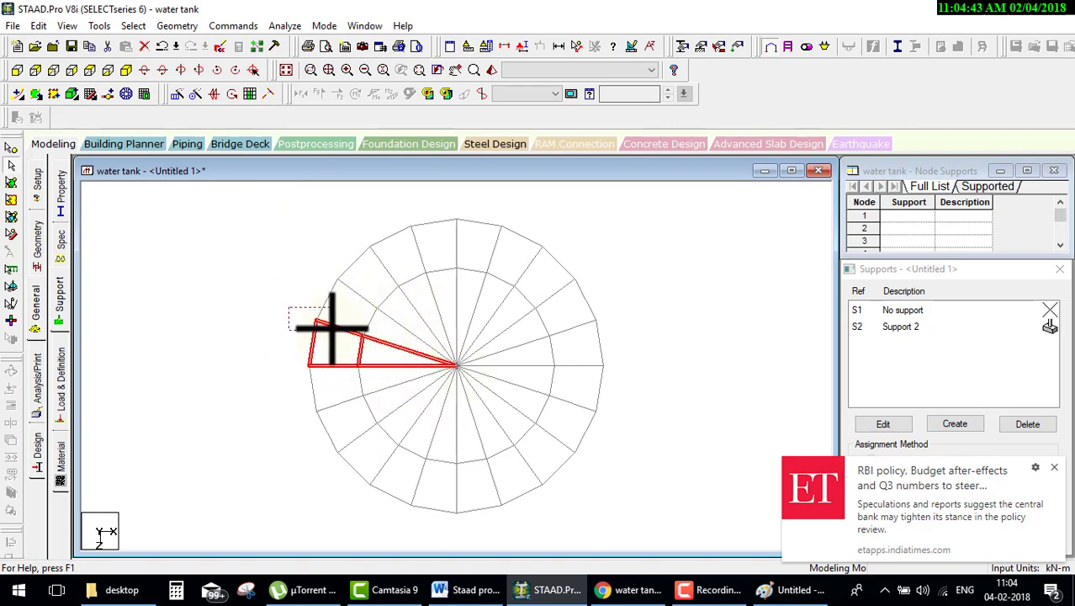
{"action": "left_click_drag", "start_coordinate": [332, 328], "coordinate": [287, 347]}
{"action": "left_click_drag", "start_coordinate": [343, 366], "coordinate": [393, 354]}
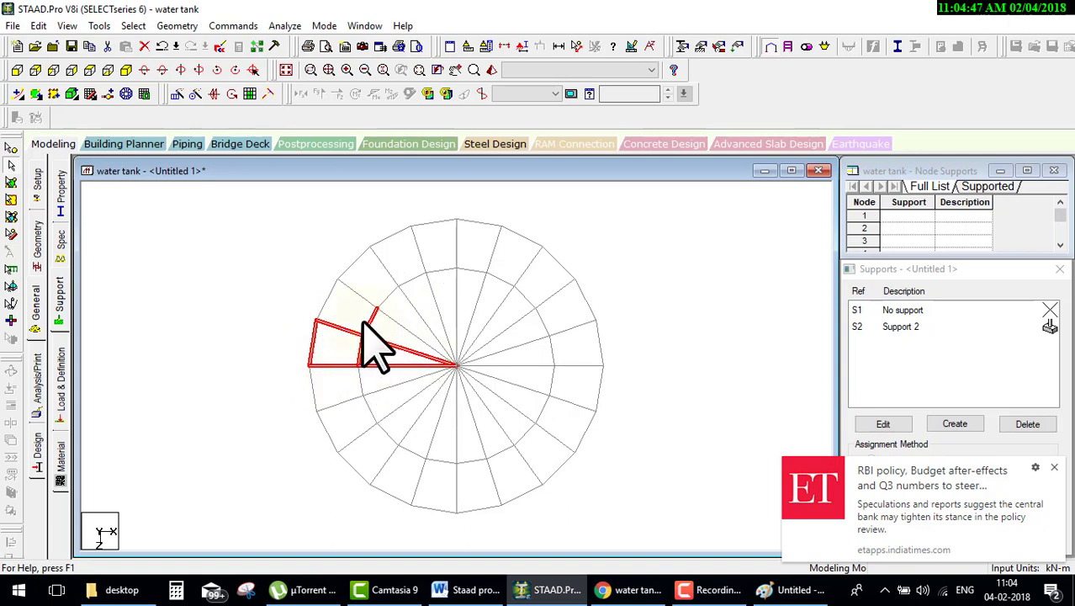
{"action": "left_click", "coordinate": [141, 93]}
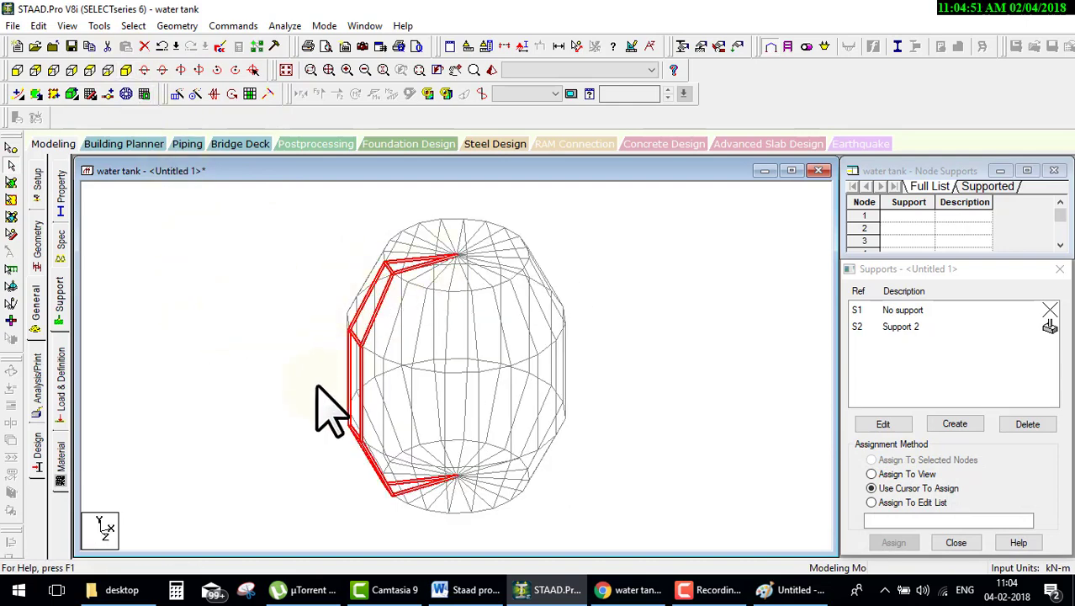
{"action": "right_click", "coordinate": [249, 220]}
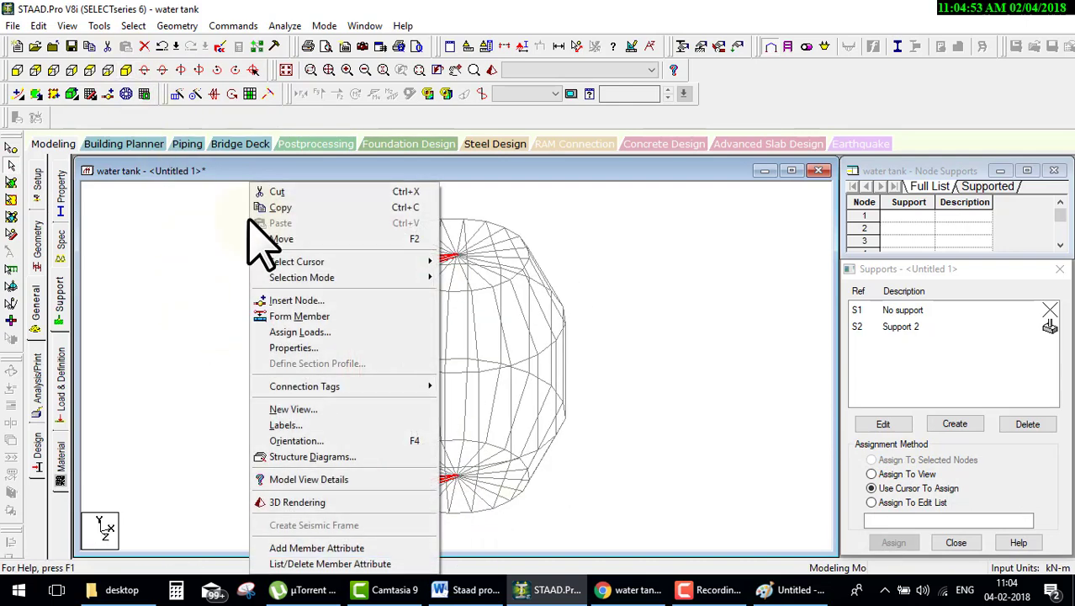
{"action": "left_click", "coordinate": [311, 409]}
Display only the wedge and add plates on the middle and lower wall panels.
{"action": "left_click", "coordinate": [633, 277]}
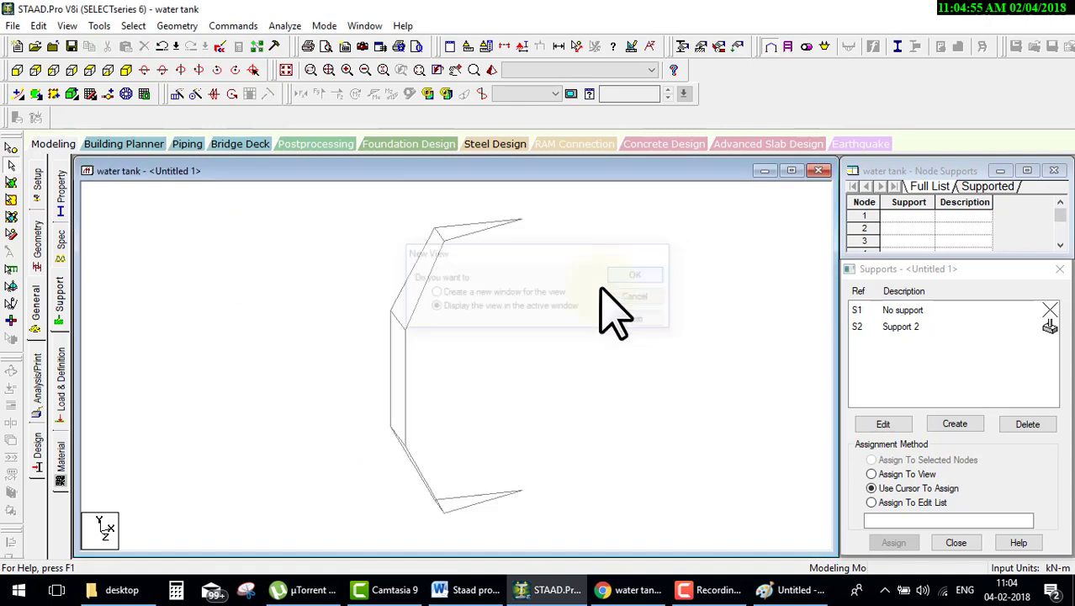
{"action": "key", "text": "Right"}
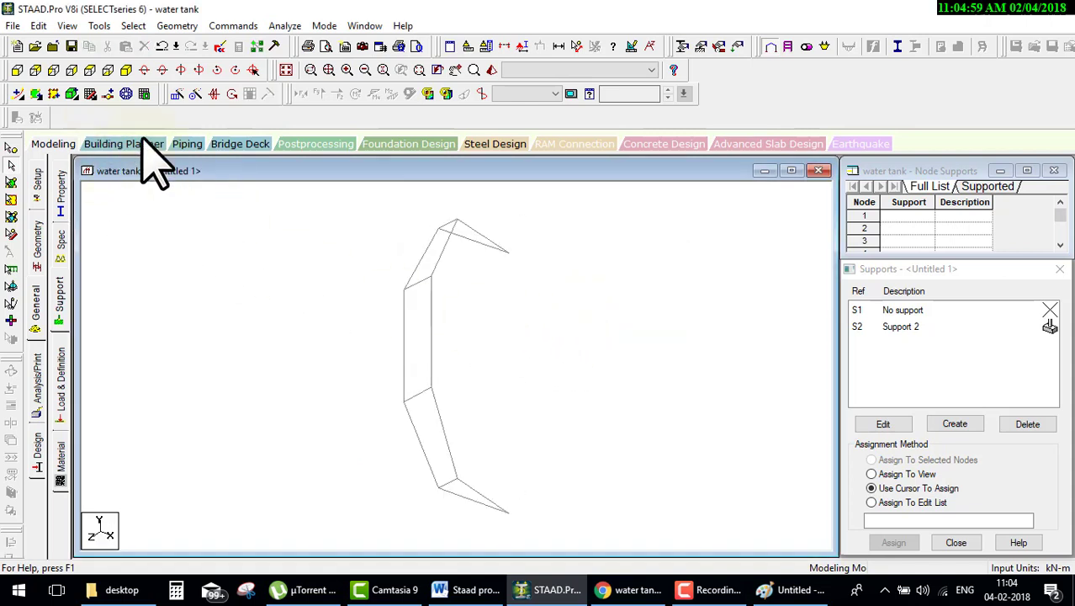
{"action": "left_click", "coordinate": [34, 94]}
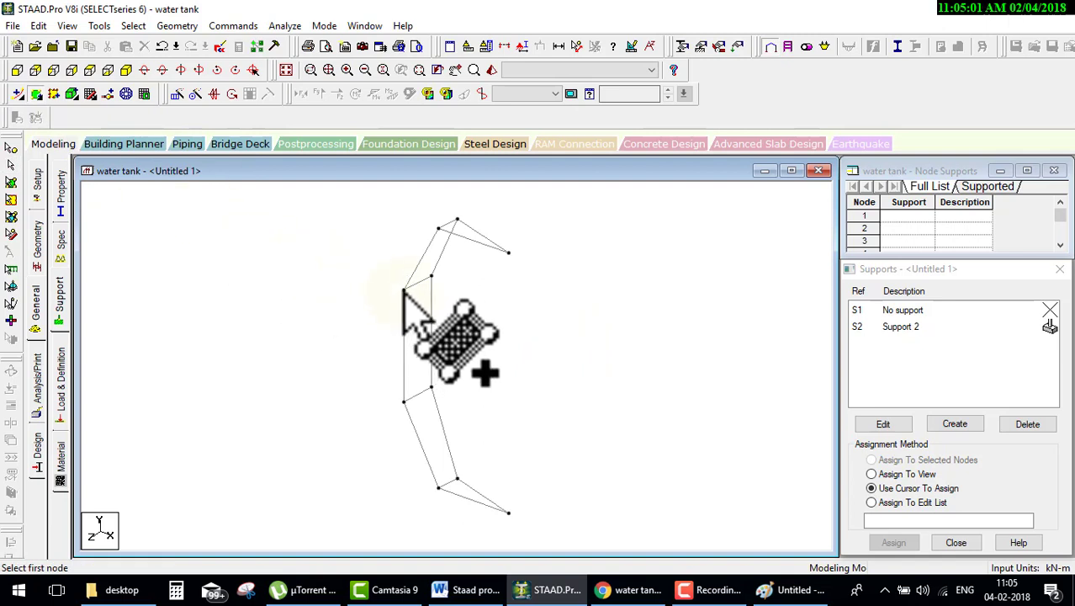
{"action": "left_click", "coordinate": [429, 277]}
{"action": "left_click", "coordinate": [433, 387]}
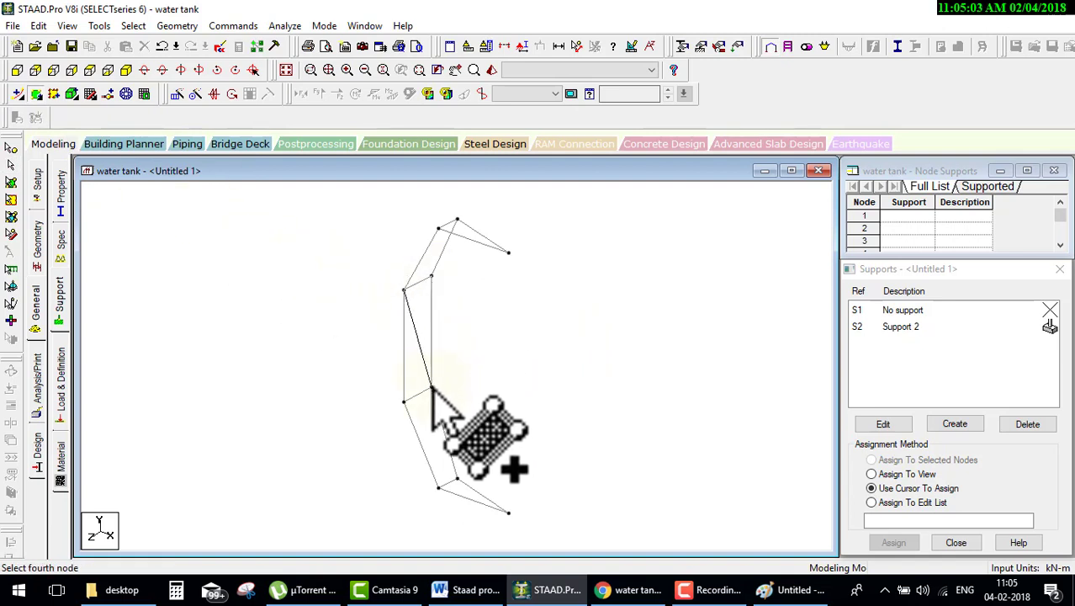
{"action": "left_click", "coordinate": [404, 400]}
{"action": "left_click", "coordinate": [403, 401]}
{"action": "left_click", "coordinate": [404, 402]}
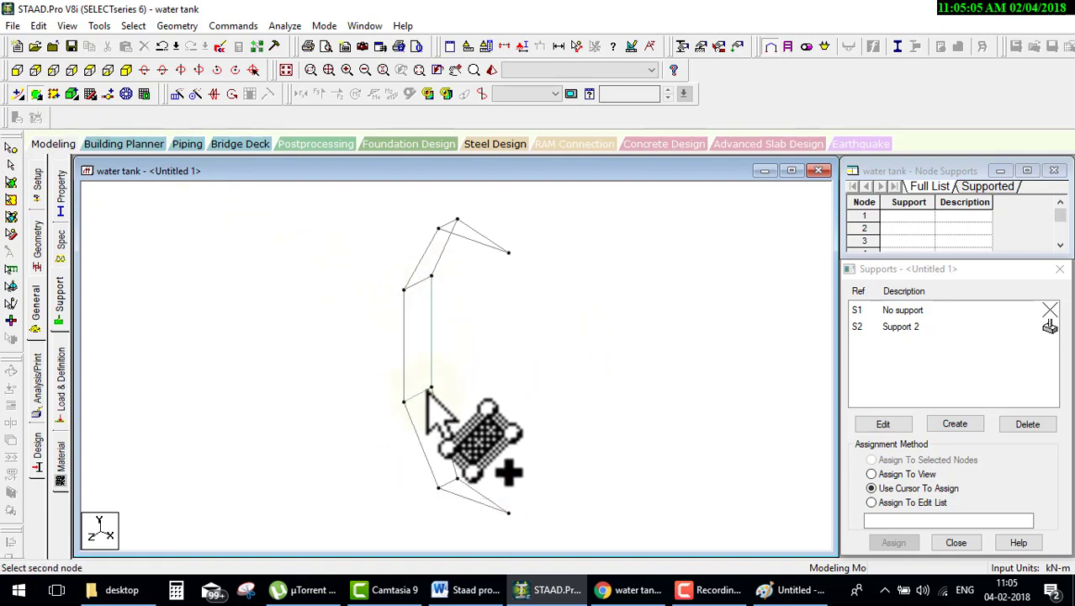
{"action": "left_click", "coordinate": [432, 387]}
{"action": "left_click", "coordinate": [457, 480]}
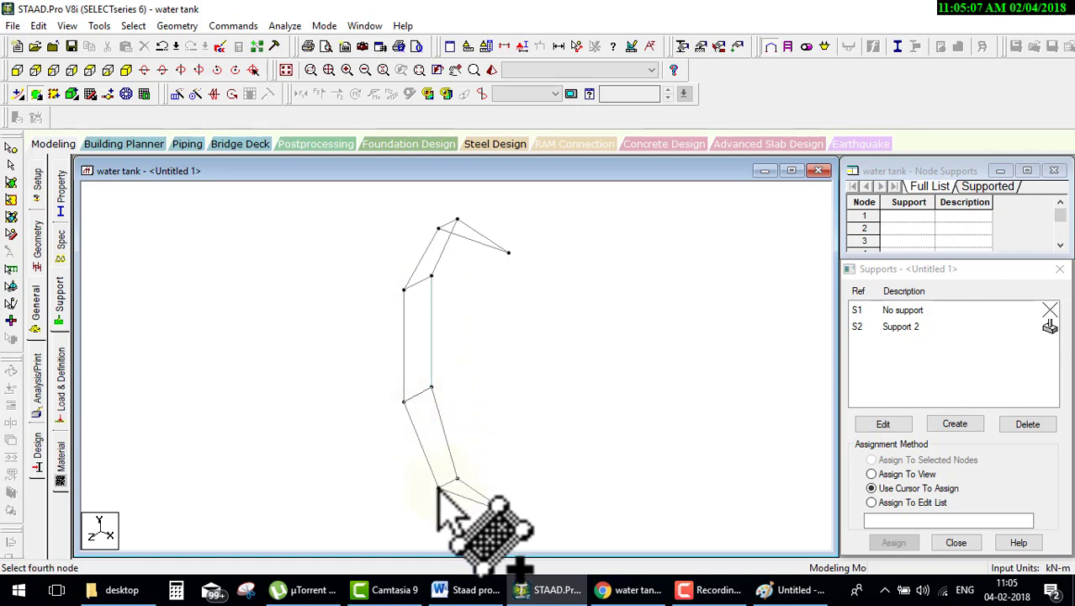
{"action": "left_click", "coordinate": [439, 486]}
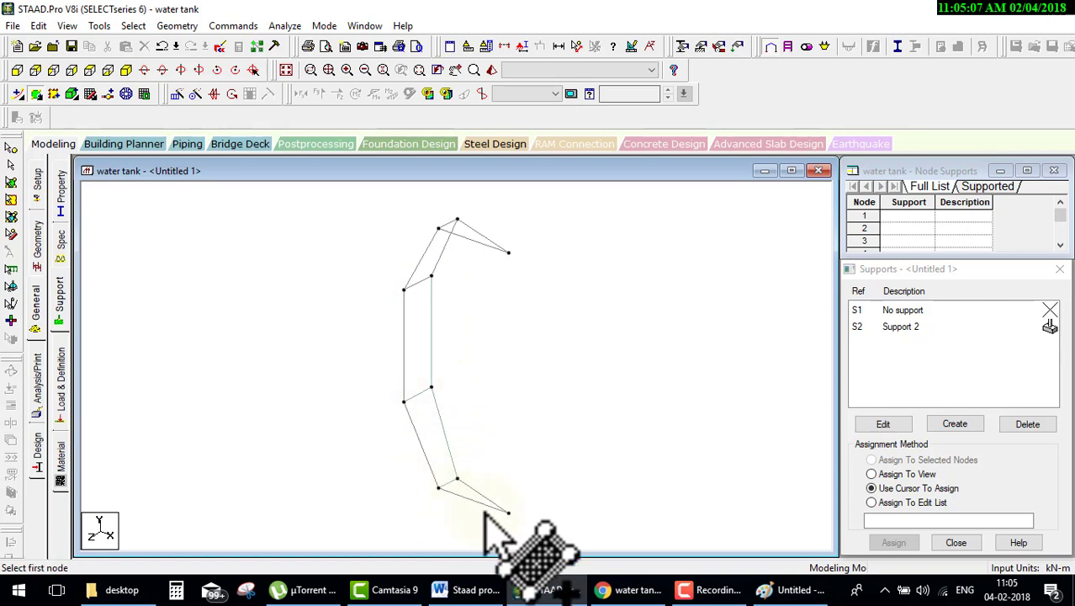
Add a plate across the top nodes and begin the bottom plate.
{"action": "left_click", "coordinate": [438, 228]}
{"action": "left_click", "coordinate": [457, 221]}
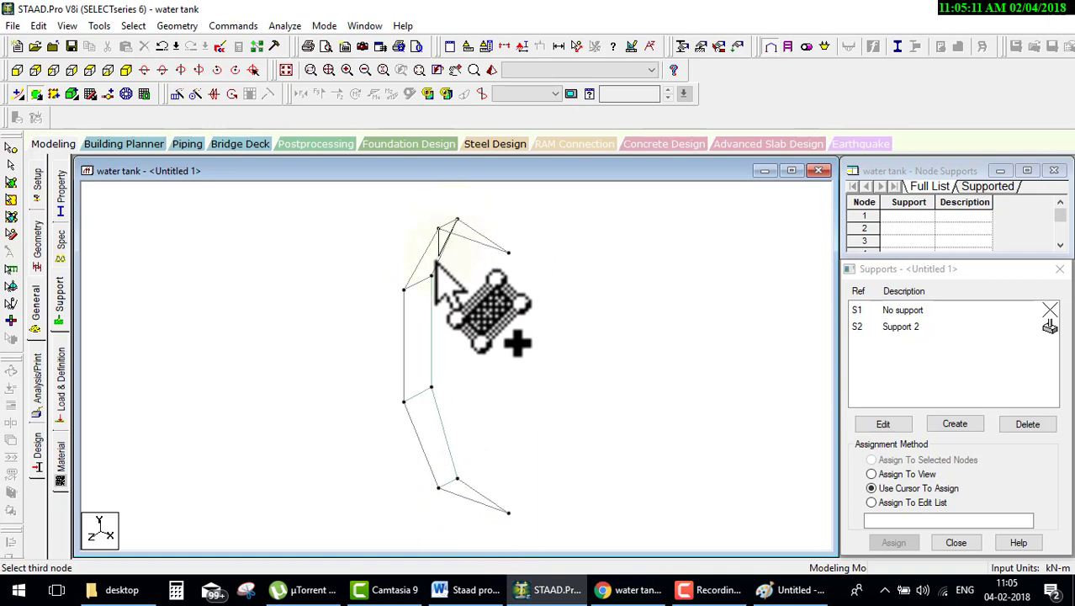
{"action": "left_click", "coordinate": [430, 276]}
{"action": "left_click", "coordinate": [405, 290]}
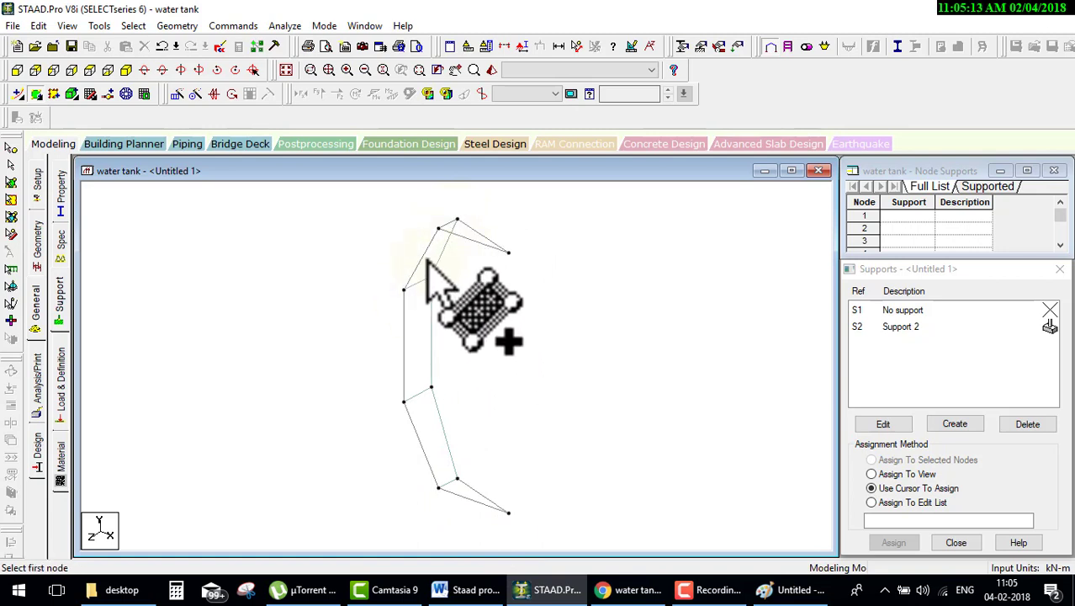
{"action": "left_click", "coordinate": [63, 120]}
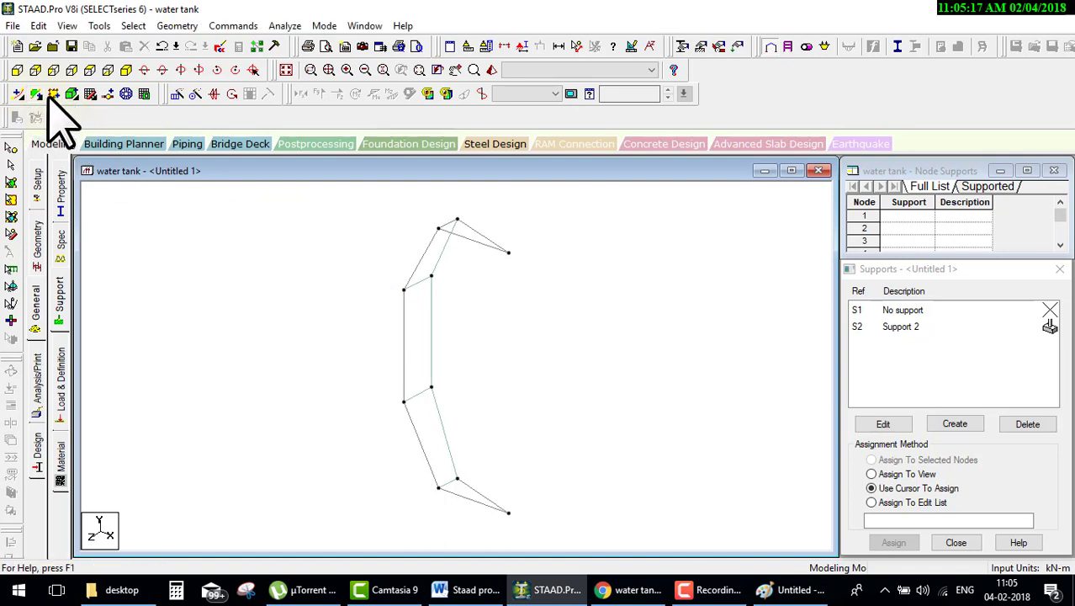
{"action": "left_click", "coordinate": [35, 94]}
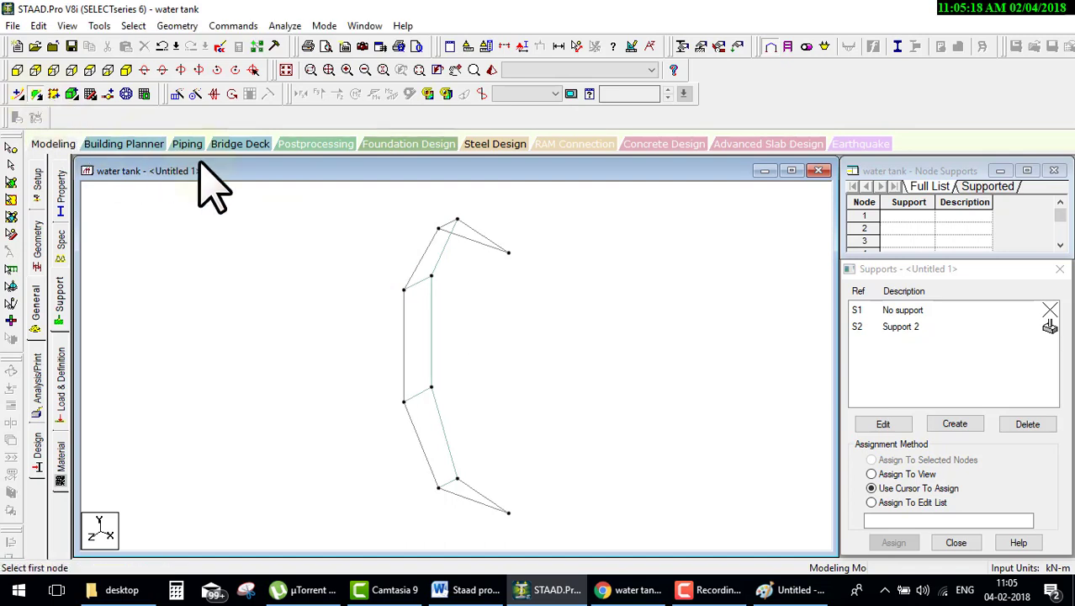
{"action": "left_click", "coordinate": [457, 221]}
{"action": "key", "text": "Escape"}
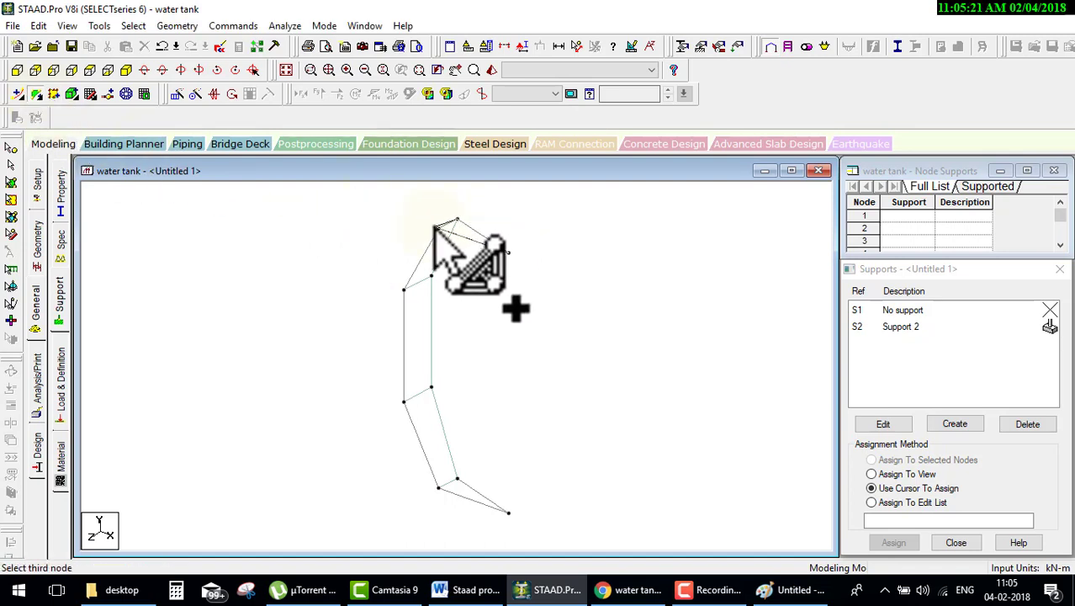
{"action": "left_click", "coordinate": [496, 504]}
{"action": "left_click", "coordinate": [457, 479]}
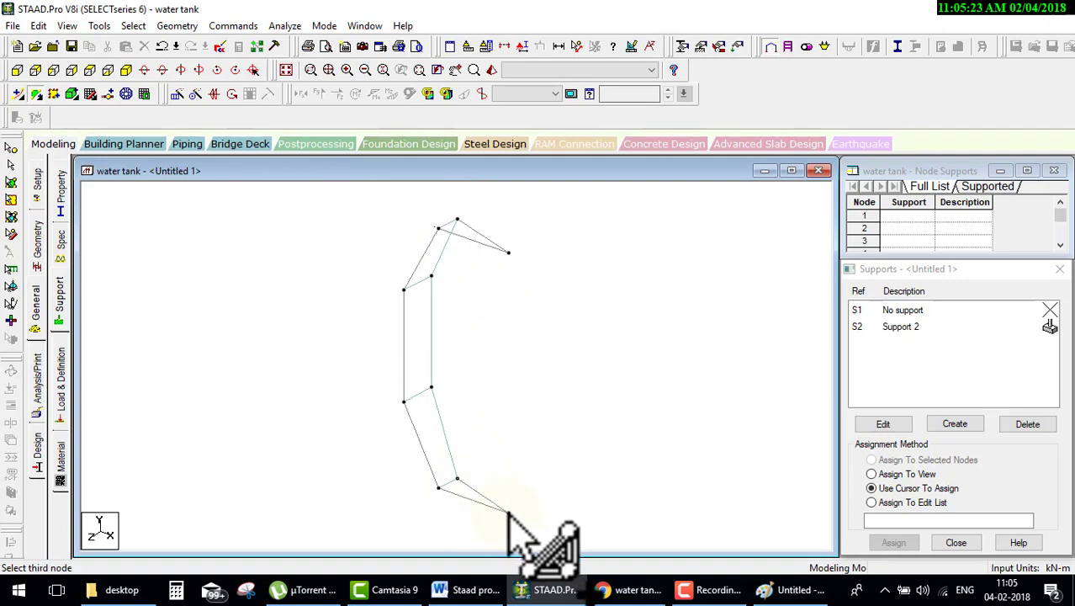
{"action": "key", "text": "Escape"}
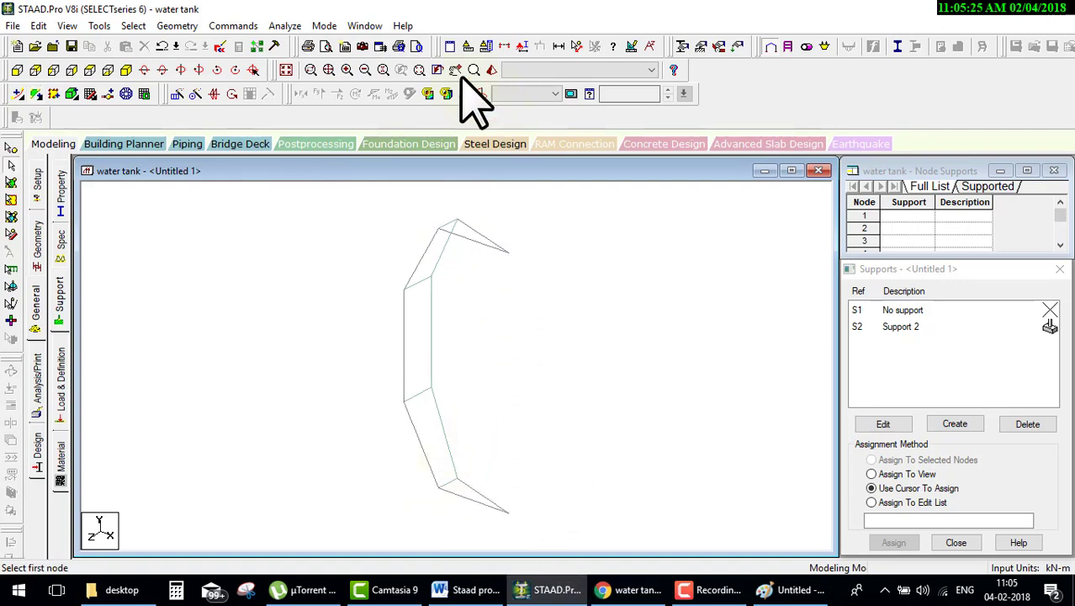
{"action": "left_click", "coordinate": [490, 70]}
{"action": "left_click_drag", "start_coordinate": [627, 412], "coordinate": [492, 429]}
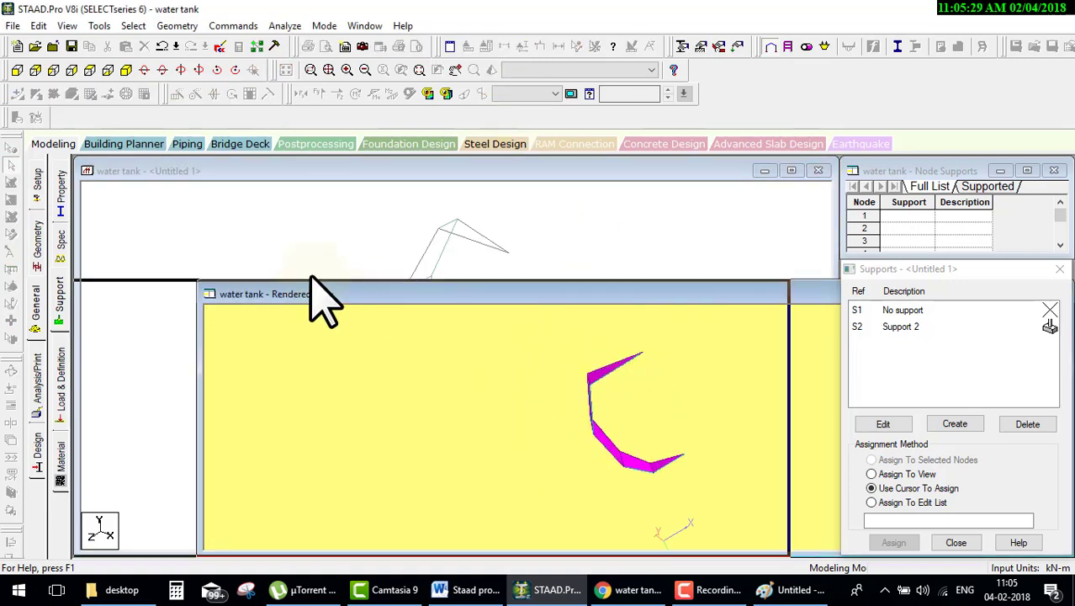
{"action": "left_click_drag", "start_coordinate": [308, 223], "coordinate": [184, 269]}
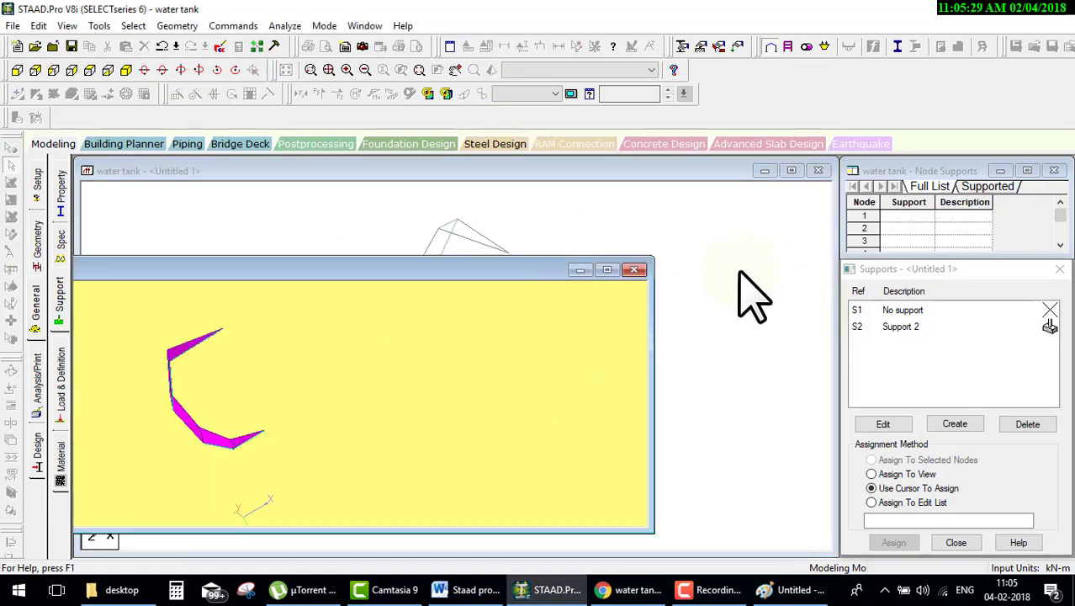
{"action": "left_click", "coordinate": [630, 269]}
{"action": "left_click", "coordinate": [11, 182]}
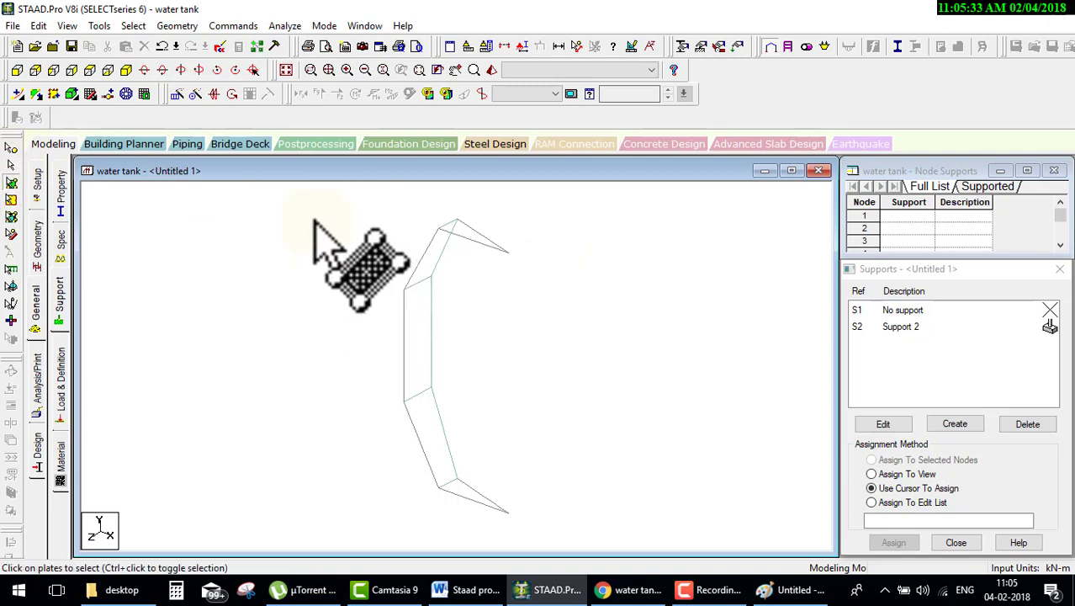
Select all wedge plates and revolve them 360° about Y through node 1 in 20 steps.
{"action": "left_click_drag", "start_coordinate": [314, 220], "coordinate": [661, 548]}
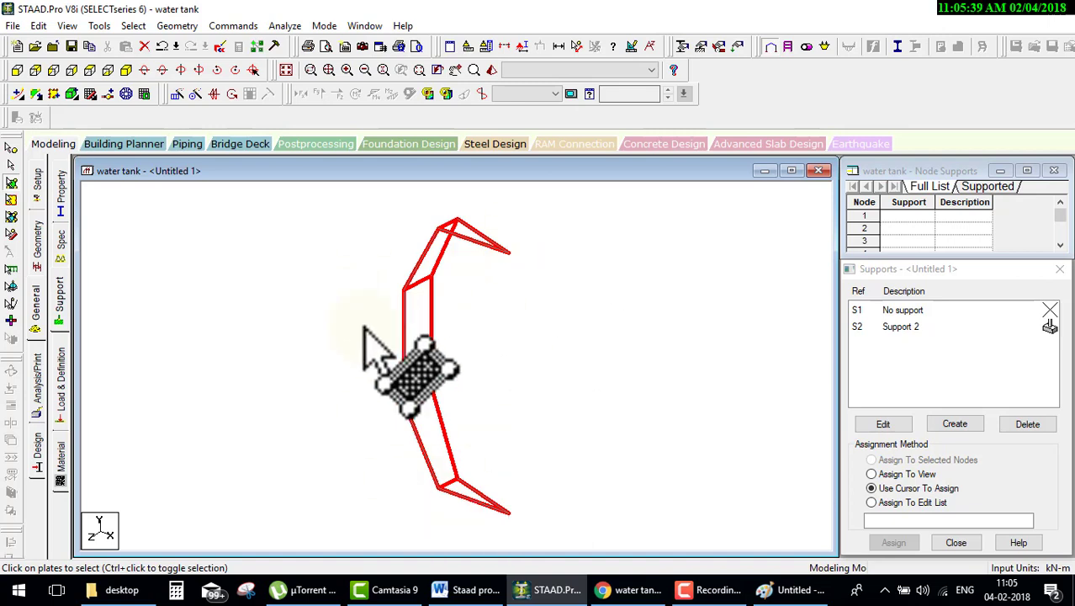
{"action": "left_click", "coordinate": [196, 93]}
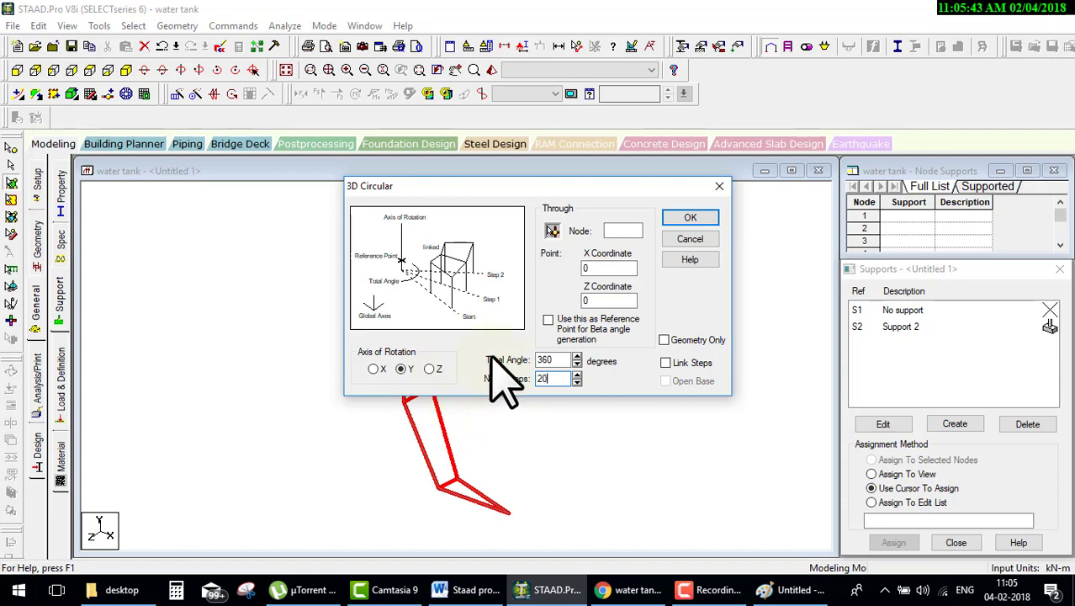
{"action": "left_click", "coordinate": [552, 230]}
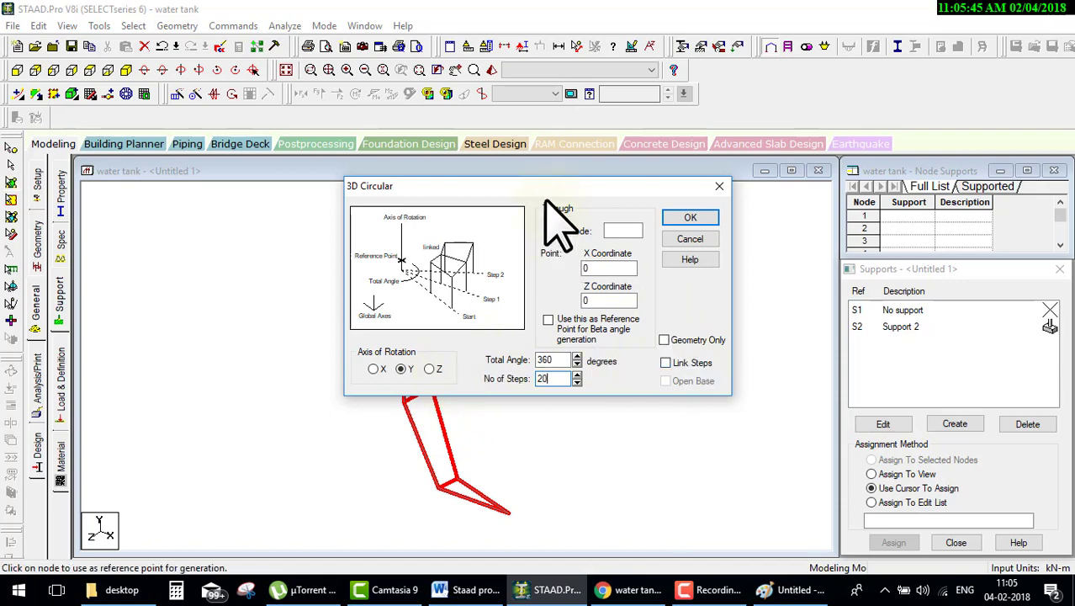
{"action": "left_click_drag", "start_coordinate": [387, 182], "coordinate": [546, 256]}
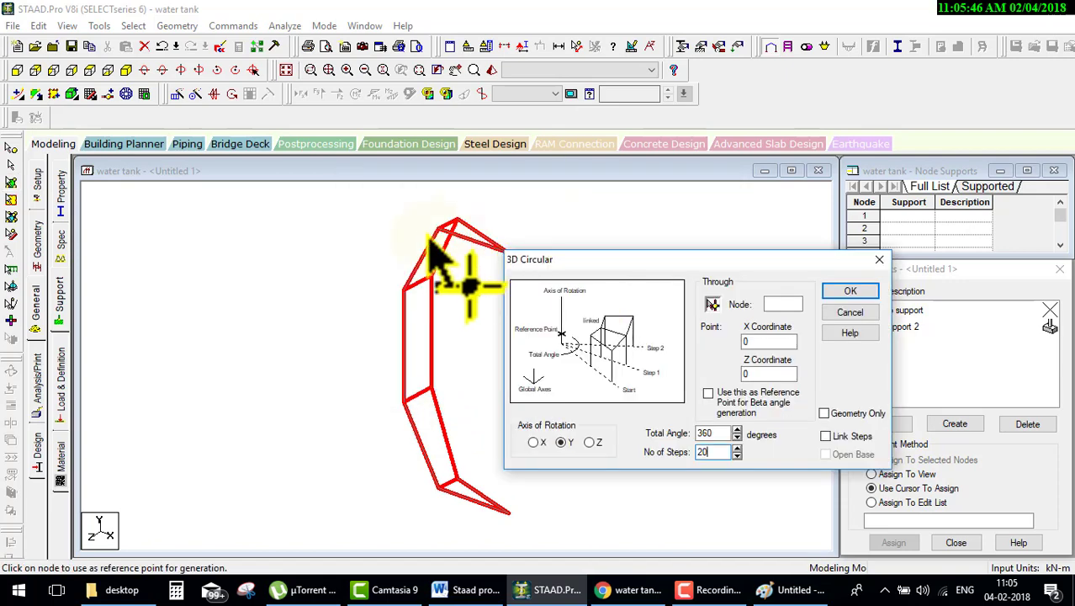
{"action": "left_click", "coordinate": [510, 253]}
{"action": "left_click", "coordinate": [909, 317]}
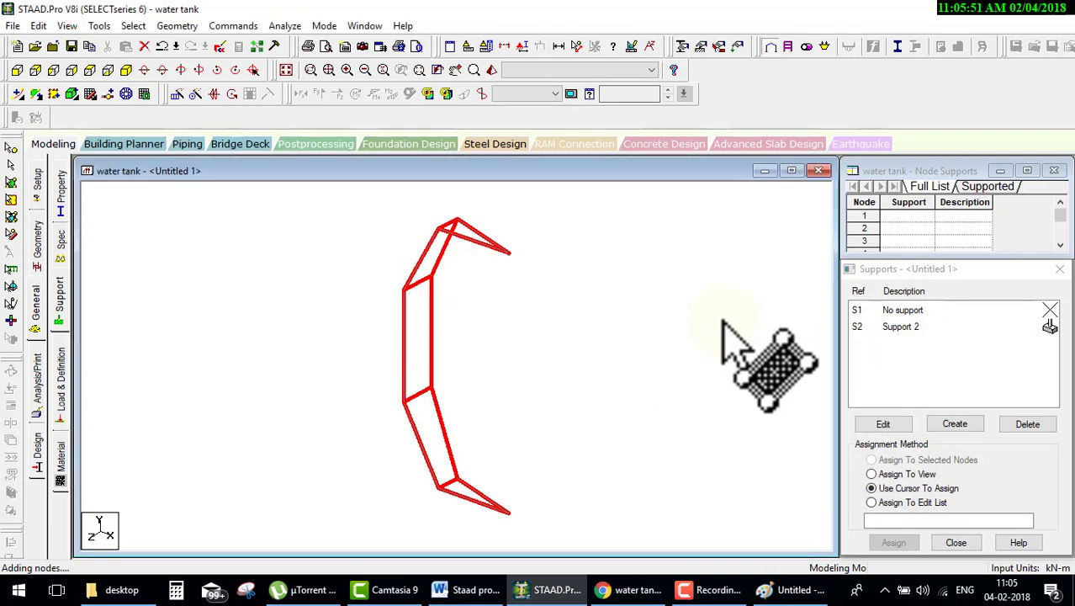
{"action": "left_click", "coordinate": [287, 70]}
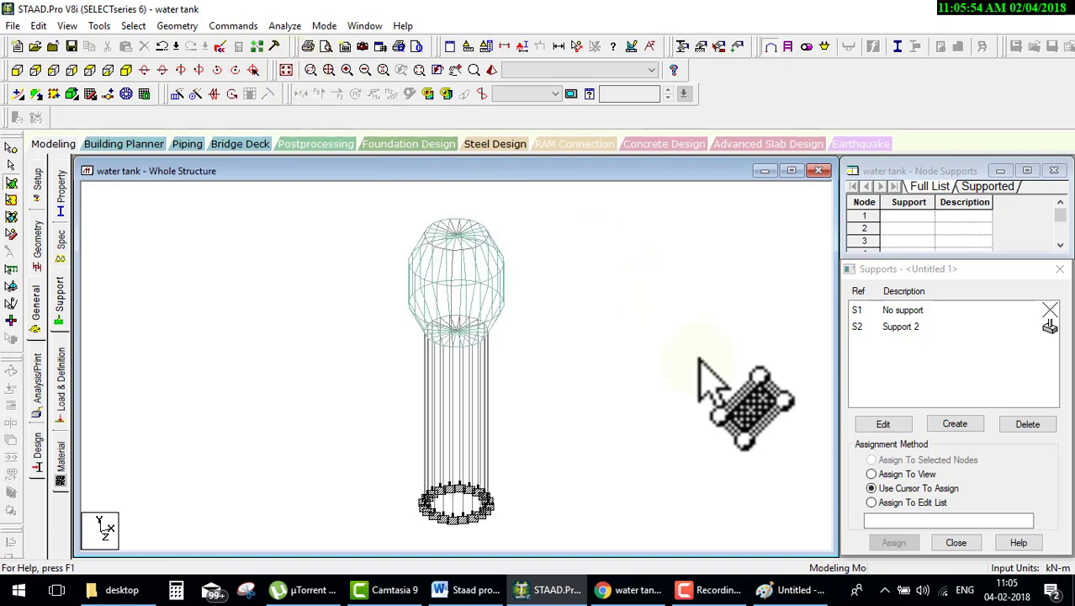
Inspect the tank by rotating it in a 3D rendered view.
{"action": "left_click", "coordinate": [491, 70]}
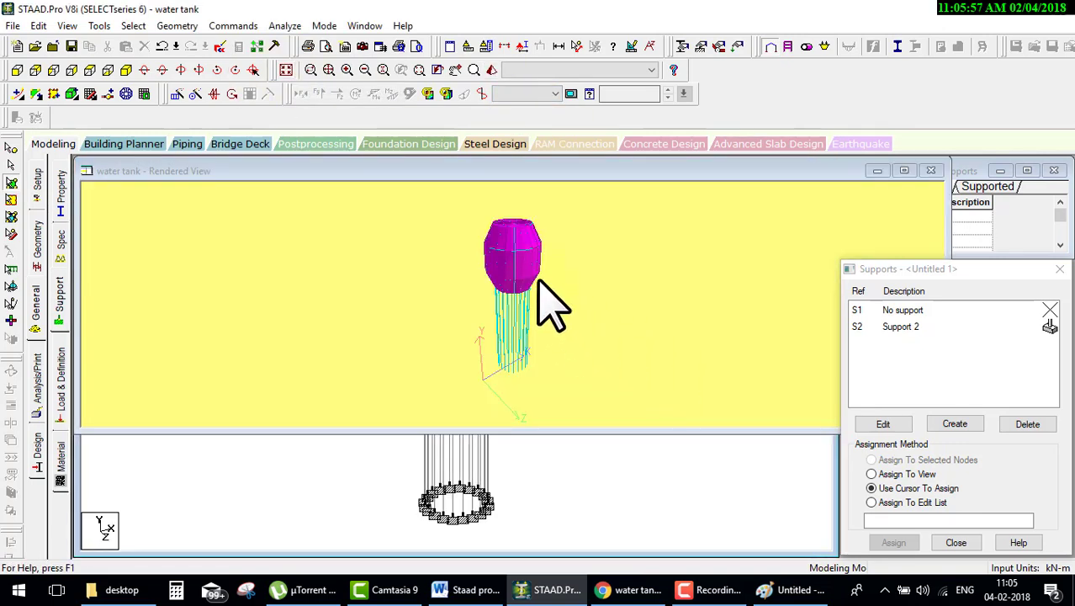
{"action": "left_click_drag", "start_coordinate": [595, 223], "coordinate": [563, 331]}
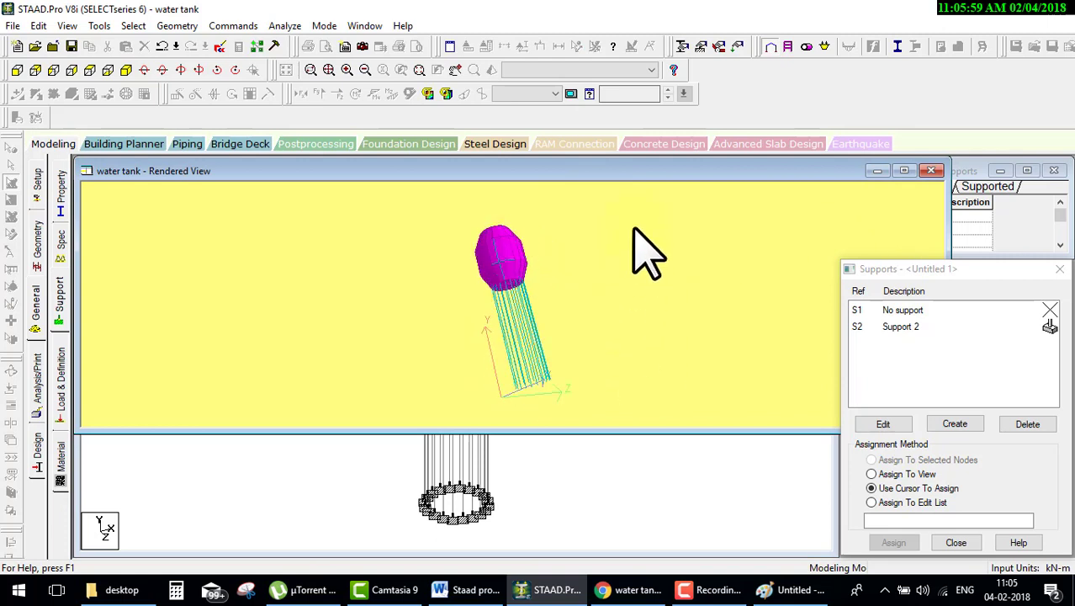
{"action": "mouse_move", "coordinate": [635, 227]}
{"action": "left_mouse_down"}
{"action": "mouse_move", "coordinate": [643, 238]}
{"action": "mouse_move", "coordinate": [884, 198]}
{"action": "left_mouse_up"}
{"action": "left_click", "coordinate": [937, 173]}
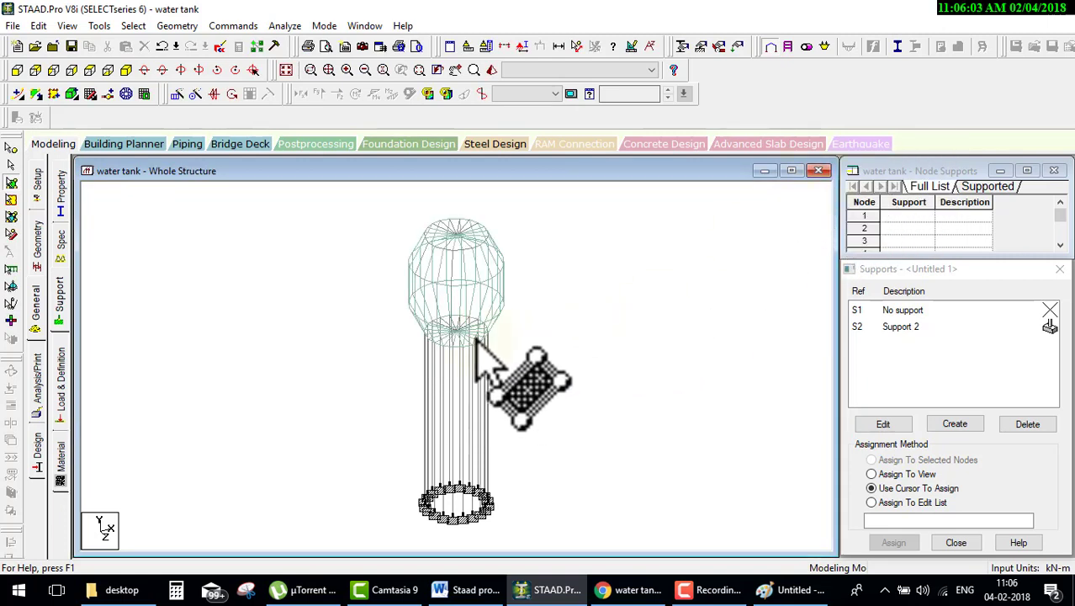
In front view, delete the 20 beams at the tank's lower ring.
{"action": "left_click", "coordinate": [17, 70]}
{"action": "scroll", "coordinate": [473, 307], "scroll_direction": "down", "scroll_amount": 1}
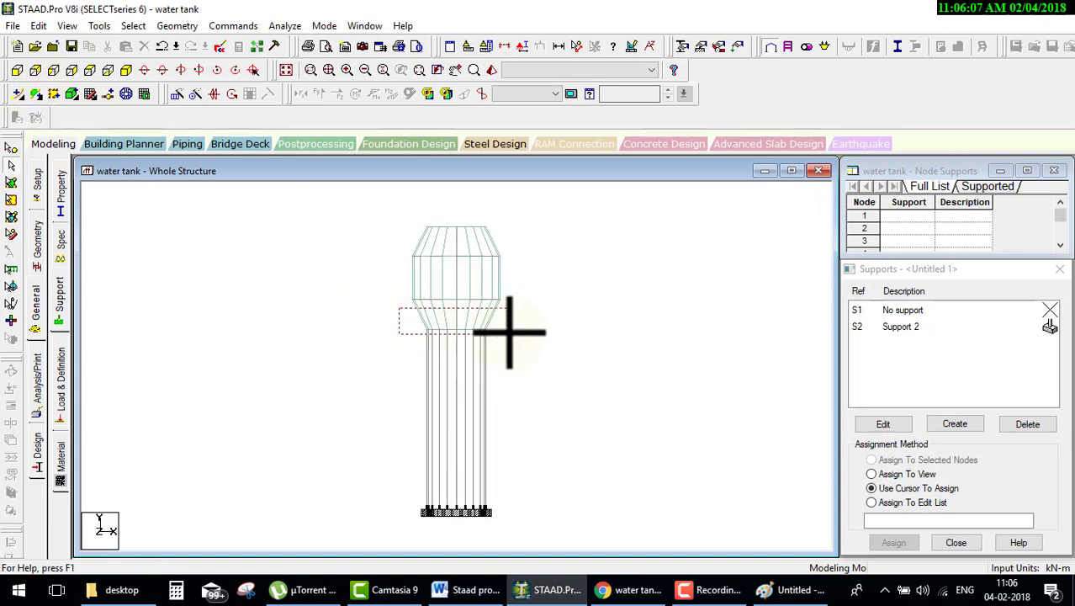
{"action": "left_click_drag", "start_coordinate": [544, 318], "coordinate": [547, 323]}
{"action": "key", "text": "Delete"}
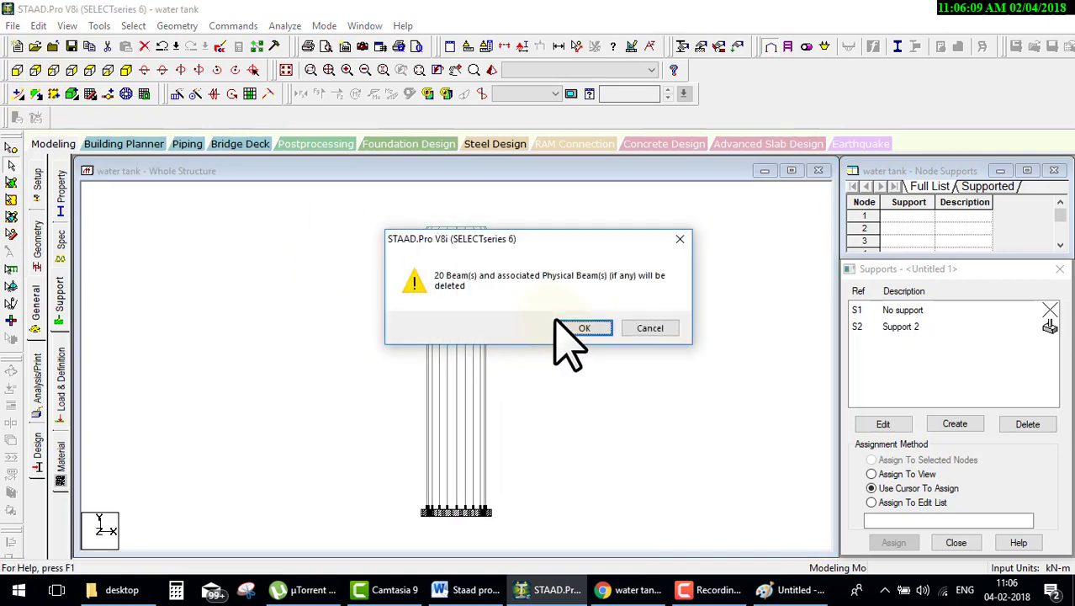
{"action": "left_click", "coordinate": [568, 324]}
Delete the vertical members inside the tank and the members at its top.
{"action": "left_click_drag", "start_coordinate": [537, 280], "coordinate": [537, 282]}
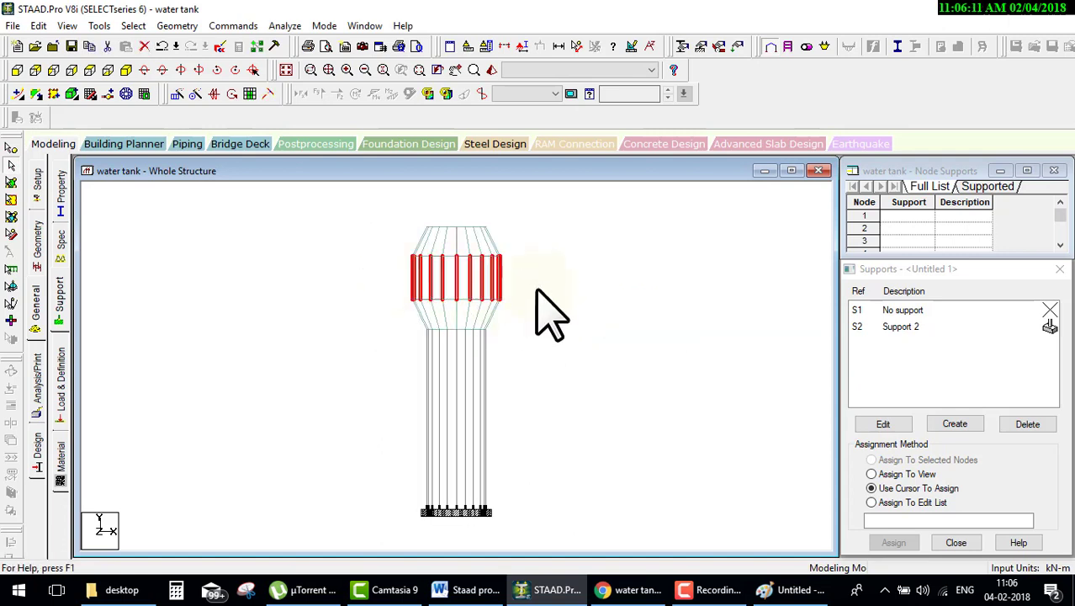
{"action": "key", "text": "Delete"}
{"action": "key", "text": "Return"}
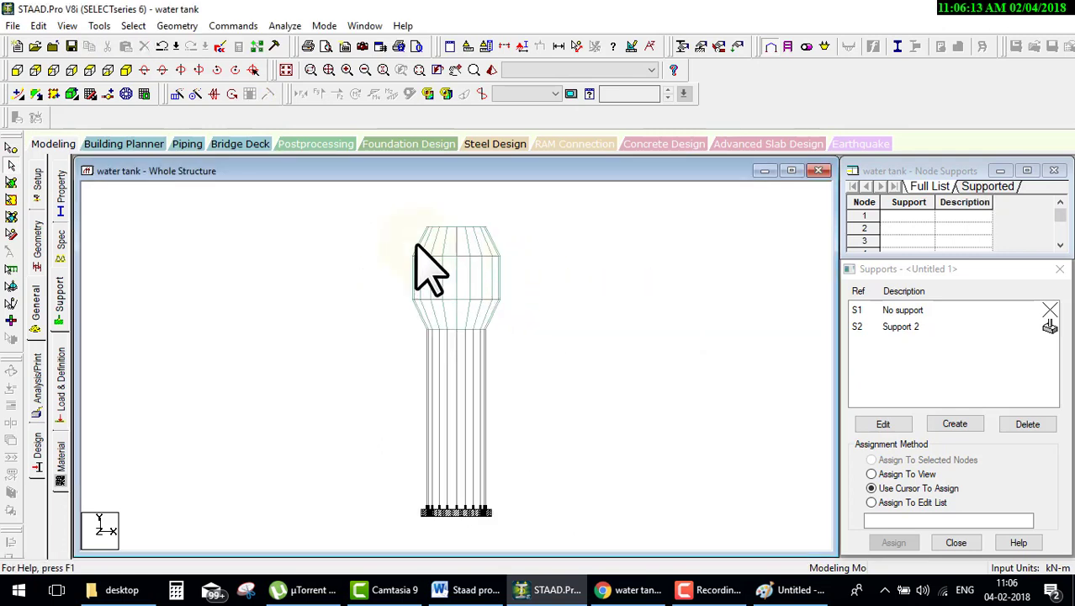
{"action": "left_click_drag", "start_coordinate": [515, 245], "coordinate": [516, 246]}
{"action": "key", "text": "Delete"}
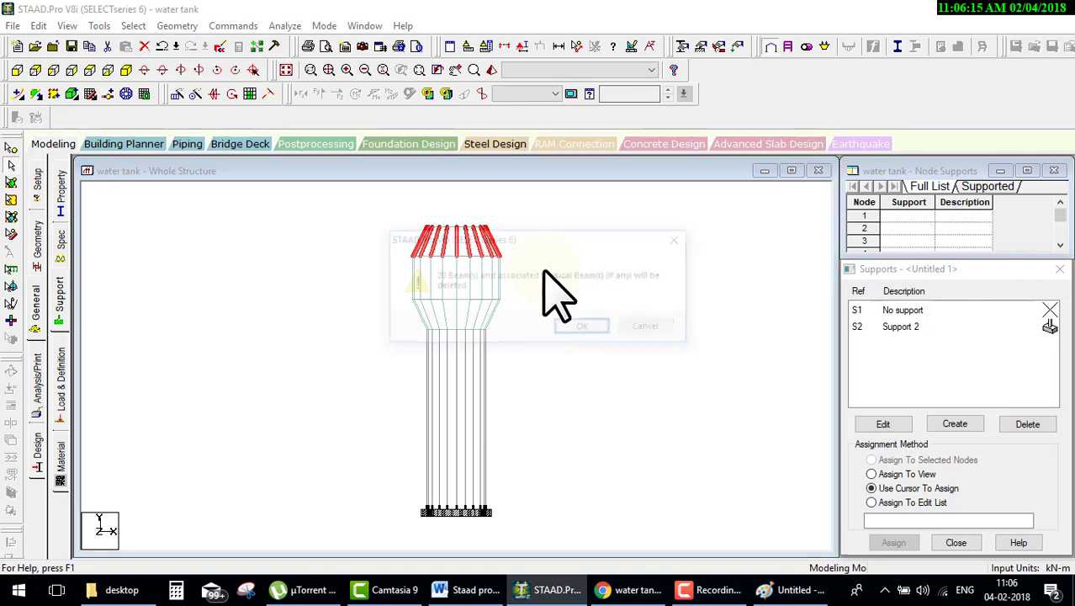
{"action": "key", "text": "Return"}
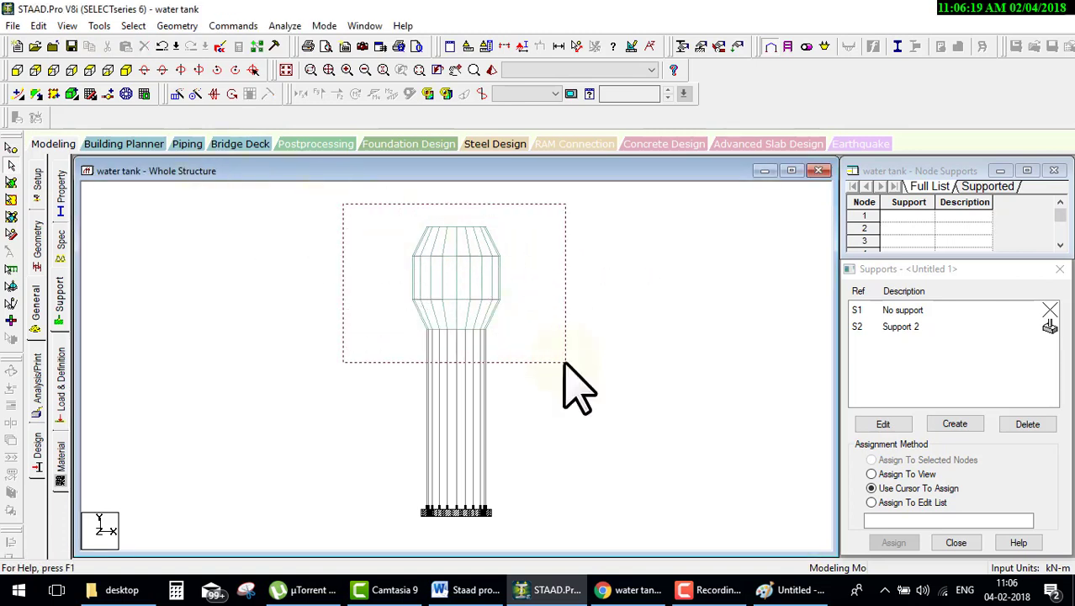
Isolate the tank members in a new view and look at them from above.
{"action": "left_click_drag", "start_coordinate": [345, 203], "coordinate": [566, 370]}
{"action": "right_click", "coordinate": [577, 294]}
{"action": "left_click", "coordinate": [648, 424]}
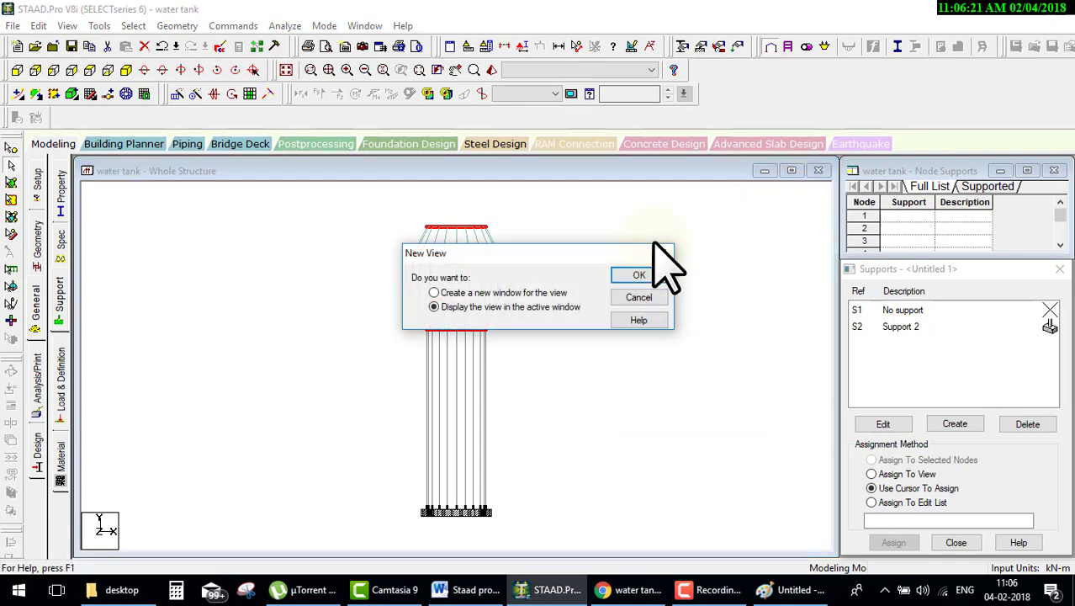
{"action": "left_click", "coordinate": [644, 275]}
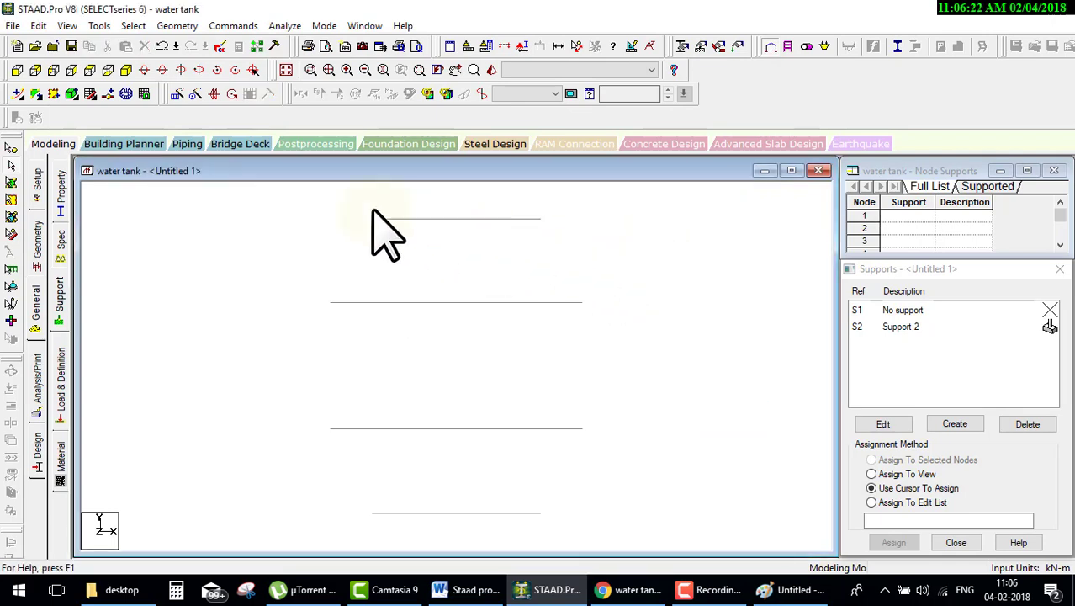
{"action": "left_click", "coordinate": [96, 66]}
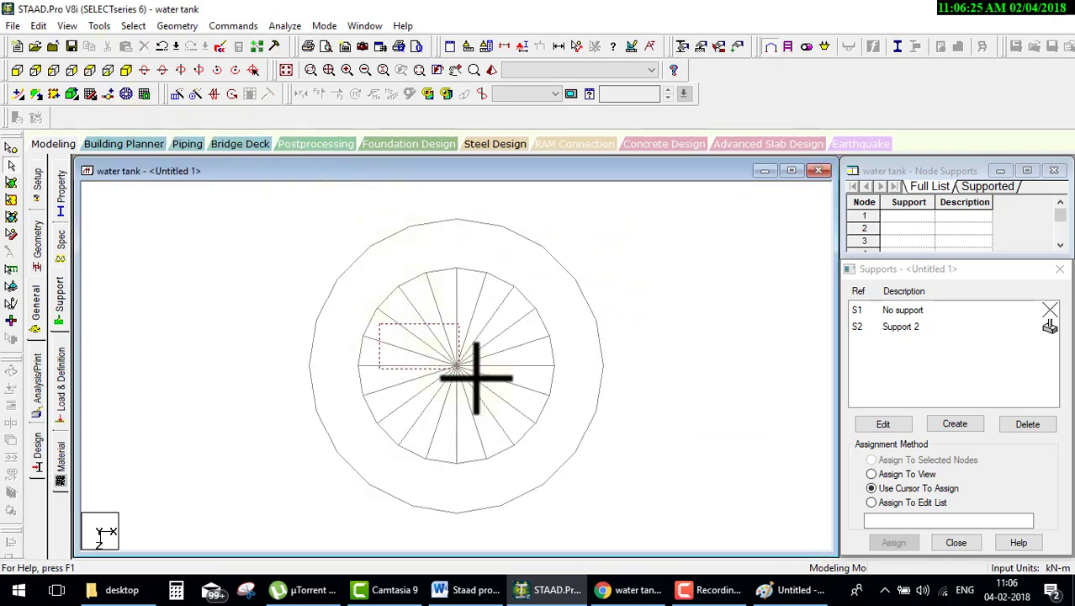
Delete the inner radial spoke beams, including the remaining stray spokes.
{"action": "left_click_drag", "start_coordinate": [476, 378], "coordinate": [545, 448]}
{"action": "key", "text": "Delete"}
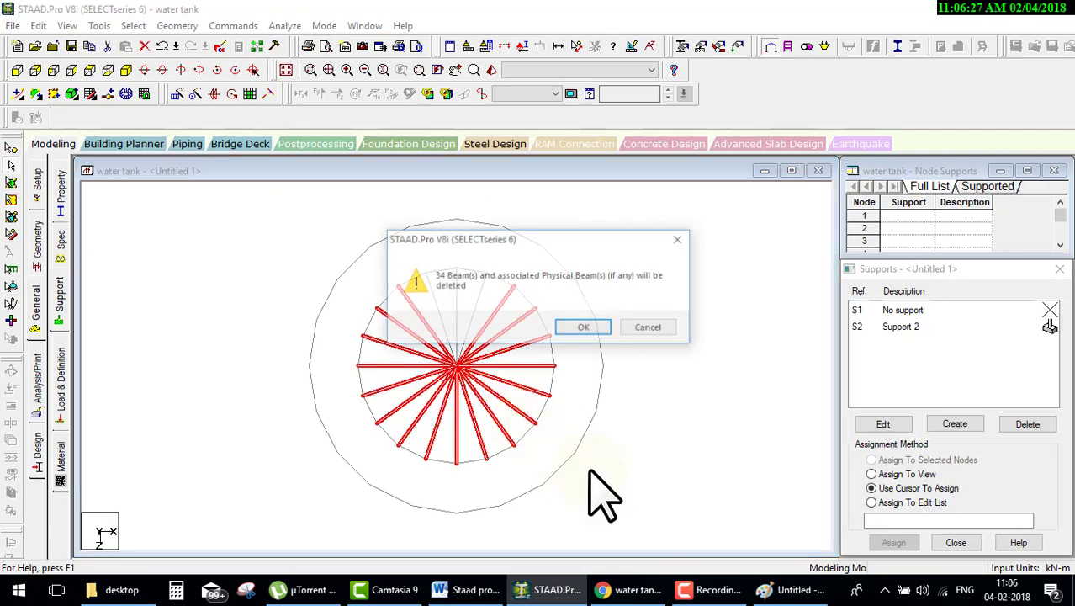
{"action": "key", "text": "Return"}
{"action": "right_click", "coordinate": [505, 345]}
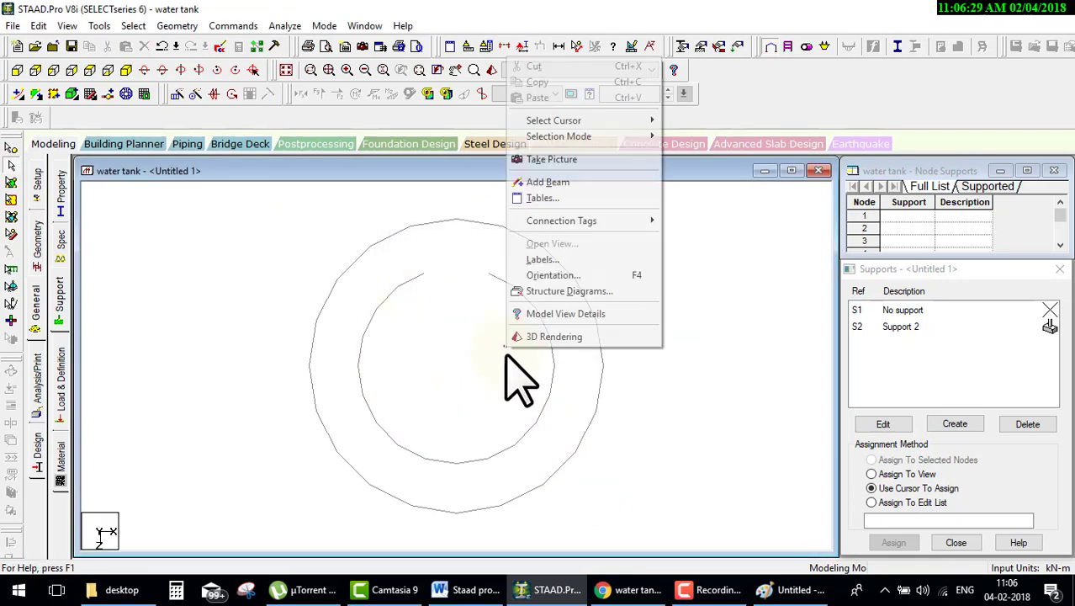
{"action": "left_click", "coordinate": [653, 362]}
{"action": "key", "text": "ctrl+z"}
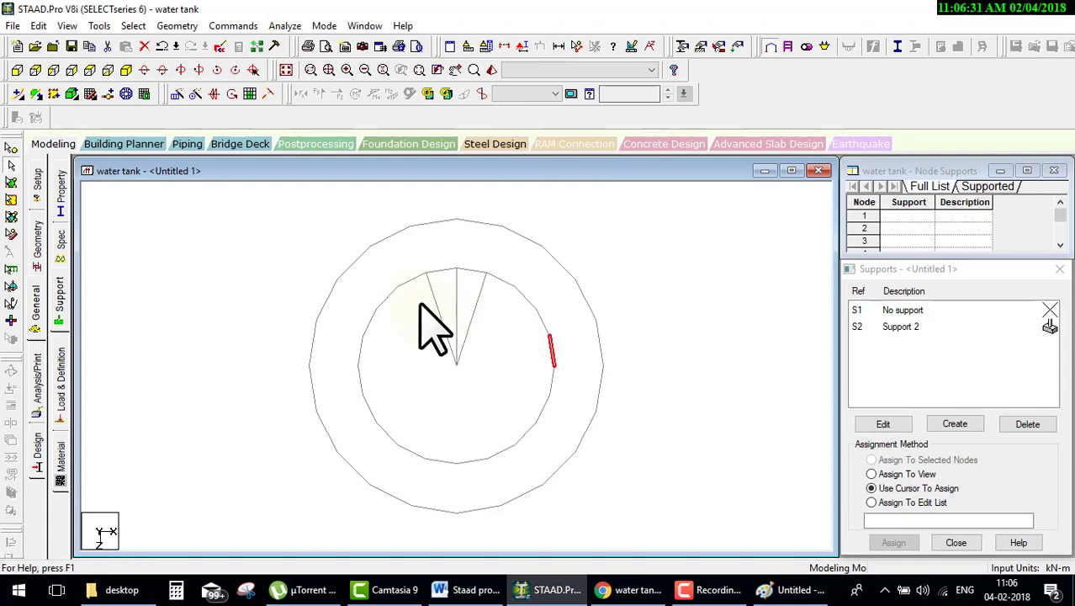
{"action": "key", "text": "Delete"}
{"action": "key", "text": "Return"}
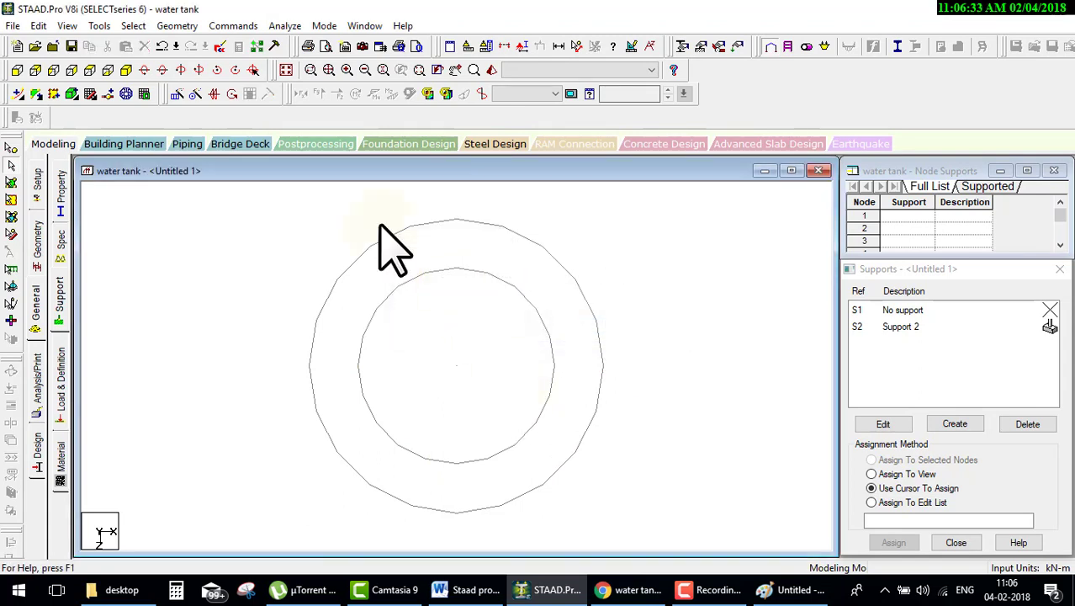
{"action": "left_click", "coordinate": [286, 70]}
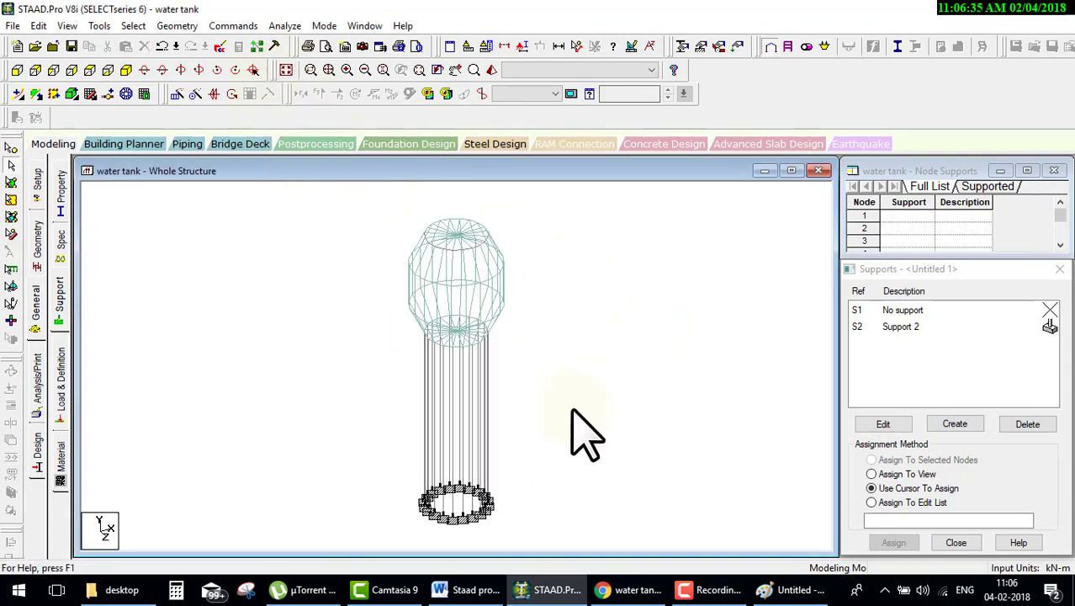
Define a Cir 0.35 section and a Rect 0.30x0.40 section.
{"action": "left_click", "coordinate": [61, 192]}
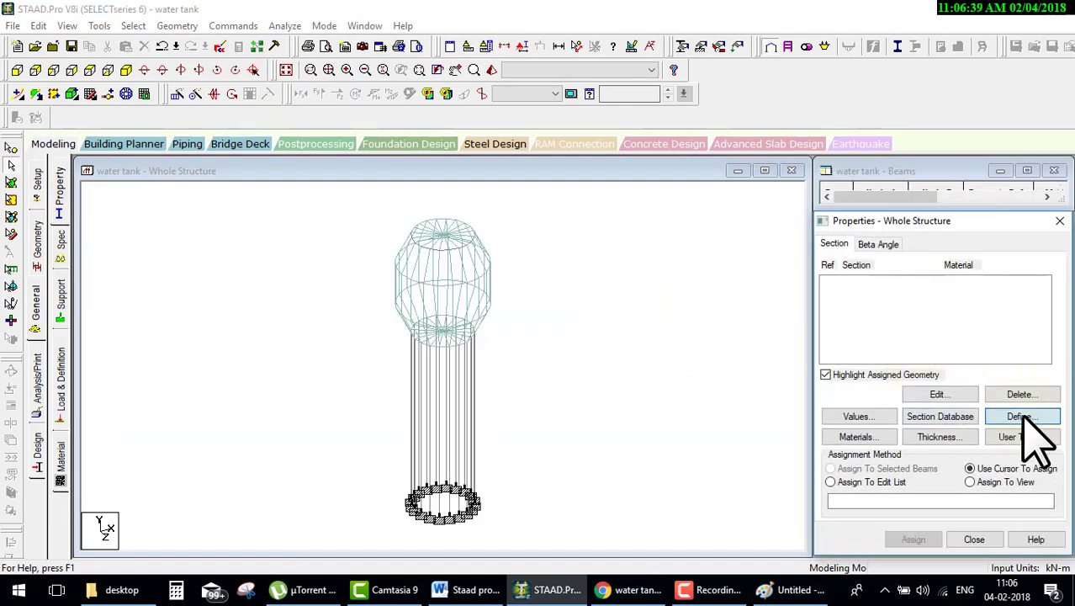
{"action": "left_click", "coordinate": [1022, 417]}
{"action": "type", "text": "0.35"}
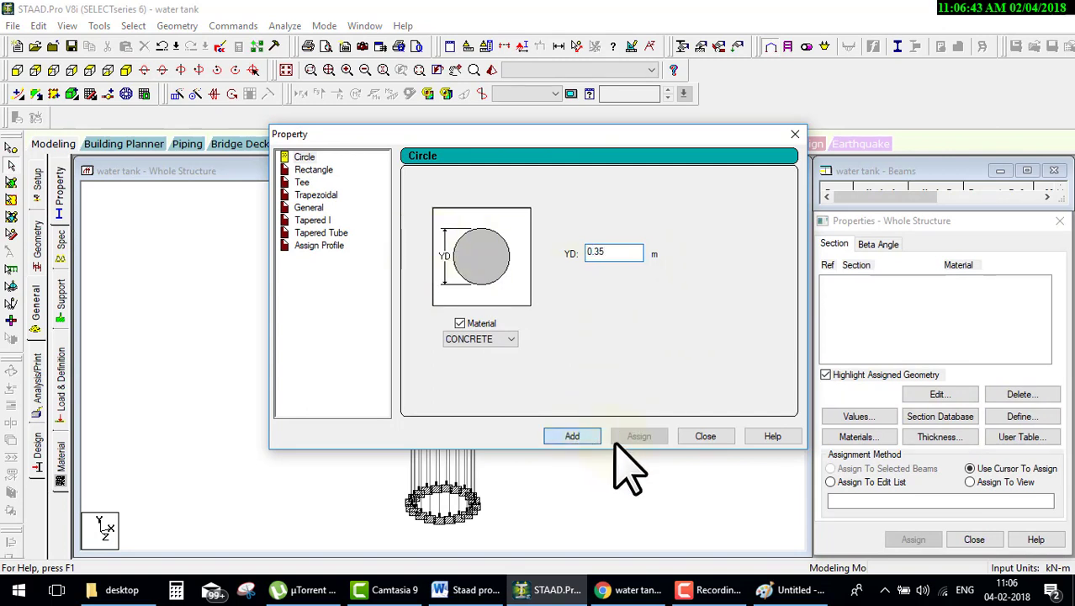
{"action": "left_click", "coordinate": [315, 170]}
{"action": "type", "text": "0.4"}
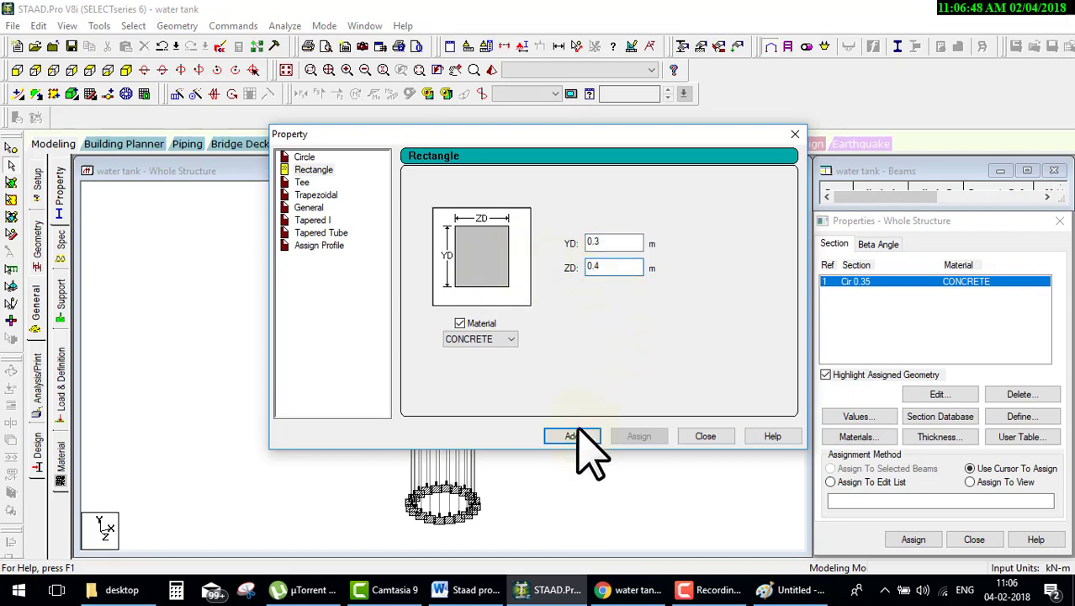
{"action": "left_click", "coordinate": [573, 436]}
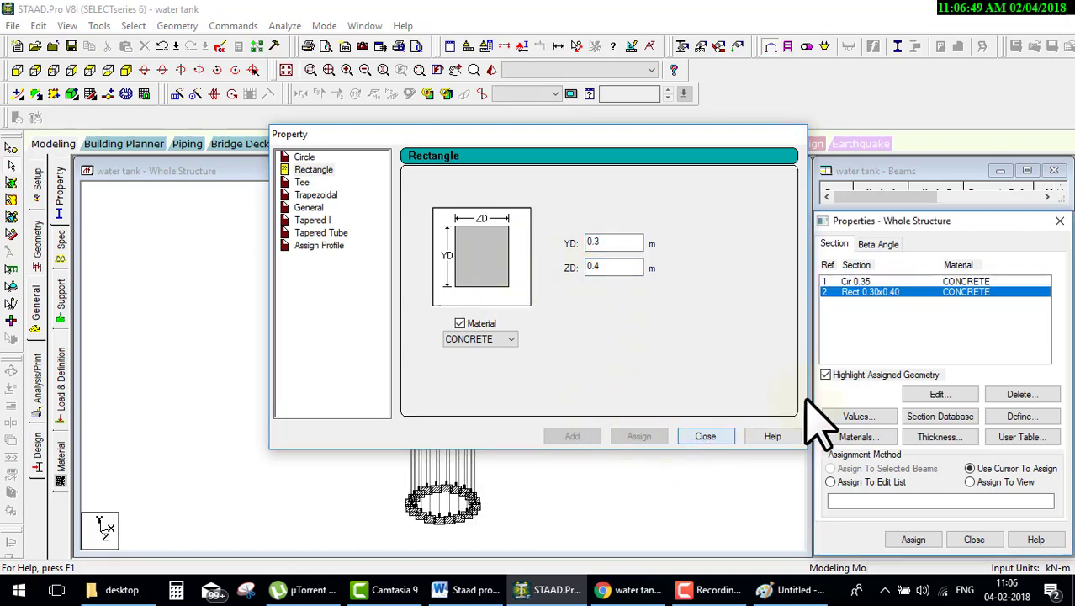
{"action": "left_click", "coordinate": [704, 436]}
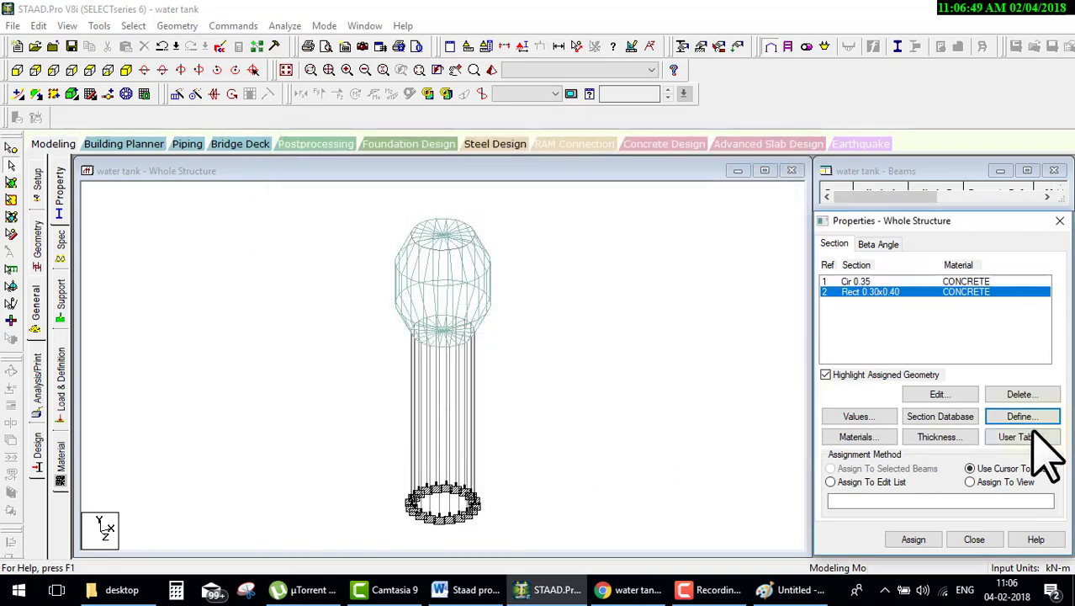
Add a 0.2 m plate thickness property.
{"action": "left_click", "coordinate": [947, 441]}
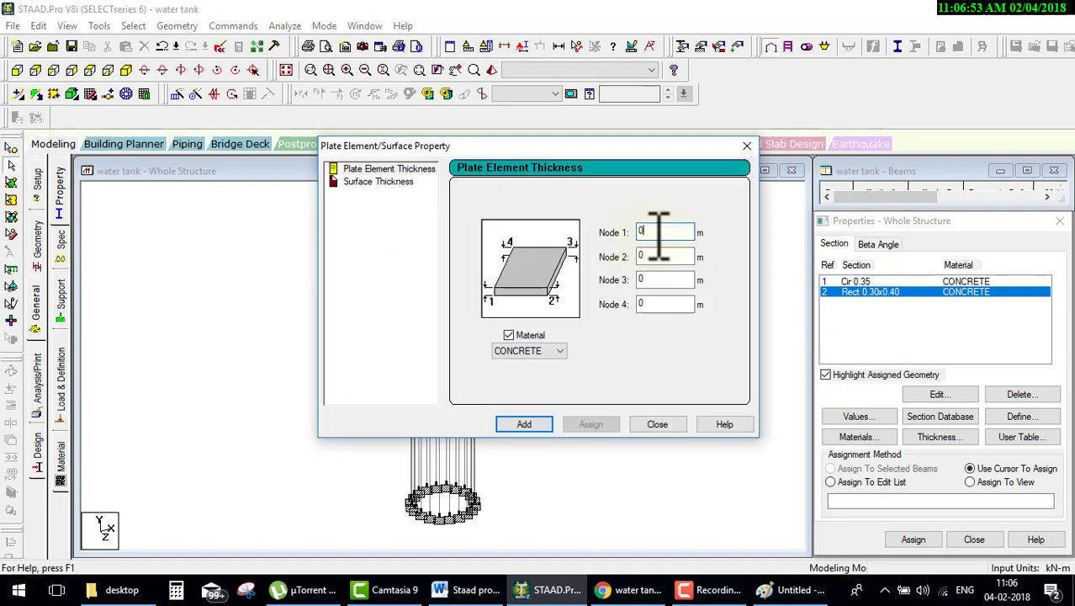
{"action": "left_click", "coordinate": [547, 426]}
{"action": "left_click", "coordinate": [657, 424]}
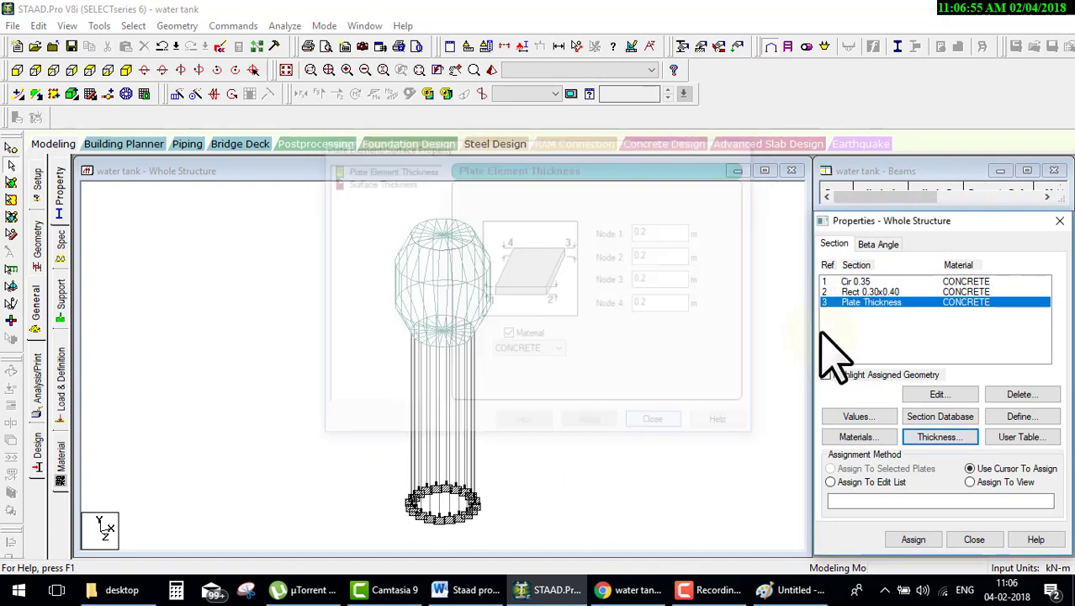
{"action": "left_click", "coordinate": [850, 282]}
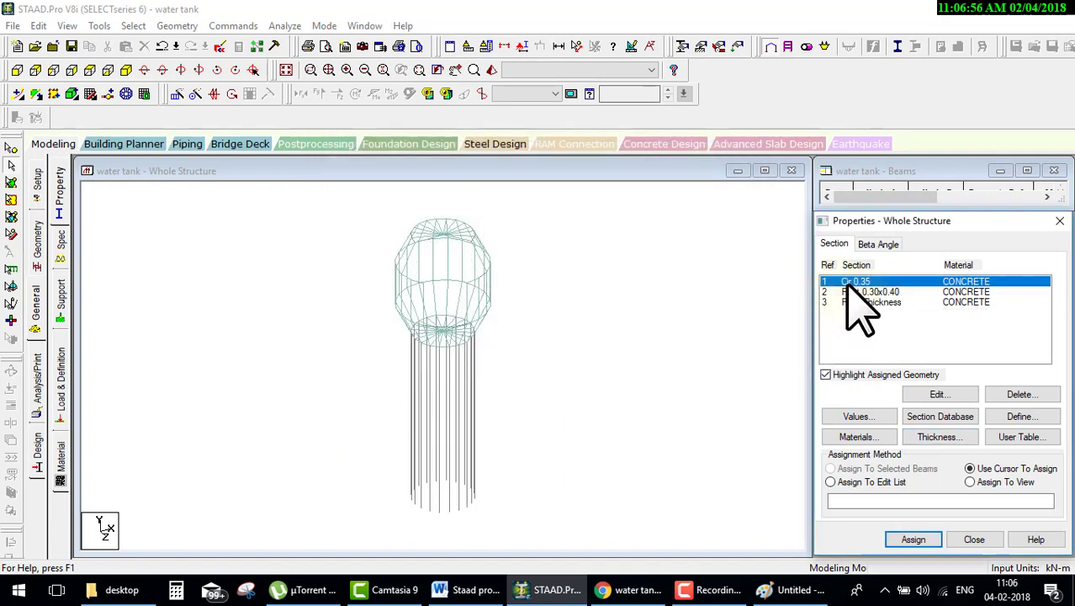
Assign Cir 0.35 to the columns and Rect 0.30x0.40 to the ring beams.
{"action": "left_click", "coordinate": [19, 70]}
{"action": "left_click_drag", "start_coordinate": [356, 363], "coordinate": [572, 559]}
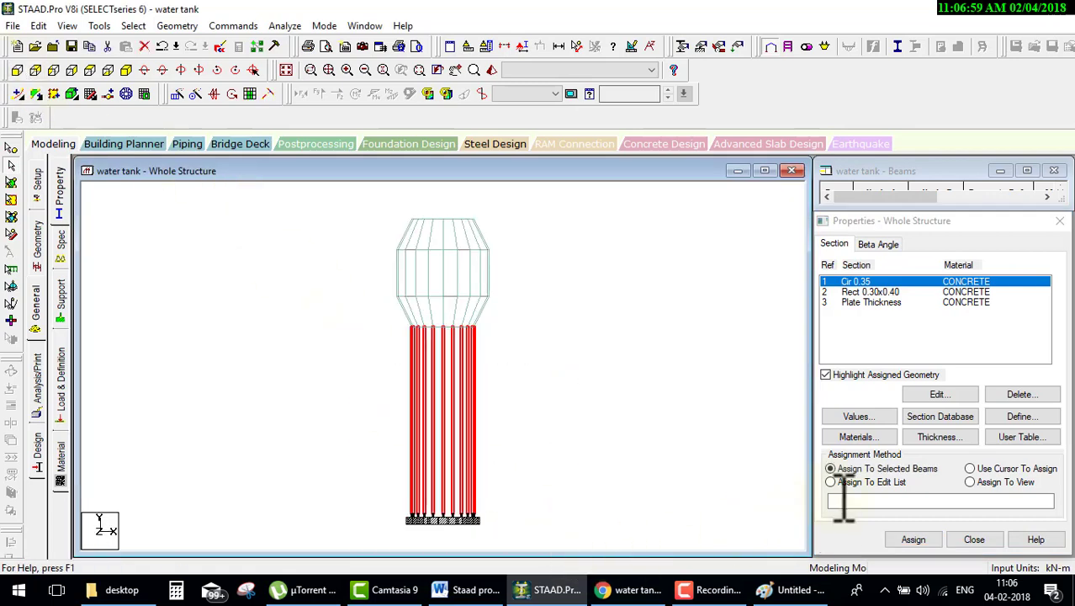
{"action": "left_click", "coordinate": [914, 540]}
{"action": "left_click", "coordinate": [966, 426]}
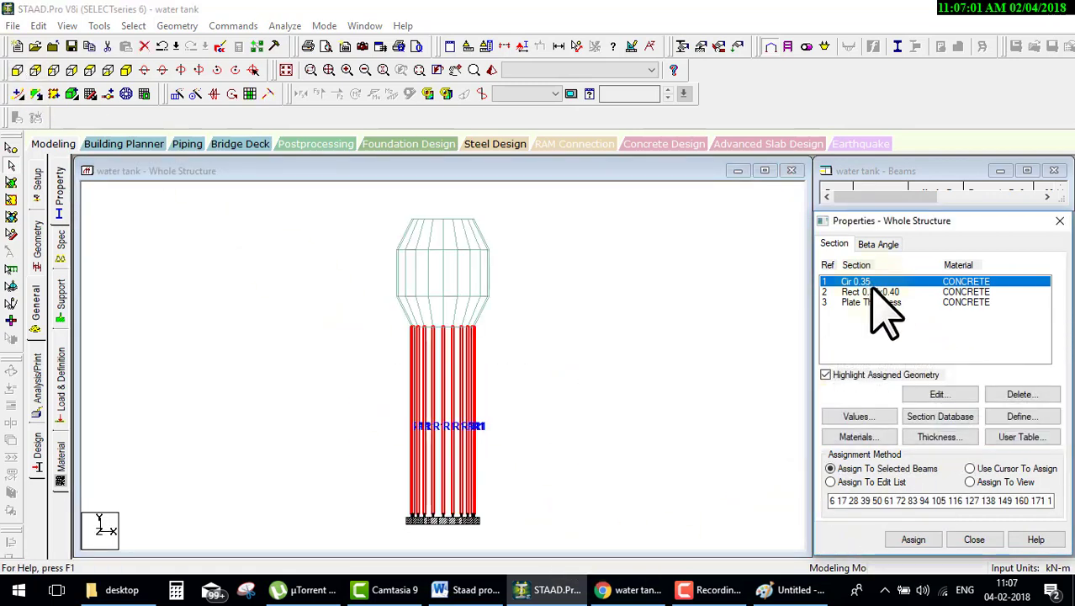
{"action": "left_click", "coordinate": [871, 291]}
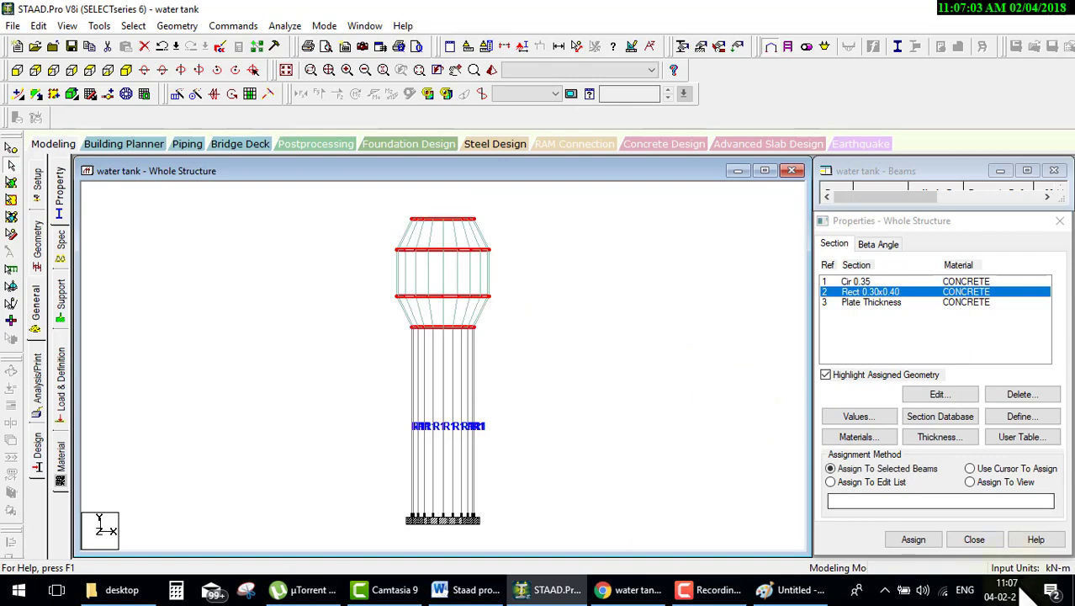
{"action": "left_click", "coordinate": [914, 539]}
{"action": "left_click", "coordinate": [959, 426]}
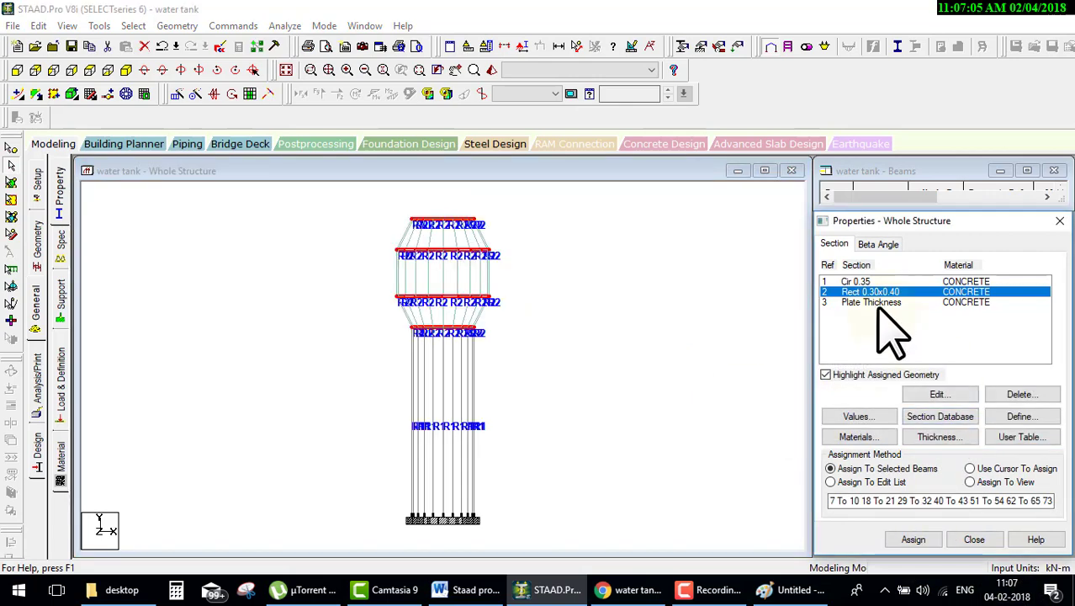
Assign the plate thickness to all plates in view.
{"action": "left_click", "coordinate": [875, 302]}
{"action": "left_click", "coordinate": [971, 482]}
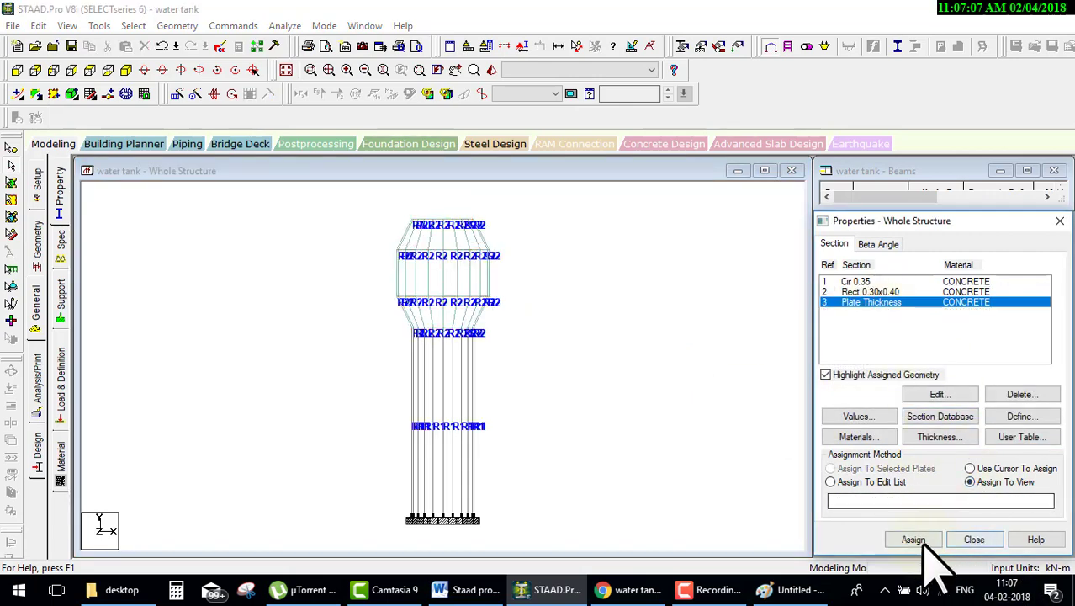
{"action": "left_click", "coordinate": [914, 540]}
{"action": "left_click", "coordinate": [959, 425]}
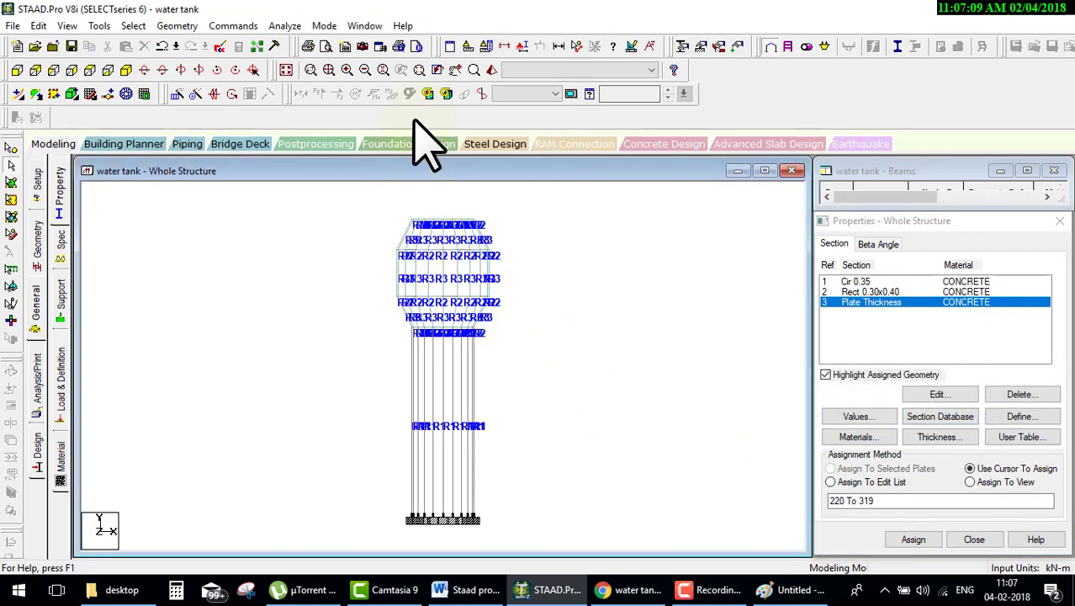
Check the assigned properties in a rotated 3D rendered view.
{"action": "left_click", "coordinate": [493, 70]}
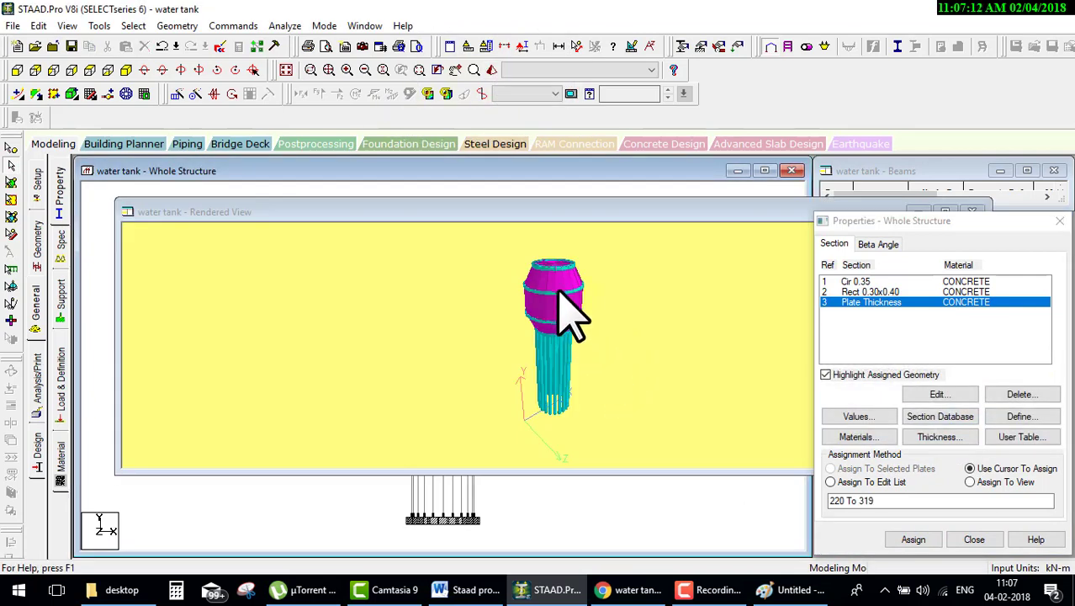
{"action": "mouse_move", "coordinate": [566, 316]}
{"action": "left_mouse_down"}
{"action": "mouse_move", "coordinate": [581, 384]}
{"action": "mouse_move", "coordinate": [612, 269]}
{"action": "mouse_move", "coordinate": [516, 372]}
{"action": "left_mouse_up"}
{"action": "left_click_drag", "start_coordinate": [746, 214], "coordinate": [437, 202]}
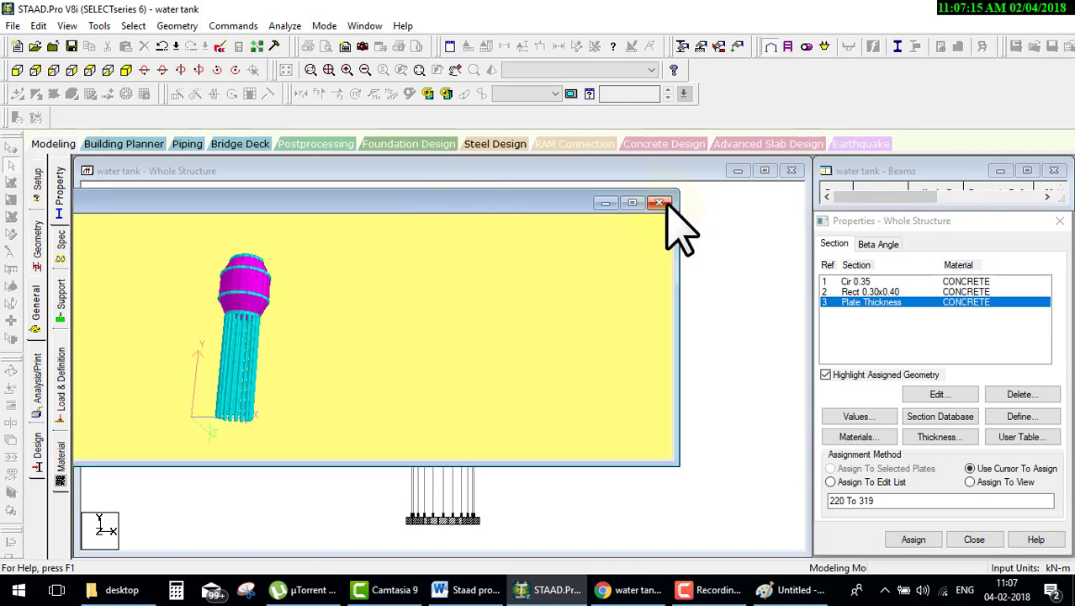
{"action": "left_click", "coordinate": [660, 204]}
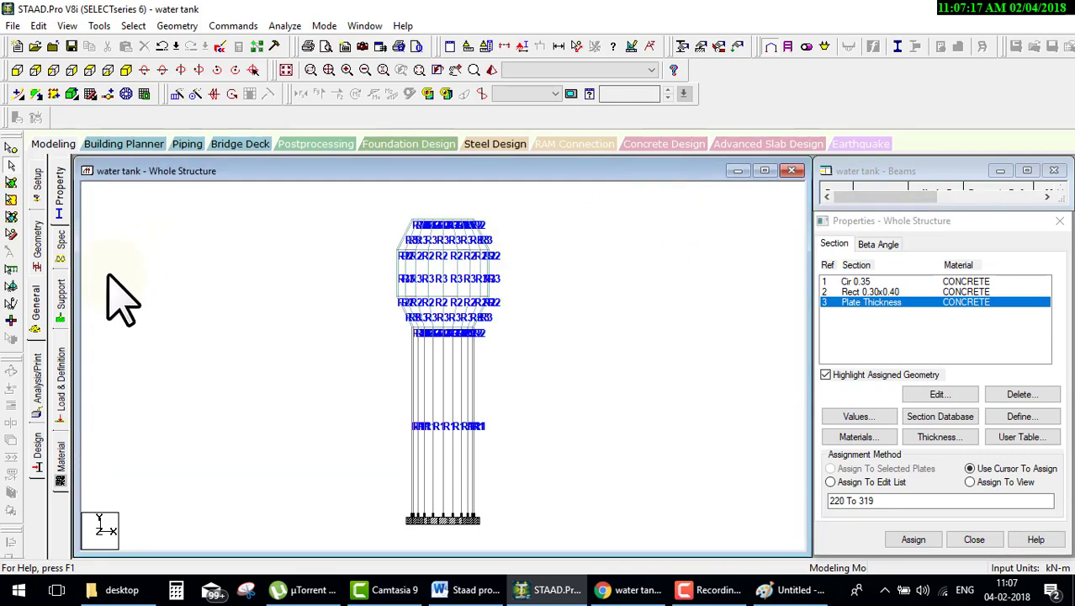
{"action": "left_click", "coordinate": [62, 371]}
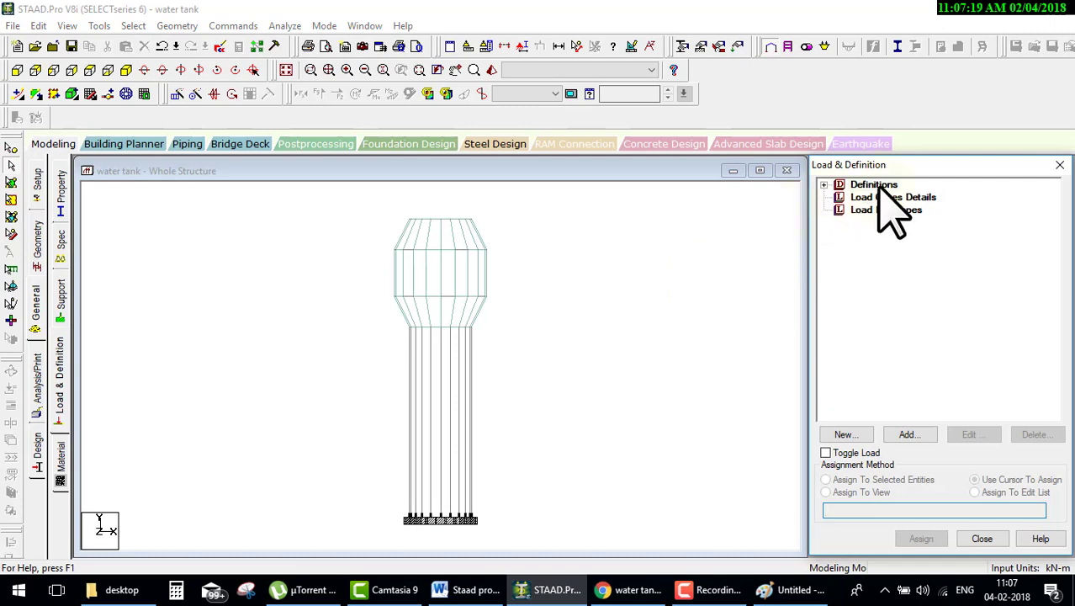
{"action": "left_click", "coordinate": [884, 197]}
{"action": "left_click", "coordinate": [909, 434]}
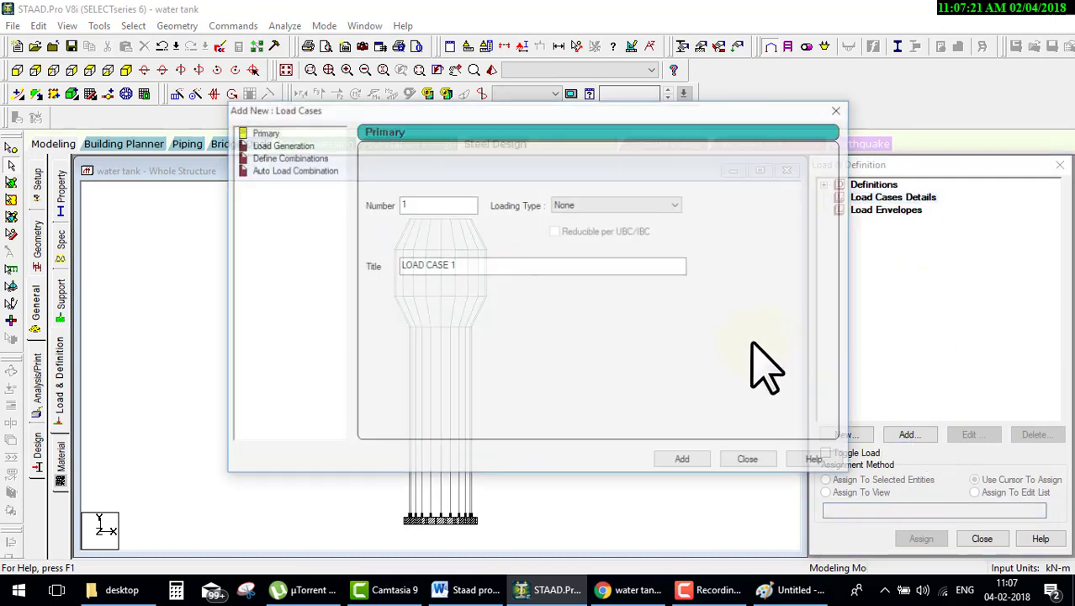
{"action": "left_click", "coordinate": [580, 206]}
{"action": "left_click", "coordinate": [564, 218]}
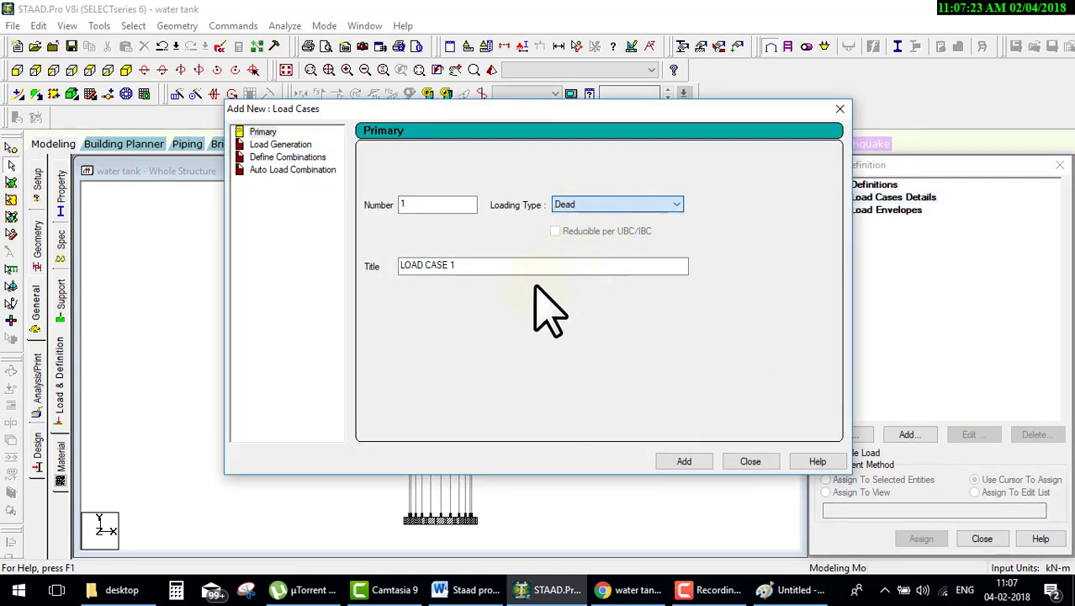
{"action": "left_click_drag", "start_coordinate": [476, 266], "coordinate": [184, 255]}
{"action": "type", "text": "dead"}
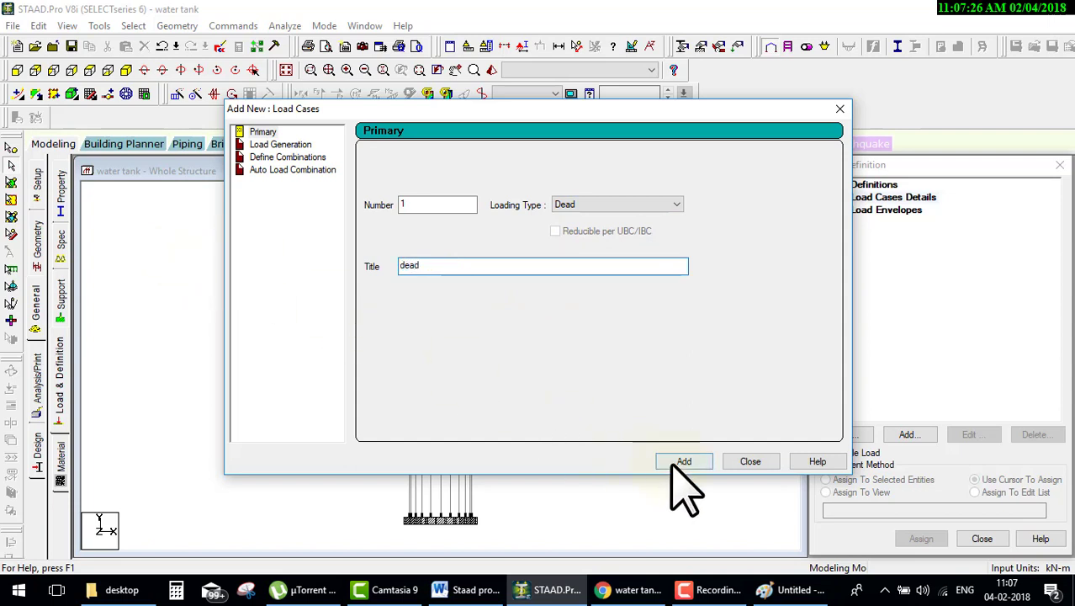
{"action": "left_click", "coordinate": [673, 462]}
{"action": "left_click", "coordinate": [589, 206]}
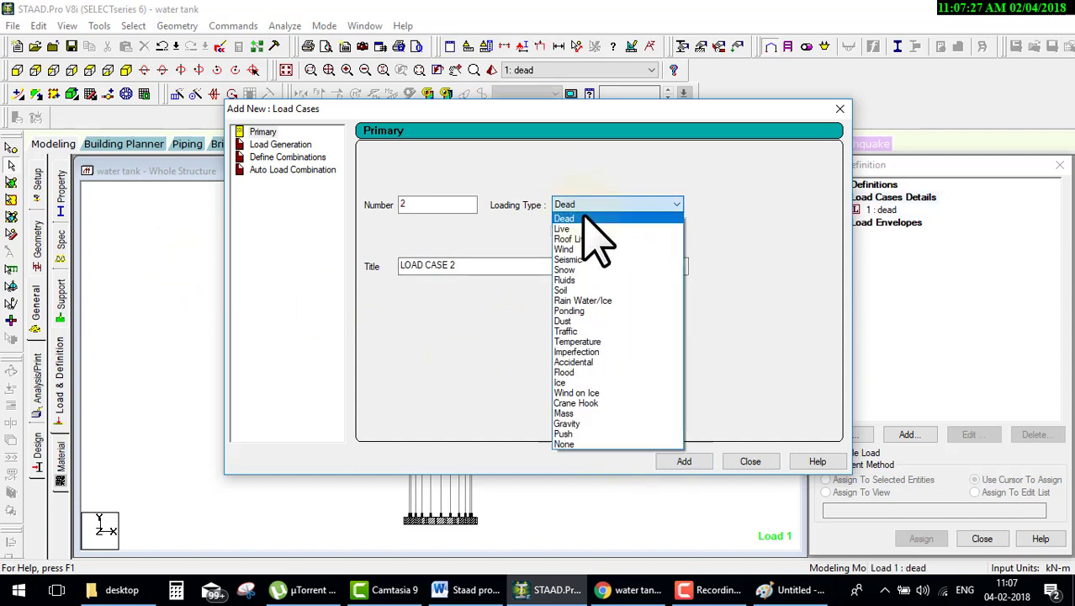
{"action": "left_click", "coordinate": [566, 231]}
{"action": "left_click", "coordinate": [567, 260]}
{"action": "type", "text": "live"}
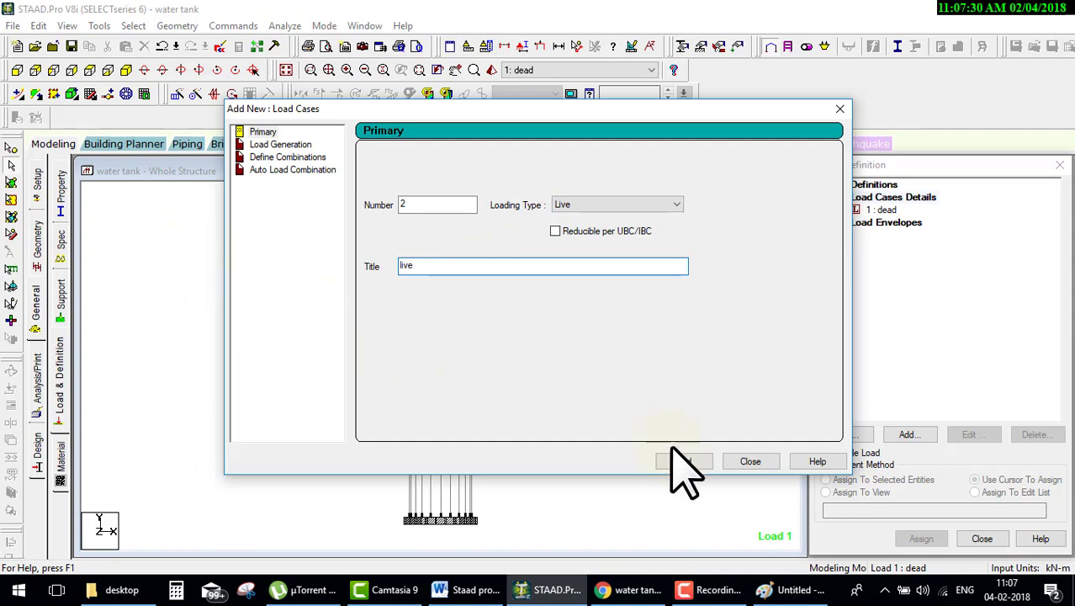
{"action": "left_click", "coordinate": [677, 461]}
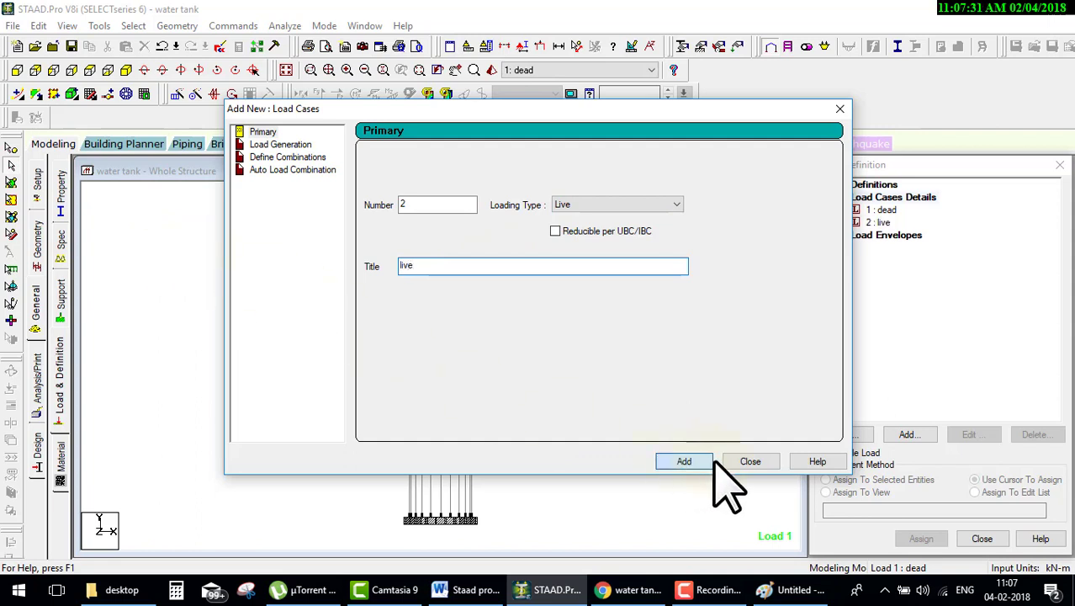
{"action": "left_click", "coordinate": [751, 461]}
{"action": "left_click", "coordinate": [892, 211]}
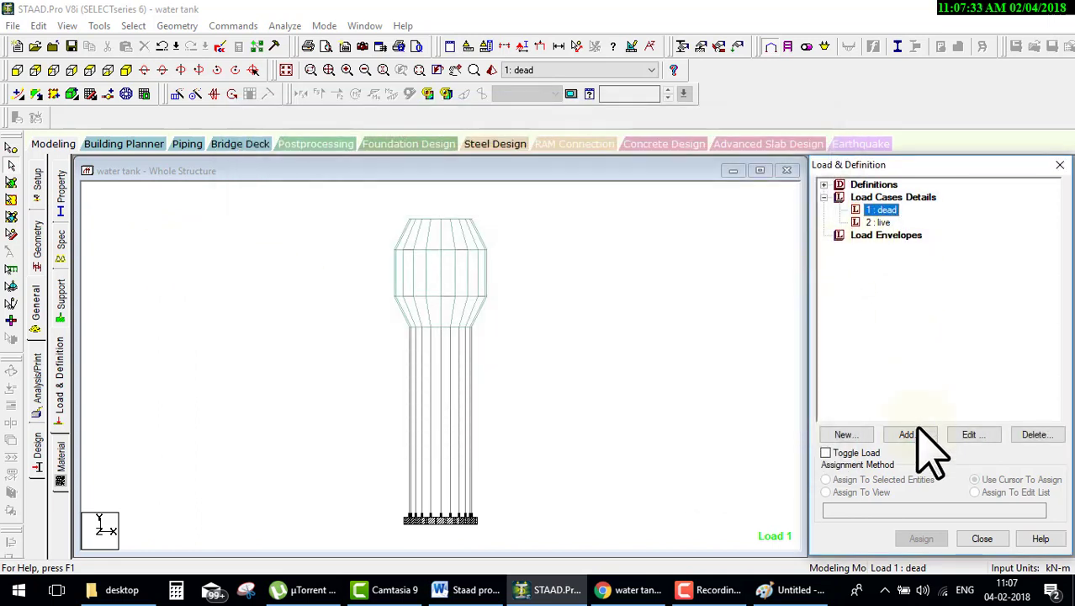
{"action": "left_click", "coordinate": [919, 432]}
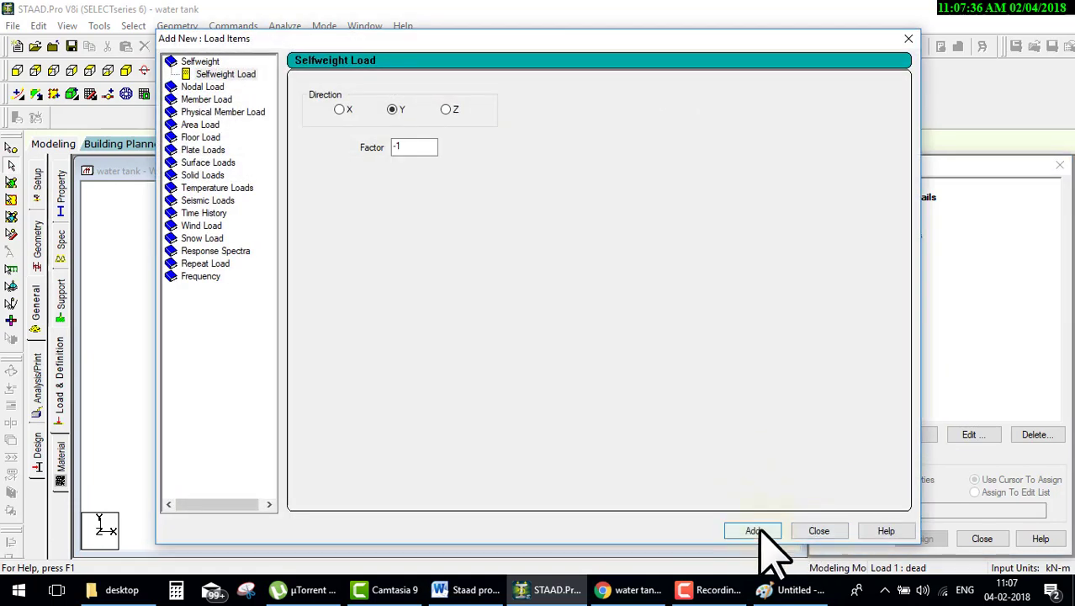
Add a selfweight Y -1 load to the dead case and assign it to the whole view.
{"action": "left_click", "coordinate": [753, 530]}
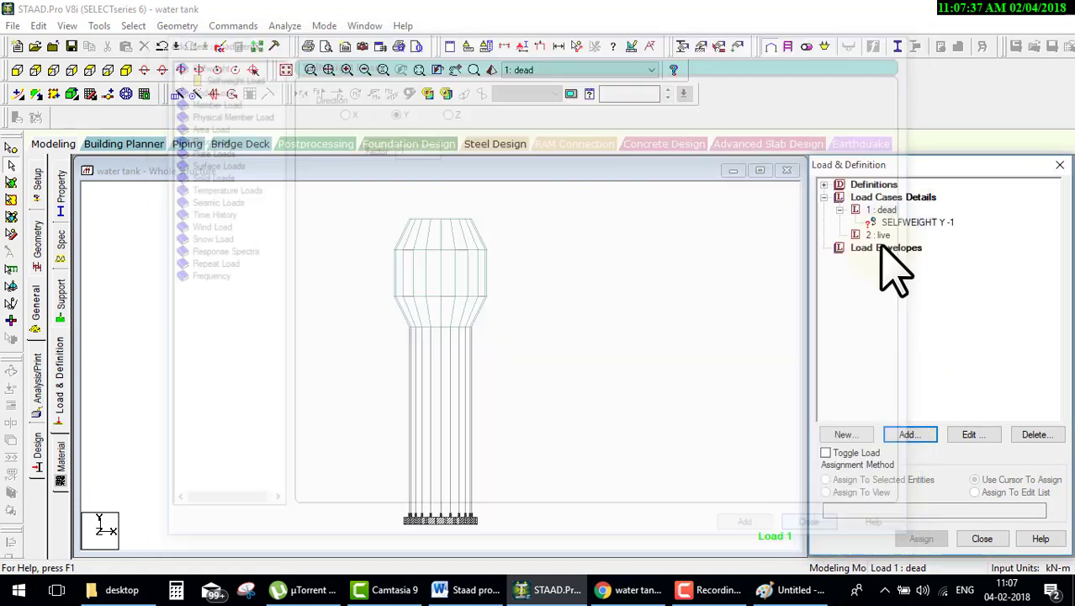
{"action": "left_click", "coordinate": [904, 223]}
{"action": "left_click", "coordinate": [909, 537]}
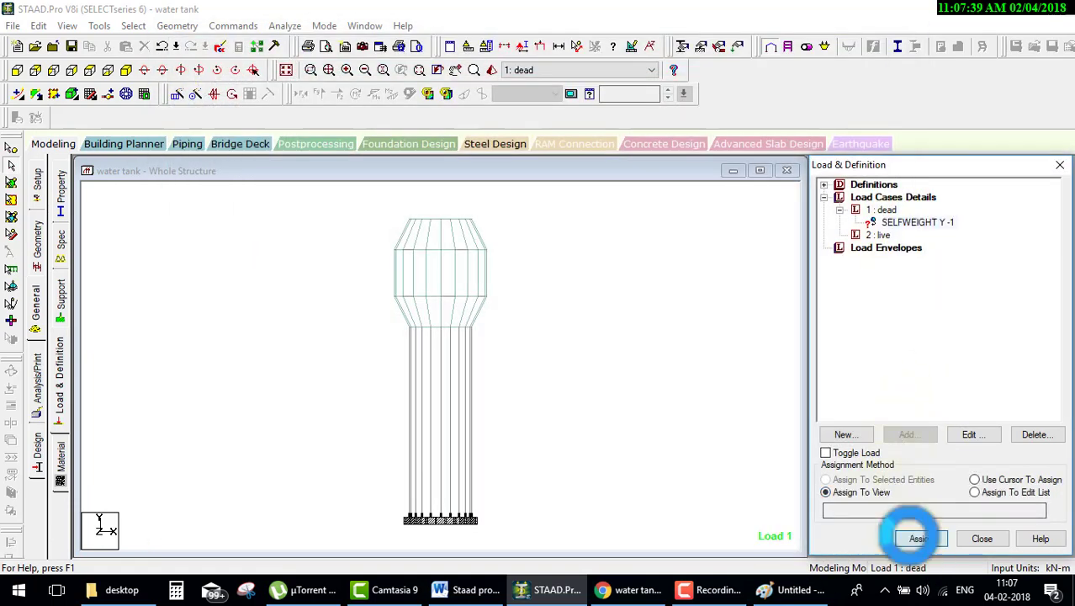
{"action": "left_click", "coordinate": [963, 395]}
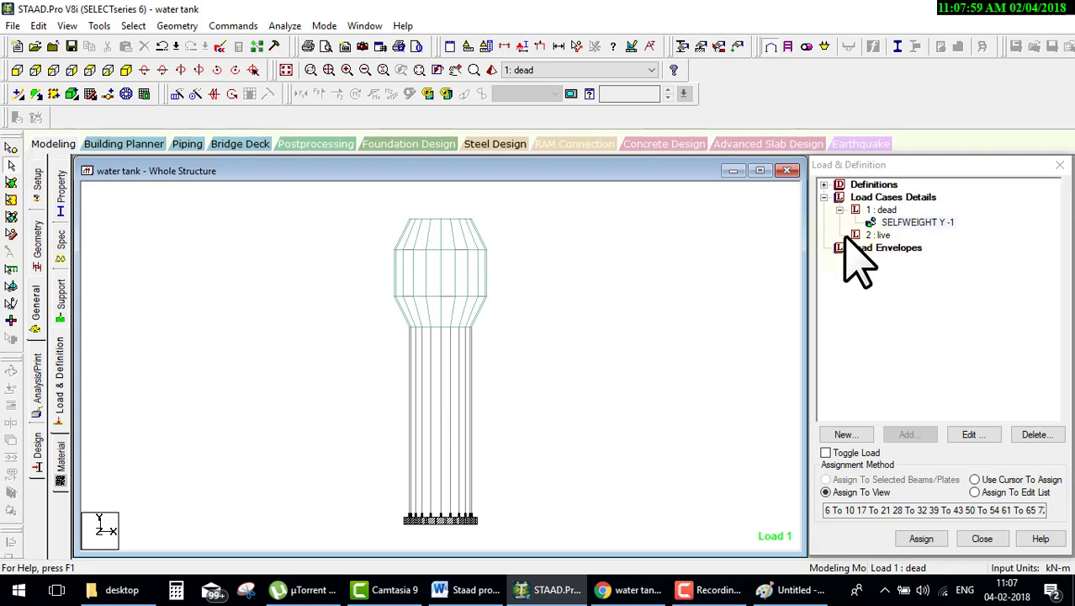
{"action": "left_click", "coordinate": [877, 235]}
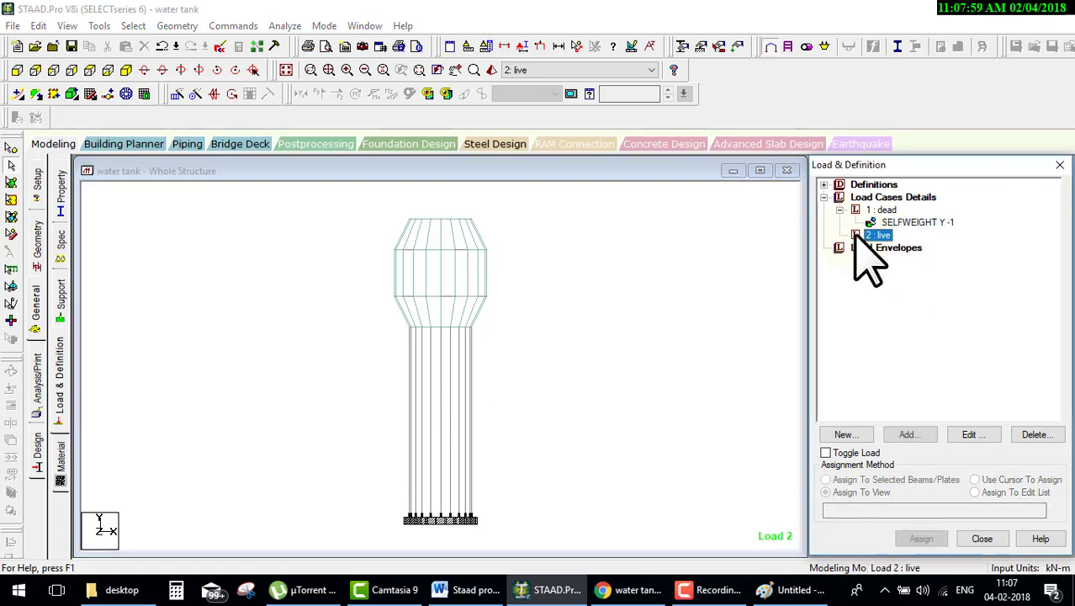
Isolate the tank plates in a new view and select the bottom plates.
{"action": "left_click", "coordinate": [11, 183]}
{"action": "left_click_drag", "start_coordinate": [336, 204], "coordinate": [533, 325]}
{"action": "right_click", "coordinate": [598, 265]}
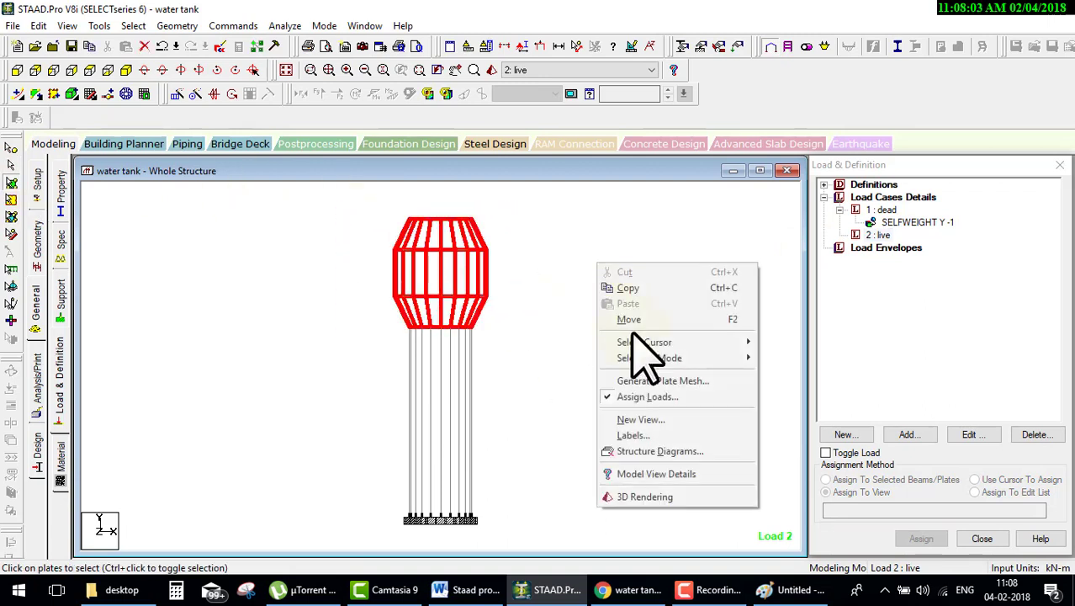
{"action": "left_click", "coordinate": [665, 419]}
{"action": "left_click", "coordinate": [646, 274]}
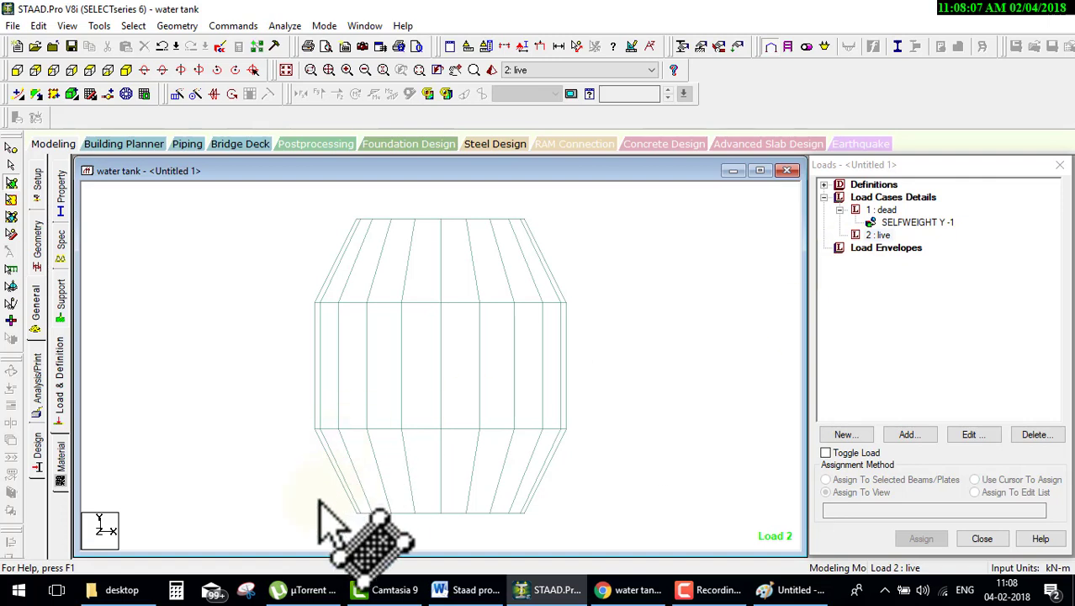
{"action": "left_click_drag", "start_coordinate": [318, 500], "coordinate": [522, 538]}
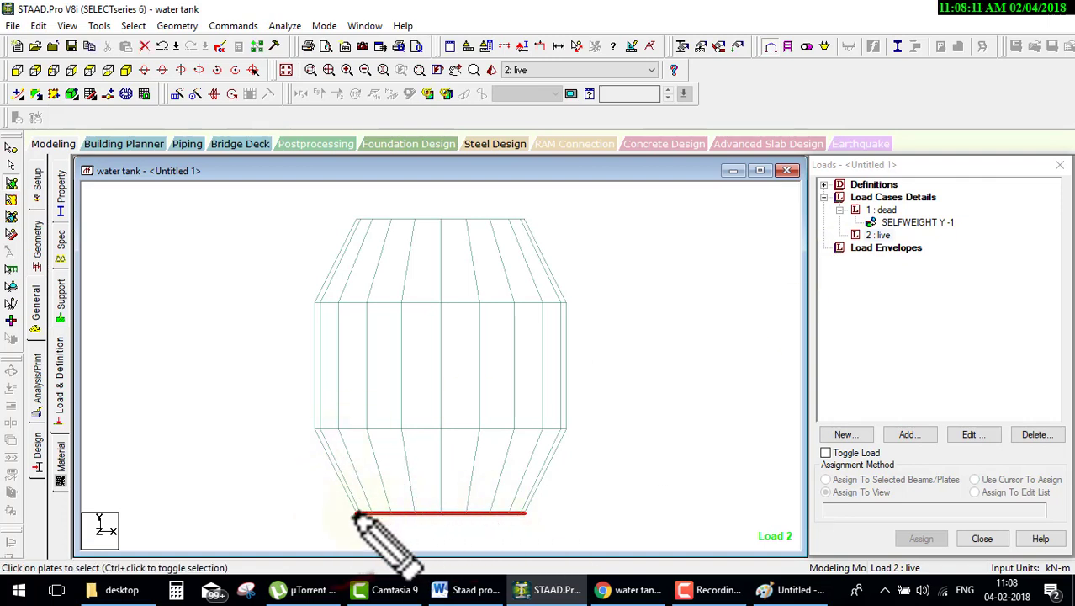
Sketch the tank bottom, water level line and a row of downward pressure arrows.
{"action": "left_click_drag", "start_coordinate": [357, 510], "coordinate": [528, 508]}
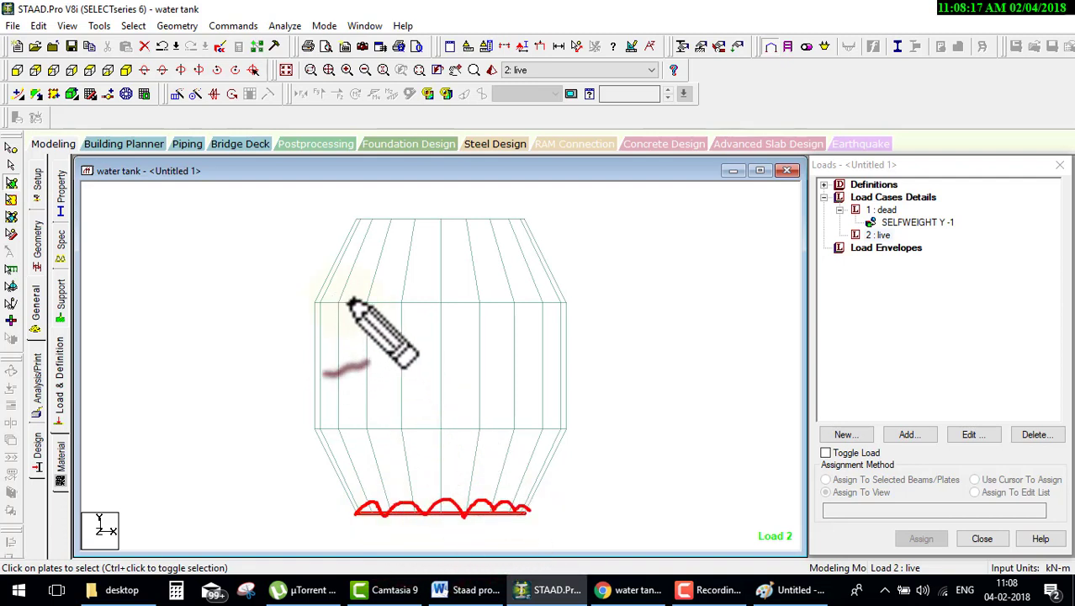
{"action": "left_click_drag", "start_coordinate": [334, 263], "coordinate": [542, 257]}
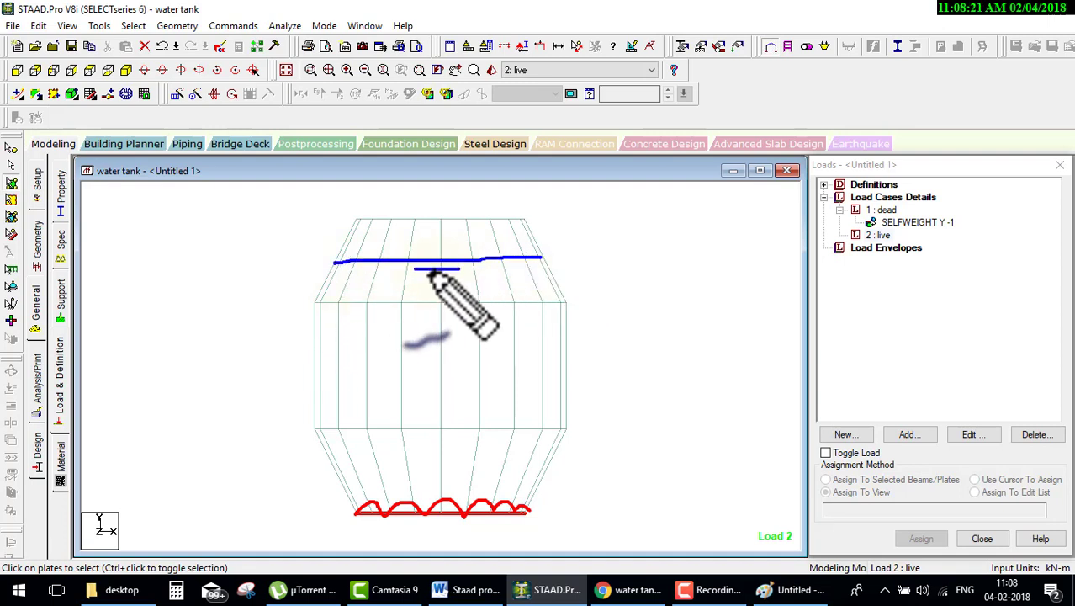
{"action": "mouse_move", "coordinate": [435, 269]}
{"action": "left_mouse_down"}
{"action": "mouse_move", "coordinate": [414, 269]}
{"action": "mouse_move", "coordinate": [439, 267]}
{"action": "left_mouse_up"}
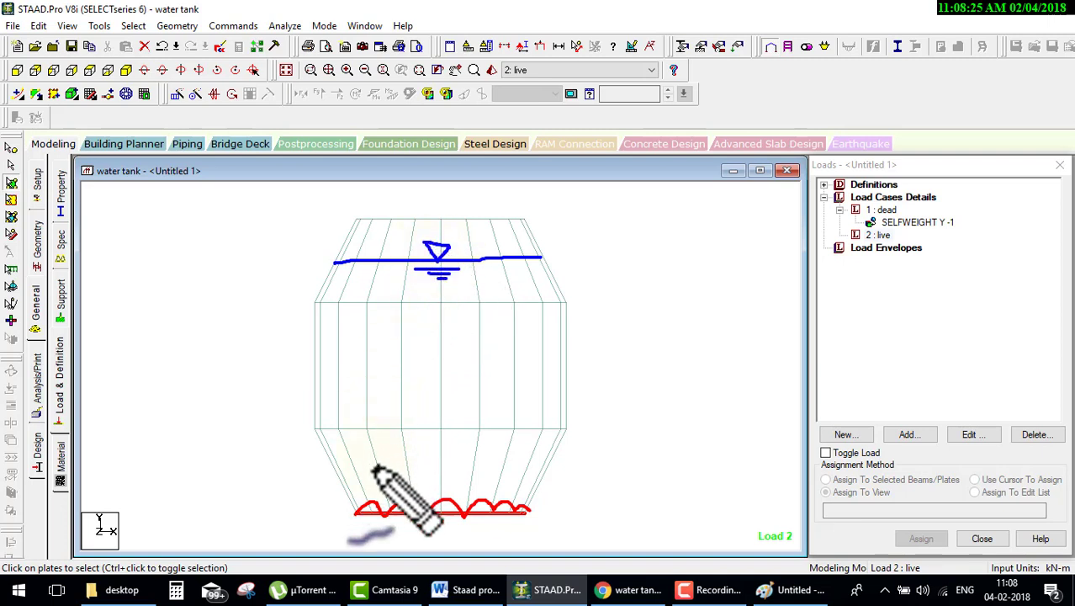
{"action": "mouse_move", "coordinate": [356, 429]}
{"action": "left_mouse_down"}
{"action": "mouse_move", "coordinate": [359, 476]}
{"action": "mouse_move", "coordinate": [374, 458]}
{"action": "mouse_move", "coordinate": [391, 478]}
{"action": "mouse_move", "coordinate": [399, 459]}
{"action": "left_mouse_up"}
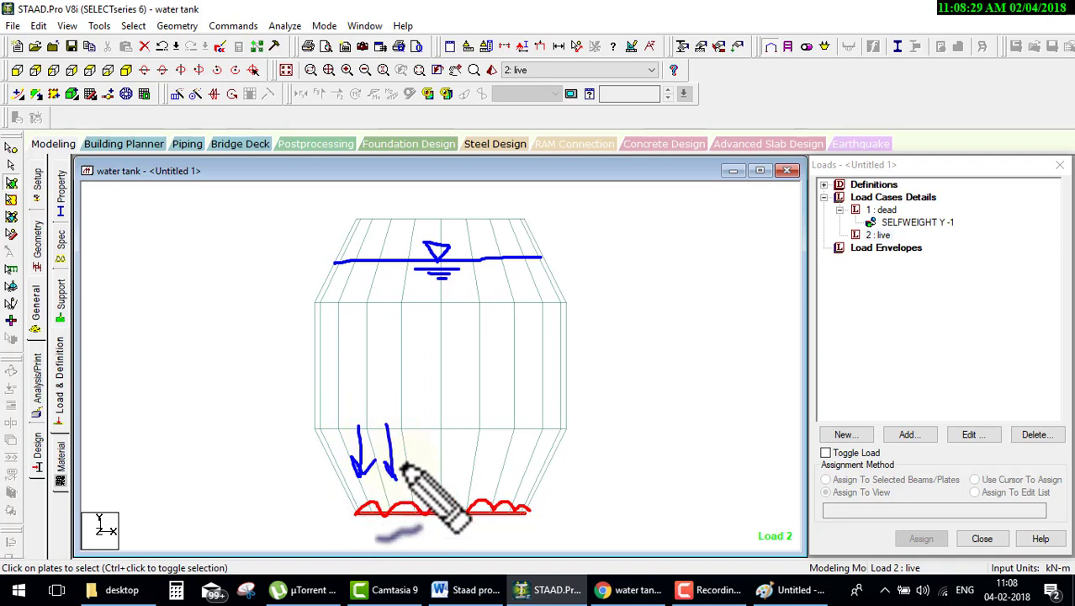
{"action": "mouse_move", "coordinate": [423, 419]}
{"action": "left_mouse_down"}
{"action": "mouse_move", "coordinate": [424, 473]}
{"action": "mouse_move", "coordinate": [438, 459]}
{"action": "left_mouse_up"}
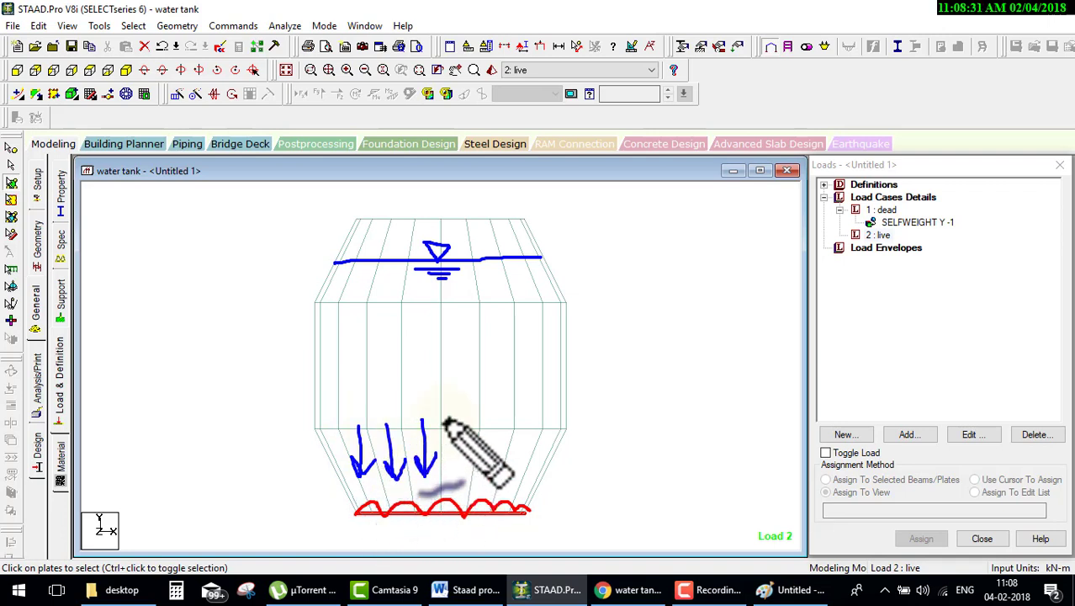
{"action": "mouse_move", "coordinate": [451, 420]}
{"action": "left_mouse_down"}
{"action": "mouse_move", "coordinate": [451, 473]}
{"action": "mouse_move", "coordinate": [471, 456]}
{"action": "left_mouse_up"}
{"action": "mouse_move", "coordinate": [492, 419]}
{"action": "left_mouse_down"}
{"action": "mouse_move", "coordinate": [495, 468]}
{"action": "mouse_move", "coordinate": [508, 450]}
{"action": "mouse_move", "coordinate": [520, 467]}
{"action": "left_mouse_up"}
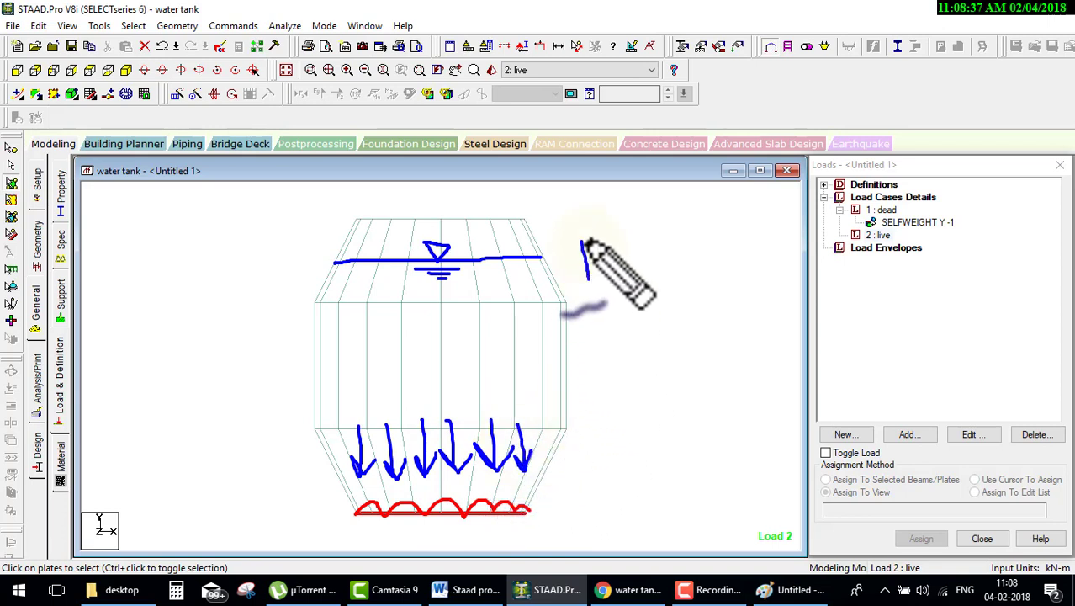
Write P = ρgh with 10 beside the tank and circle the h.
{"action": "mouse_move", "coordinate": [583, 239]}
{"action": "left_mouse_down"}
{"action": "mouse_move", "coordinate": [586, 278]}
{"action": "mouse_move", "coordinate": [588, 258]}
{"action": "mouse_move", "coordinate": [616, 252]}
{"action": "mouse_move", "coordinate": [616, 265]}
{"action": "mouse_move", "coordinate": [669, 242]}
{"action": "mouse_move", "coordinate": [642, 278]}
{"action": "left_mouse_up"}
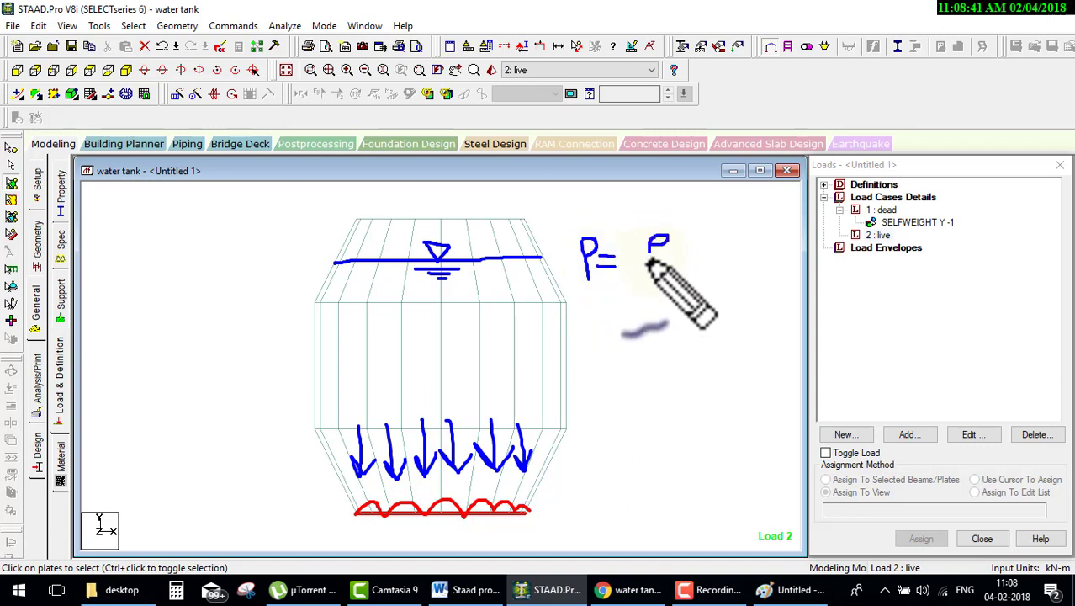
{"action": "left_click_drag", "start_coordinate": [688, 229], "coordinate": [699, 251]}
{"action": "mouse_move", "coordinate": [703, 202]}
{"action": "left_mouse_down"}
{"action": "mouse_move", "coordinate": [704, 244]}
{"action": "mouse_move", "coordinate": [725, 246]}
{"action": "left_mouse_up"}
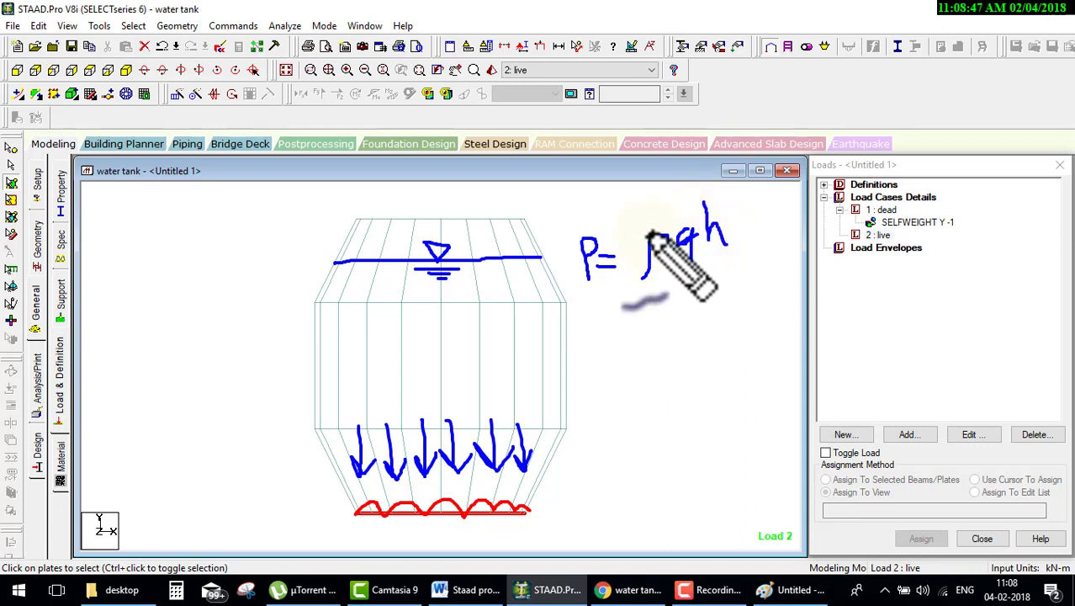
{"action": "mouse_move", "coordinate": [648, 239]}
{"action": "left_mouse_down"}
{"action": "mouse_move", "coordinate": [622, 310]}
{"action": "mouse_move", "coordinate": [631, 360]}
{"action": "mouse_move", "coordinate": [650, 350]}
{"action": "mouse_move", "coordinate": [693, 253]}
{"action": "left_mouse_up"}
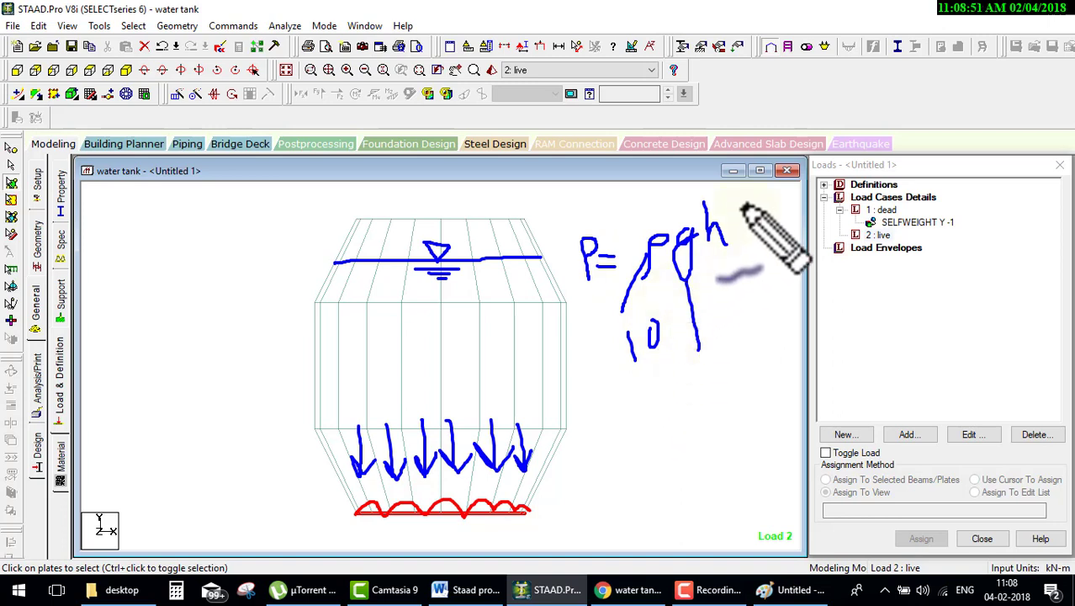
{"action": "left_click_drag", "start_coordinate": [743, 207], "coordinate": [743, 200]}
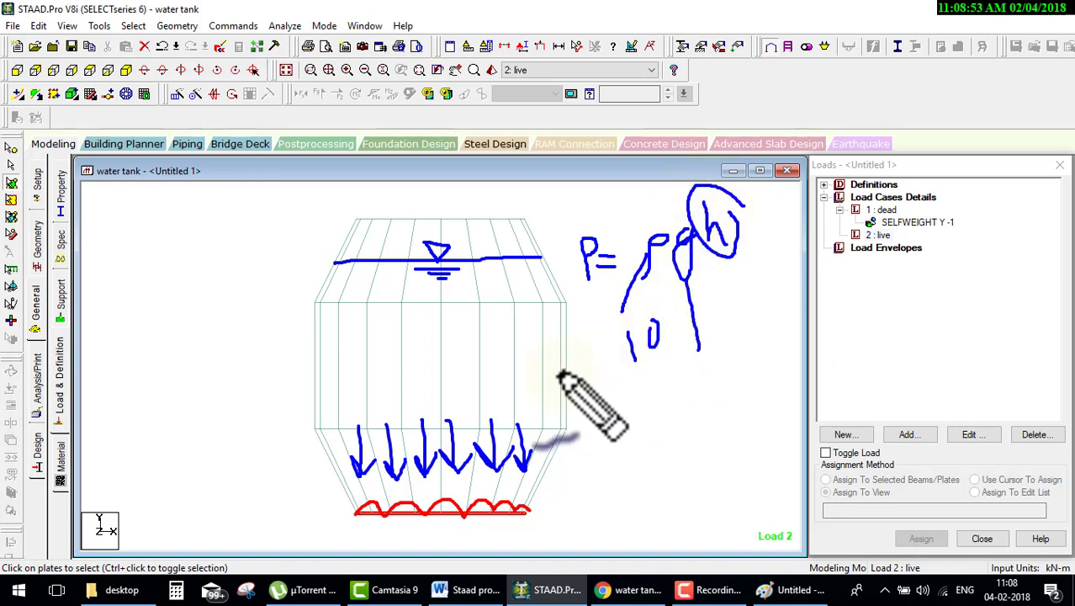
{"action": "mouse_move", "coordinate": [145, 241]}
{"action": "left_mouse_down"}
{"action": "mouse_move", "coordinate": [144, 313]}
{"action": "mouse_move", "coordinate": [178, 245]}
{"action": "mouse_move", "coordinate": [178, 299]}
{"action": "left_mouse_up"}
Finish the sketch with a box, curve and 'V = 2 kN/m', then clear the annotations.
{"action": "mouse_move", "coordinate": [145, 267]}
{"action": "left_mouse_down"}
{"action": "mouse_move", "coordinate": [178, 268]}
{"action": "mouse_move", "coordinate": [210, 308]}
{"action": "left_mouse_up"}
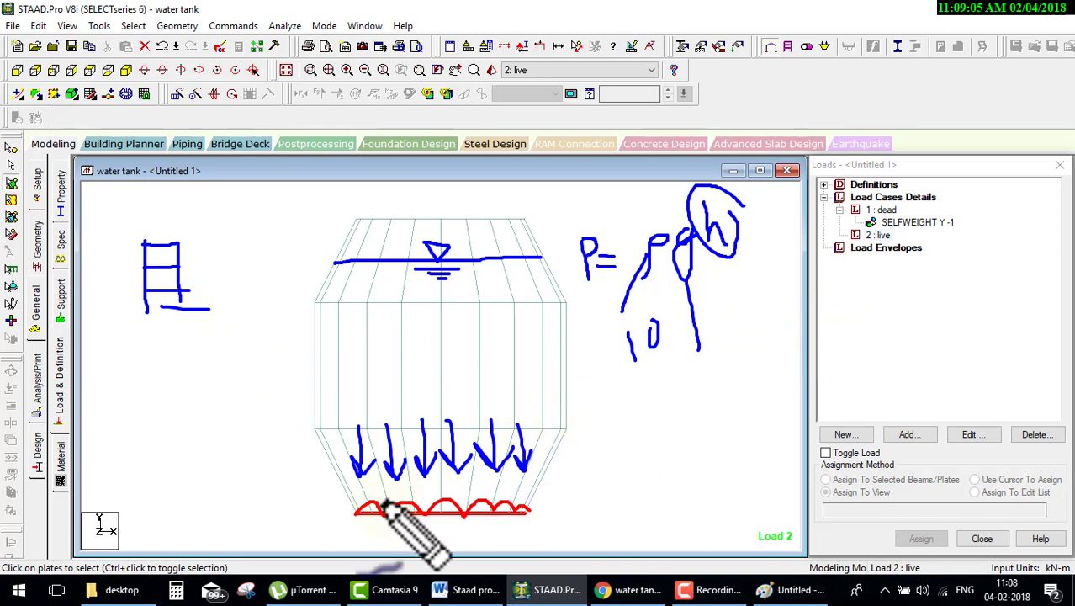
{"action": "left_click_drag", "start_coordinate": [361, 515], "coordinate": [200, 272]}
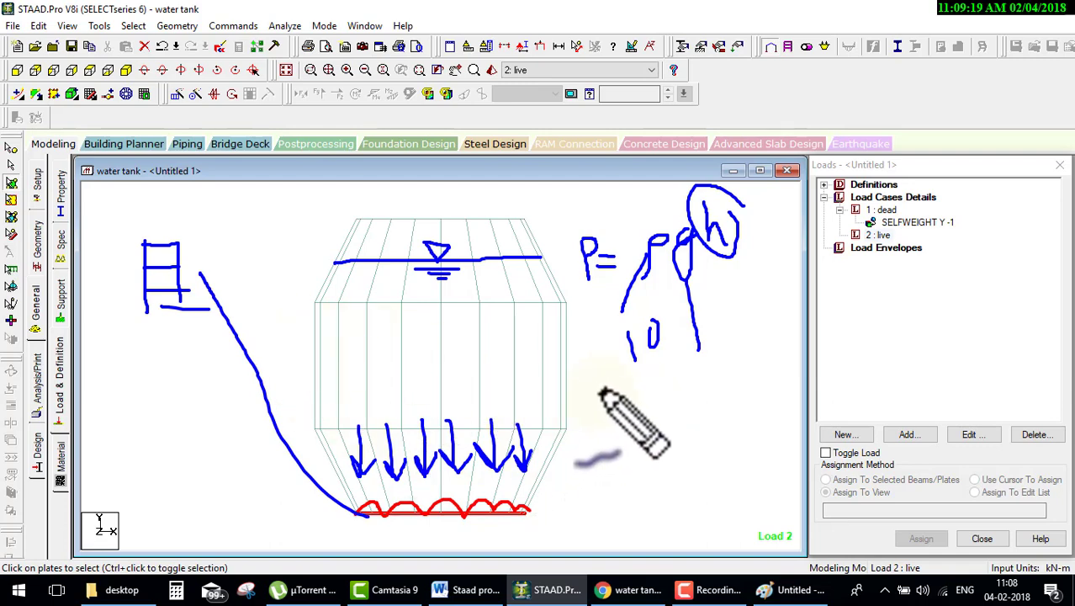
{"action": "left_click_drag", "start_coordinate": [602, 389], "coordinate": [669, 402]}
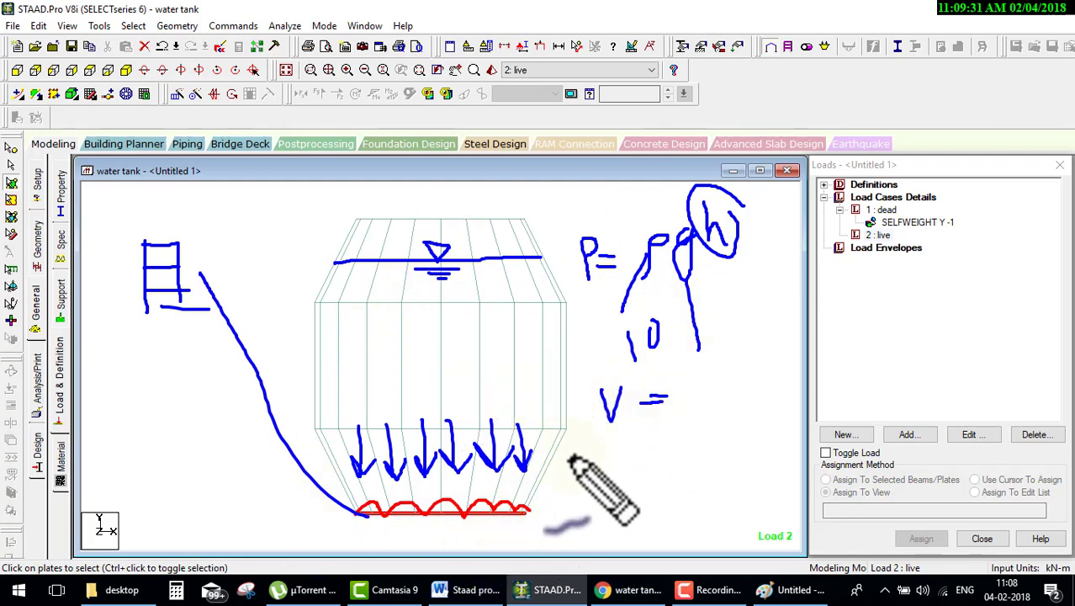
{"action": "mouse_move", "coordinate": [635, 450]}
{"action": "left_mouse_down"}
{"action": "mouse_move", "coordinate": [627, 476]}
{"action": "mouse_move", "coordinate": [727, 473]}
{"action": "mouse_move", "coordinate": [792, 397]}
{"action": "mouse_move", "coordinate": [863, 414]}
{"action": "left_mouse_up"}
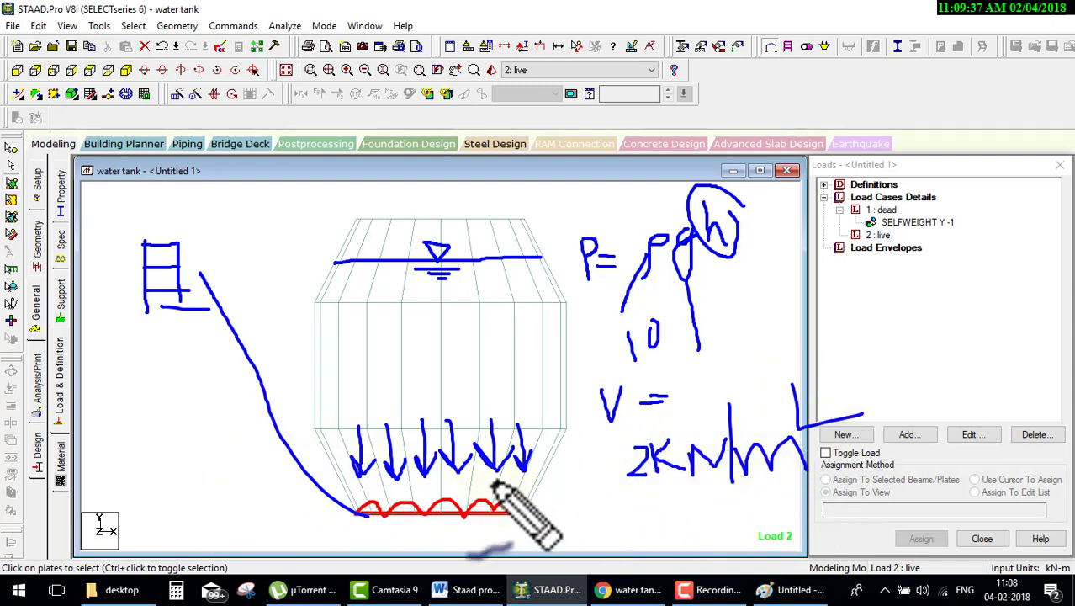
{"action": "key", "text": "Escape"}
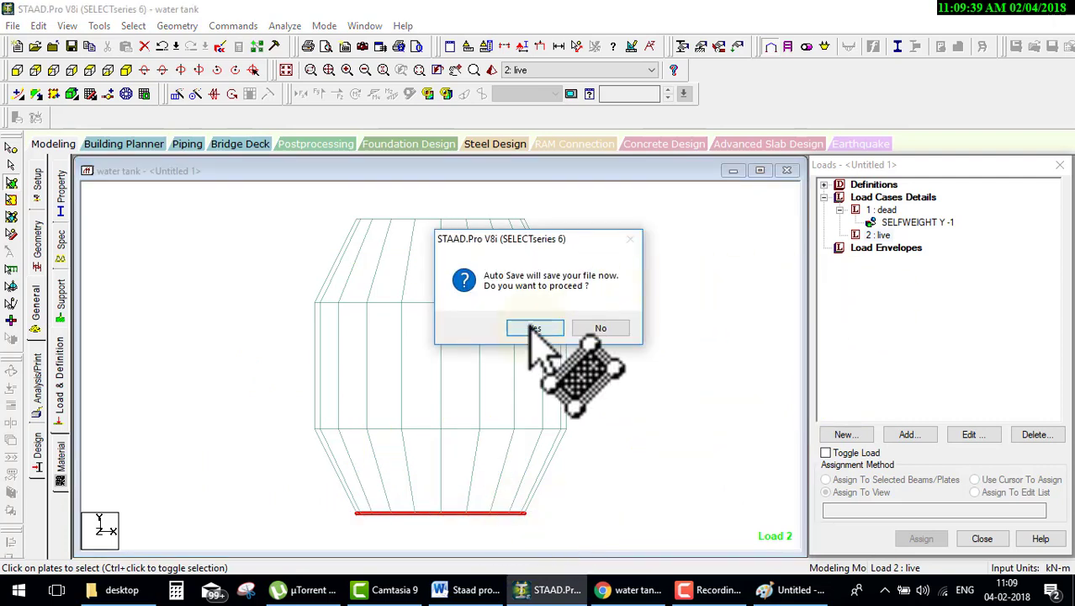
Save the model, then add a -2 kN/m² GY full-plate pressure to the live case.
{"action": "left_click", "coordinate": [535, 327]}
{"action": "left_click", "coordinate": [446, 314]}
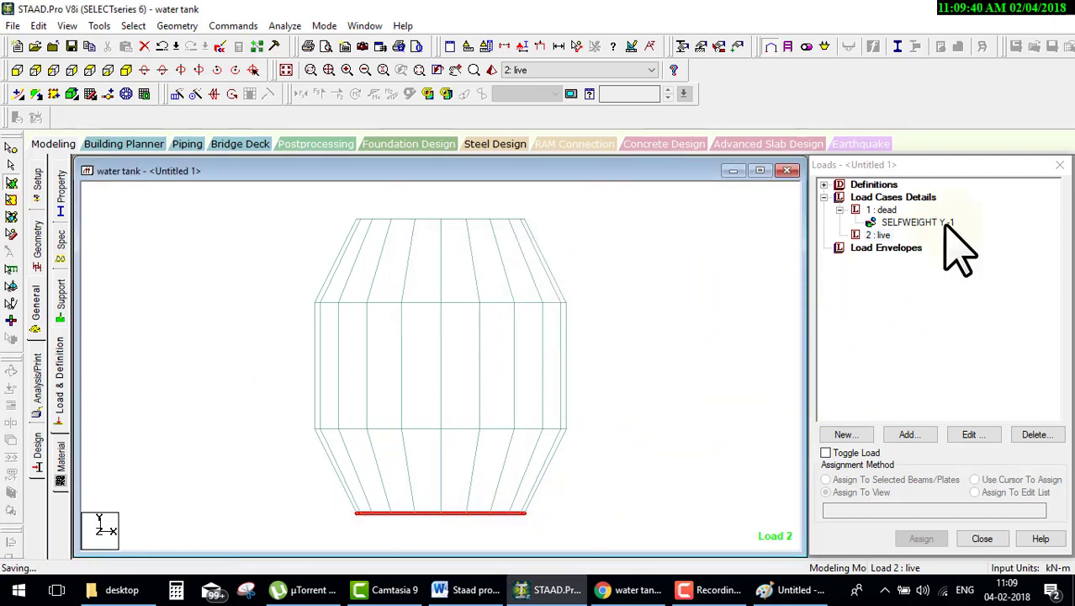
{"action": "left_click", "coordinate": [911, 434]}
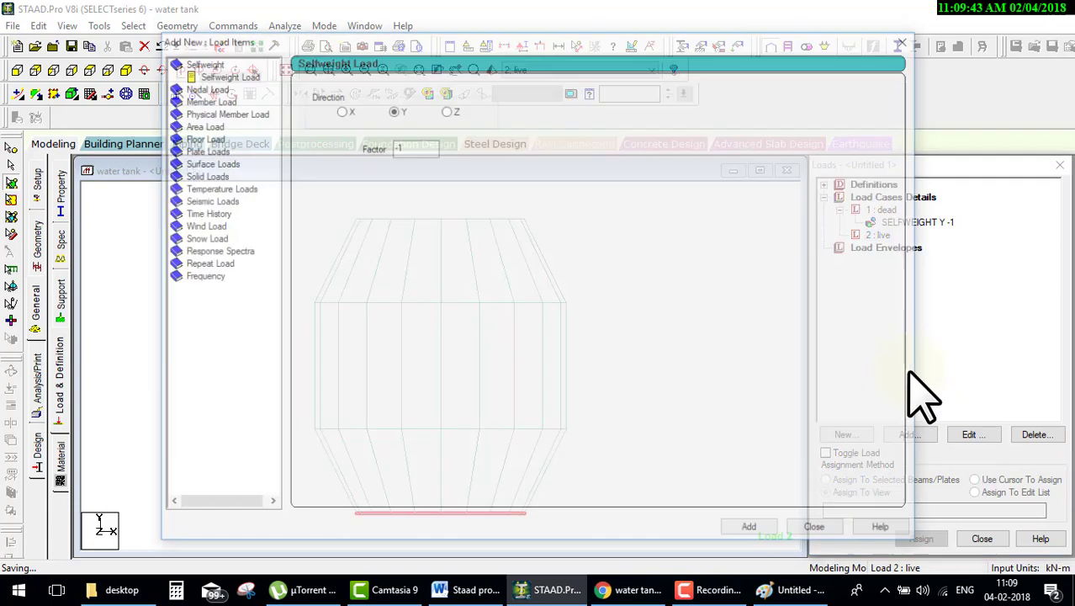
{"action": "left_click", "coordinate": [210, 152]}
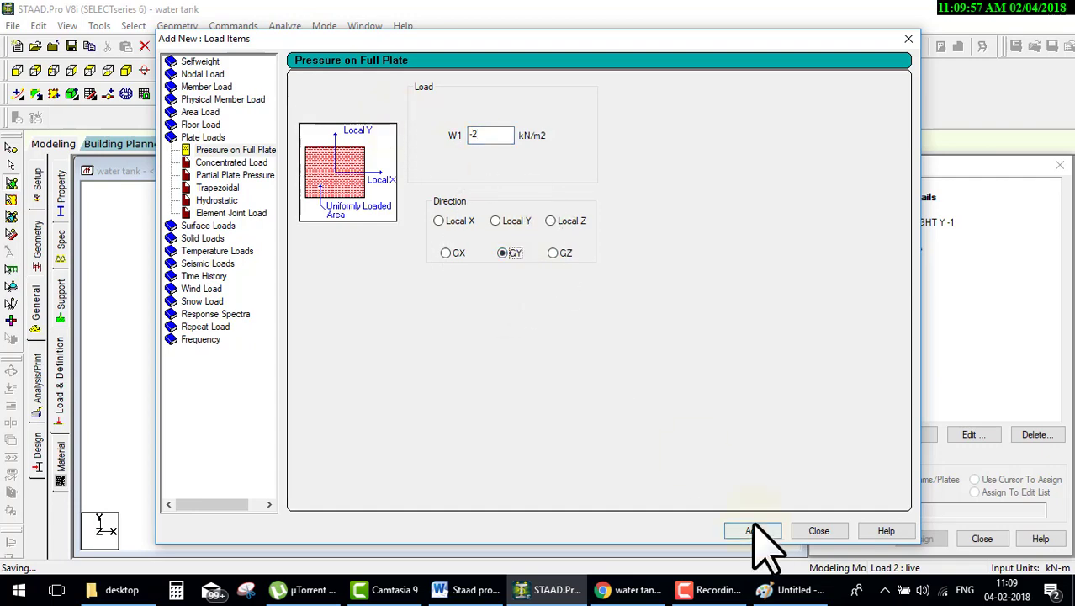
{"action": "left_click", "coordinate": [816, 532]}
Assign the -2 kN/m² plate pressure to the selected bottom plates.
{"action": "left_click", "coordinate": [914, 248]}
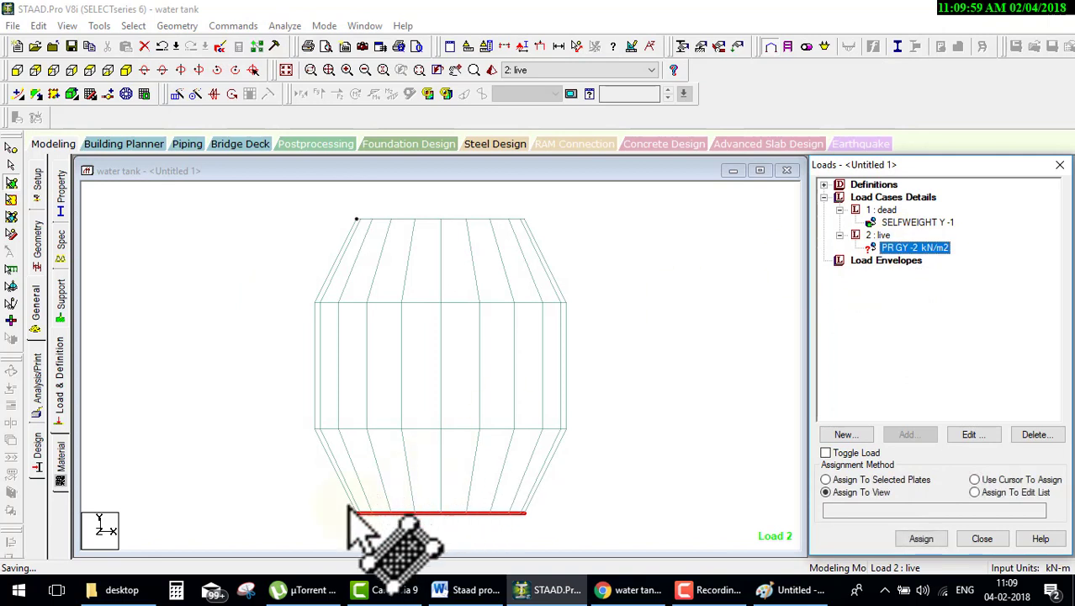
{"action": "left_click_drag", "start_coordinate": [324, 500], "coordinate": [532, 547]}
{"action": "left_click", "coordinate": [921, 539]}
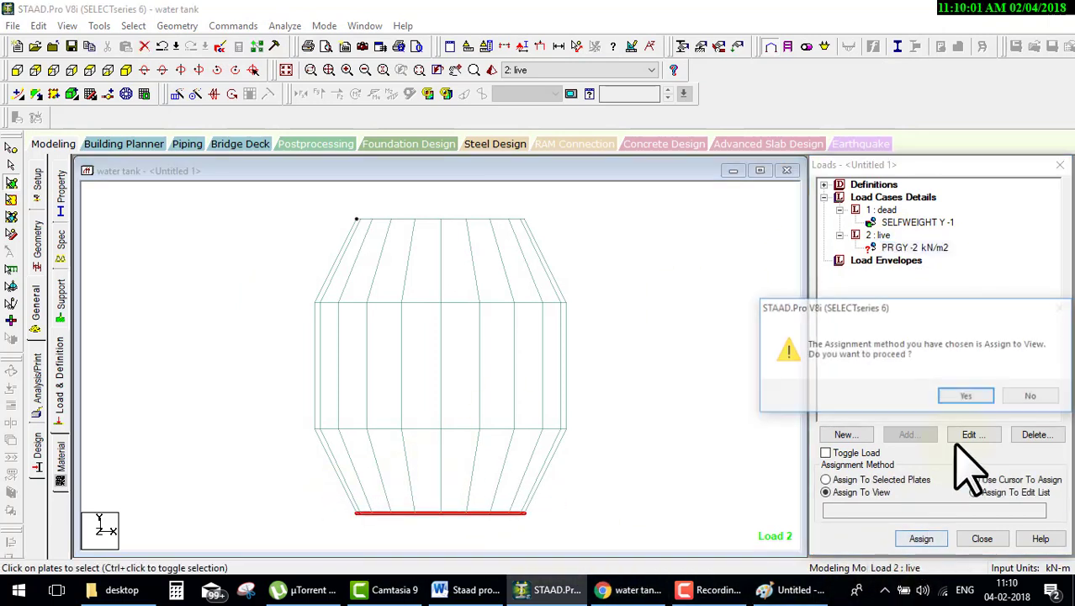
{"action": "left_click", "coordinate": [1029, 393]}
{"action": "left_click", "coordinate": [875, 479]}
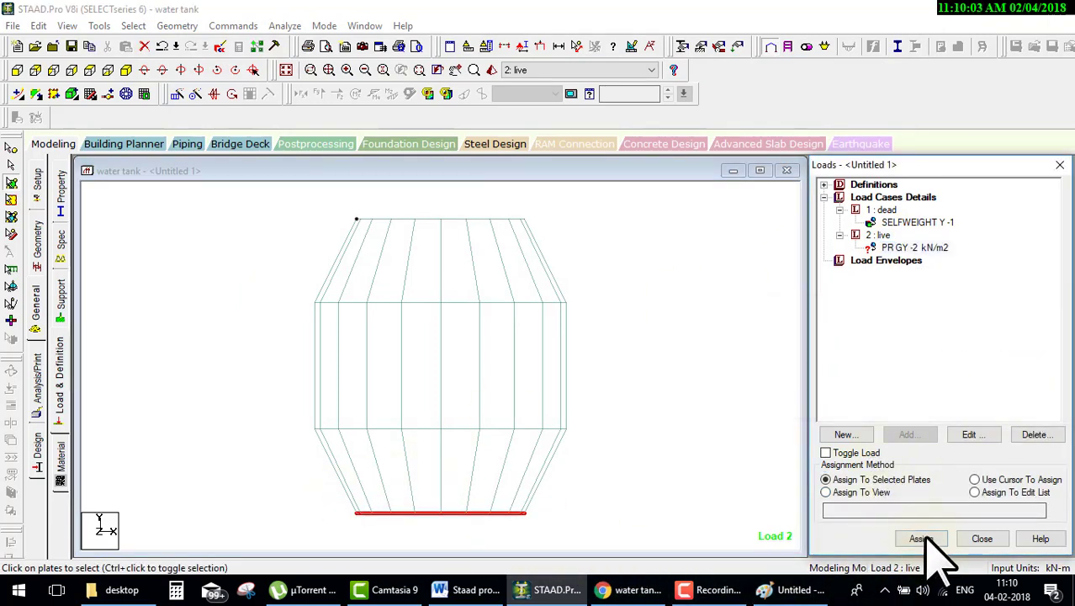
{"action": "left_click", "coordinate": [923, 538]}
{"action": "left_click", "coordinate": [958, 398]}
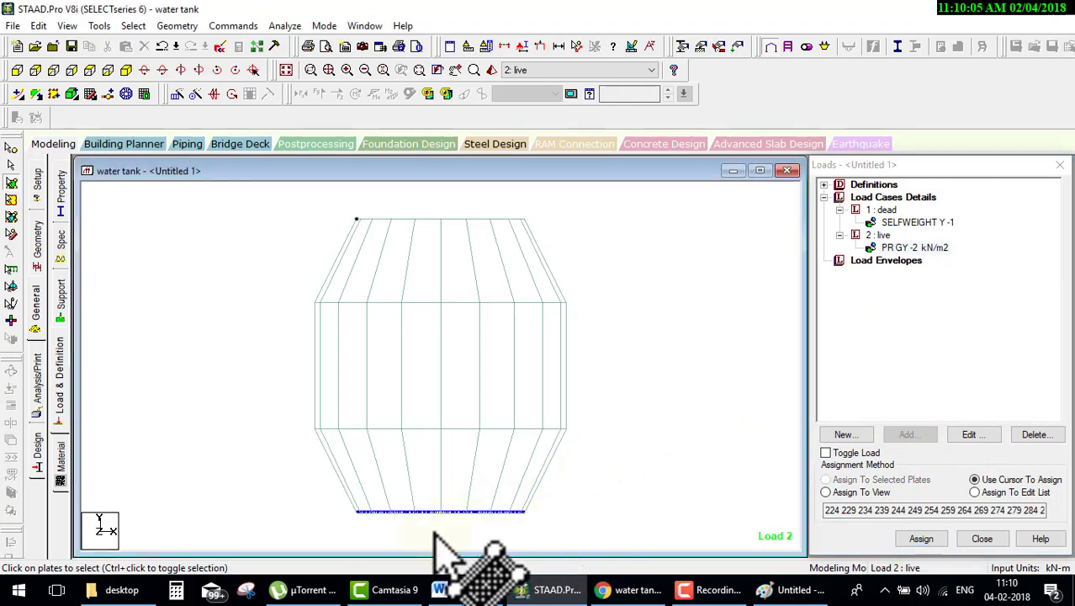
Return to front elevation and window-select the tank's lower sloping band of plates.
{"action": "scroll", "coordinate": [425, 543], "scroll_direction": "up", "scroll_amount": 2}
{"action": "scroll", "coordinate": [429, 526], "scroll_direction": "up", "scroll_amount": 2}
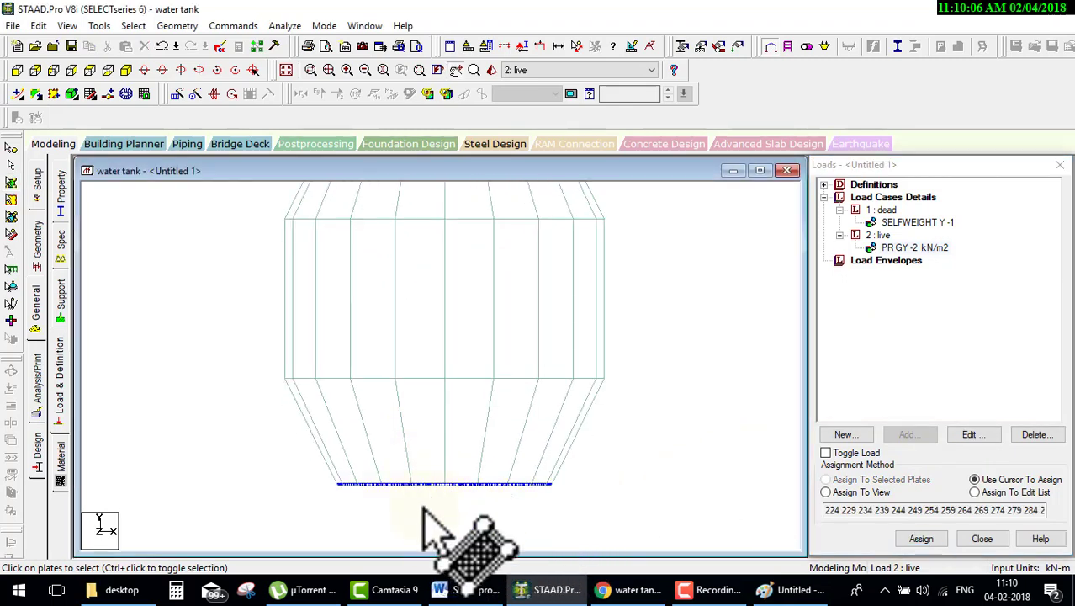
{"action": "left_click", "coordinate": [127, 71]}
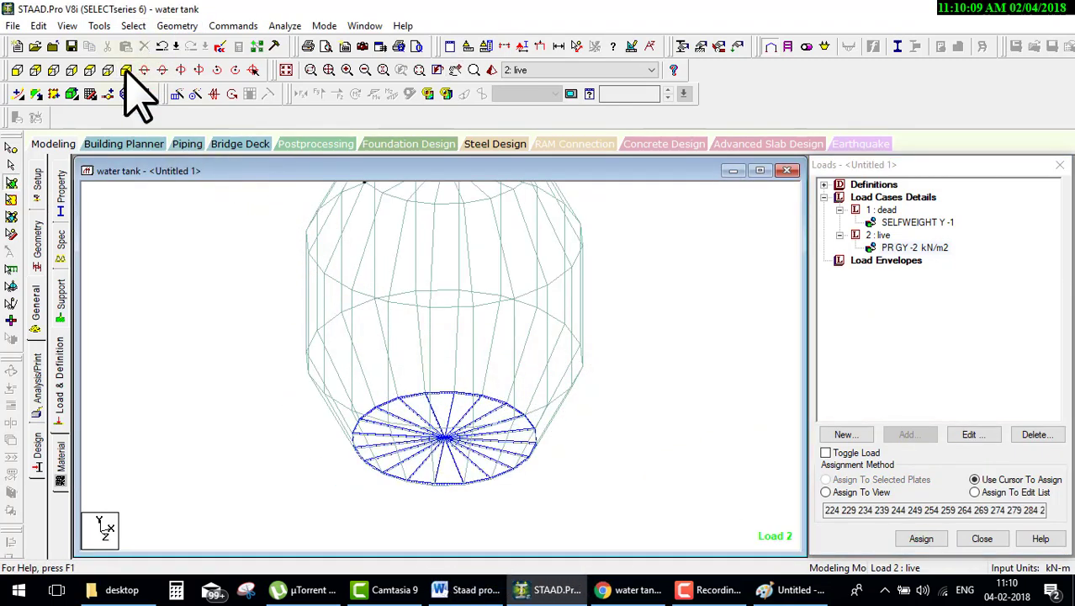
{"action": "left_click", "coordinate": [17, 71]}
{"action": "scroll", "coordinate": [403, 362], "scroll_direction": "down", "scroll_amount": 2}
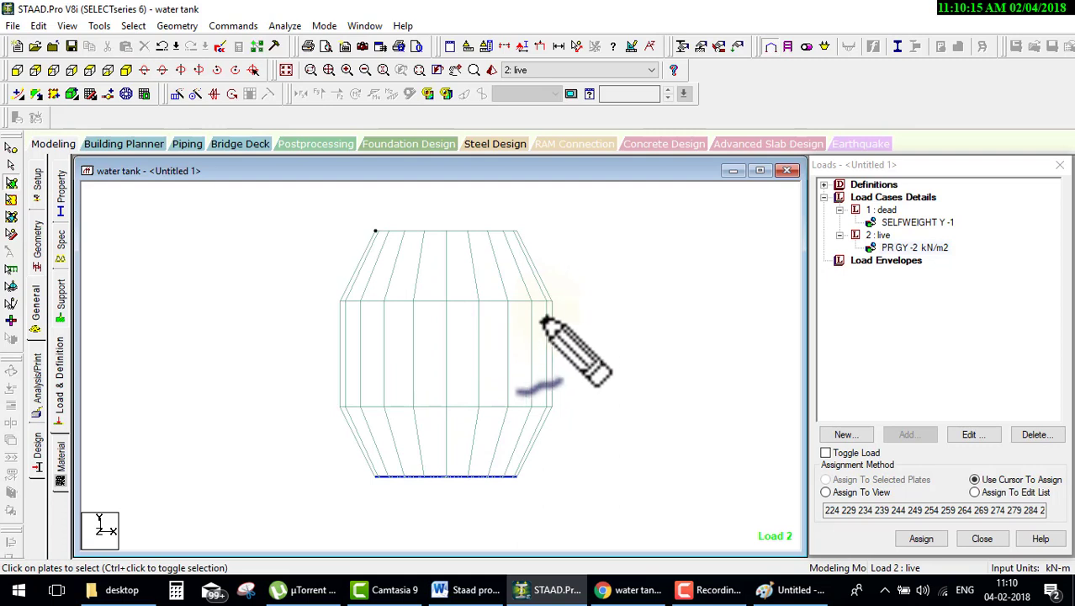
{"action": "mouse_move", "coordinate": [548, 304]}
{"action": "left_mouse_down"}
{"action": "mouse_move", "coordinate": [468, 476]}
{"action": "mouse_move", "coordinate": [519, 481]}
{"action": "left_mouse_up"}
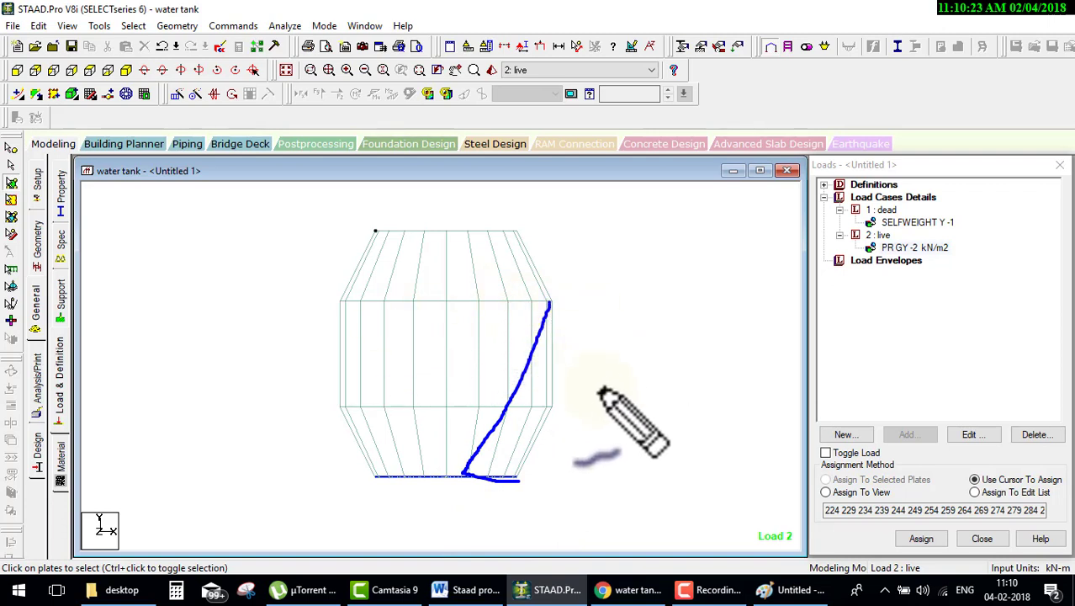
{"action": "key", "text": "Escape"}
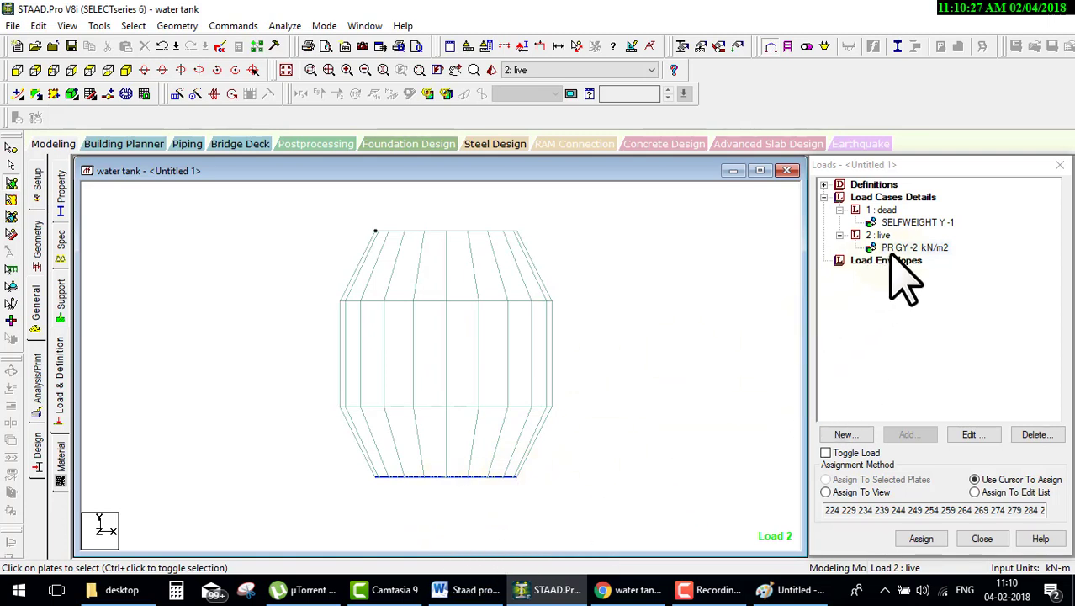
{"action": "left_click_drag", "start_coordinate": [307, 428], "coordinate": [585, 459]}
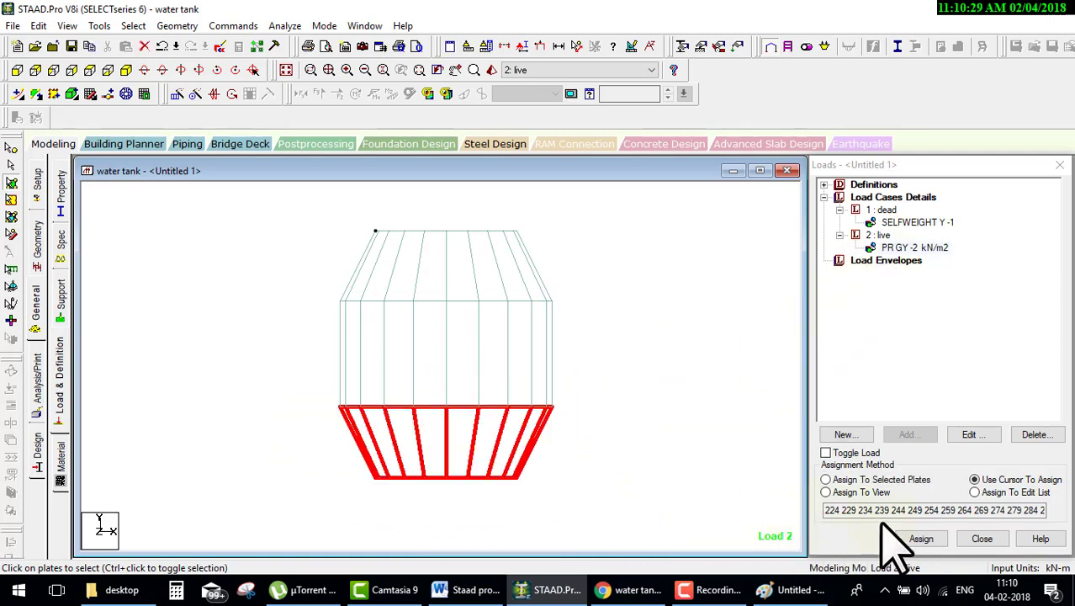
Assign the live -2 kN/m² pressure to the selected lower sloping plates.
{"action": "left_click", "coordinate": [916, 538]}
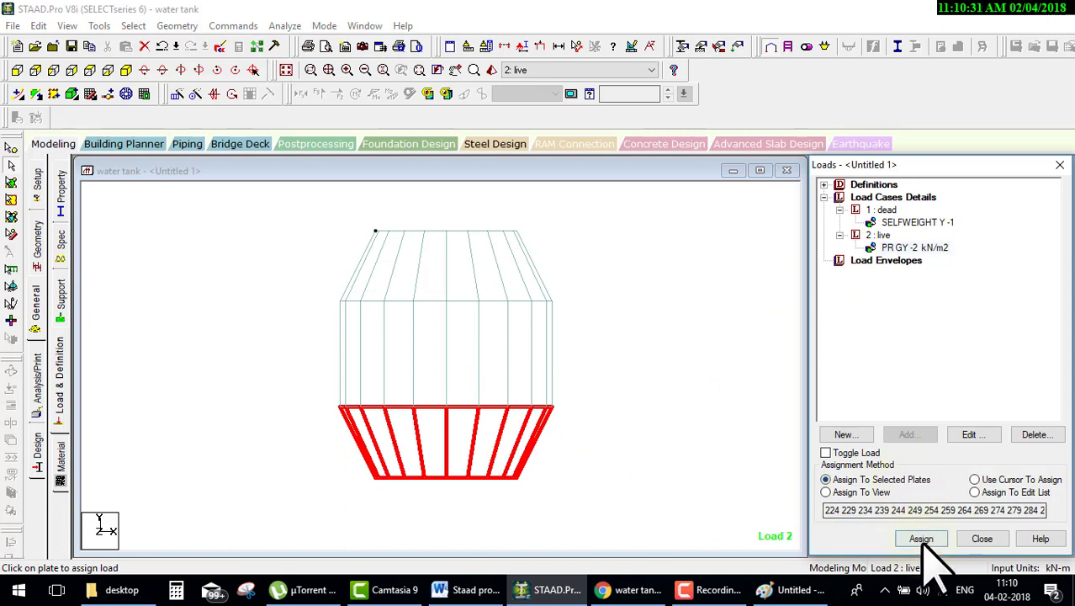
{"action": "left_click", "coordinate": [922, 539]}
{"action": "left_click", "coordinate": [957, 396]}
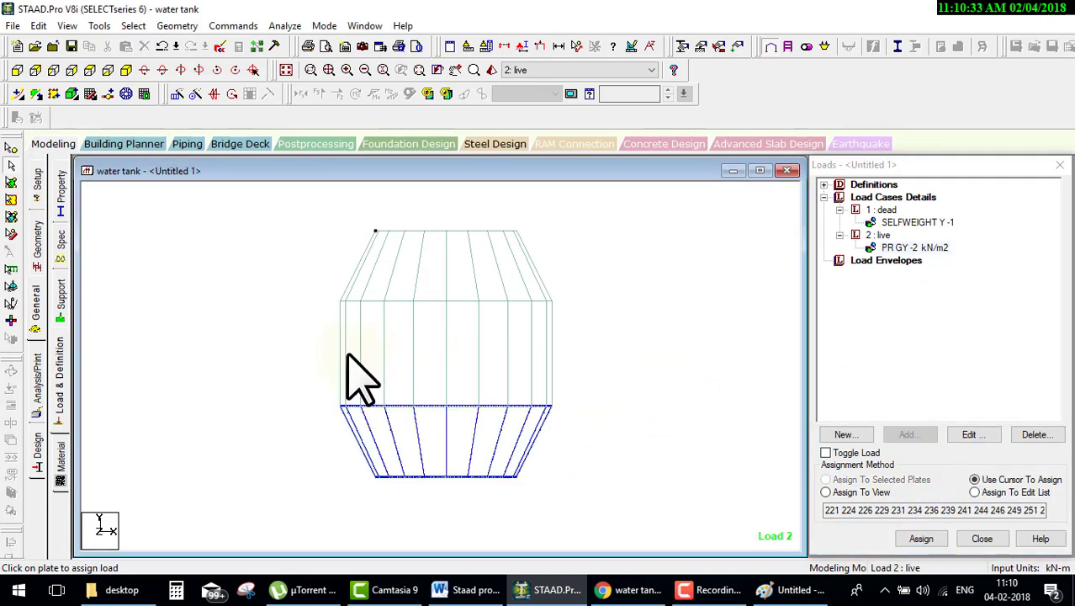
{"action": "left_click_drag", "start_coordinate": [608, 370], "coordinate": [637, 378]}
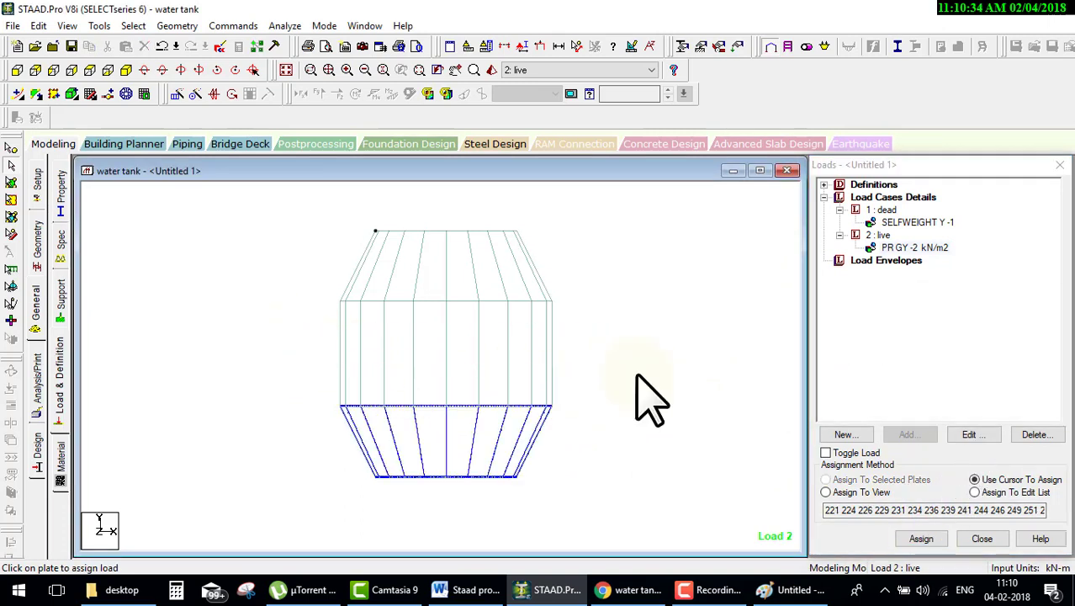
Show a single left-side wall plate in its own view in the active window.
{"action": "left_click", "coordinate": [11, 183]}
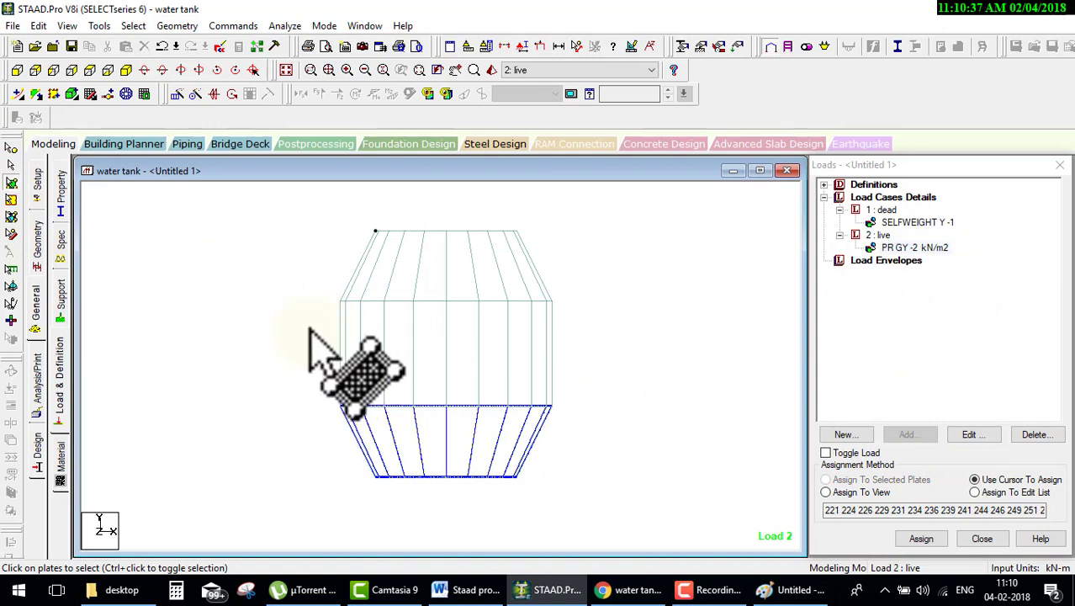
{"action": "left_click_drag", "start_coordinate": [293, 324], "coordinate": [665, 371]}
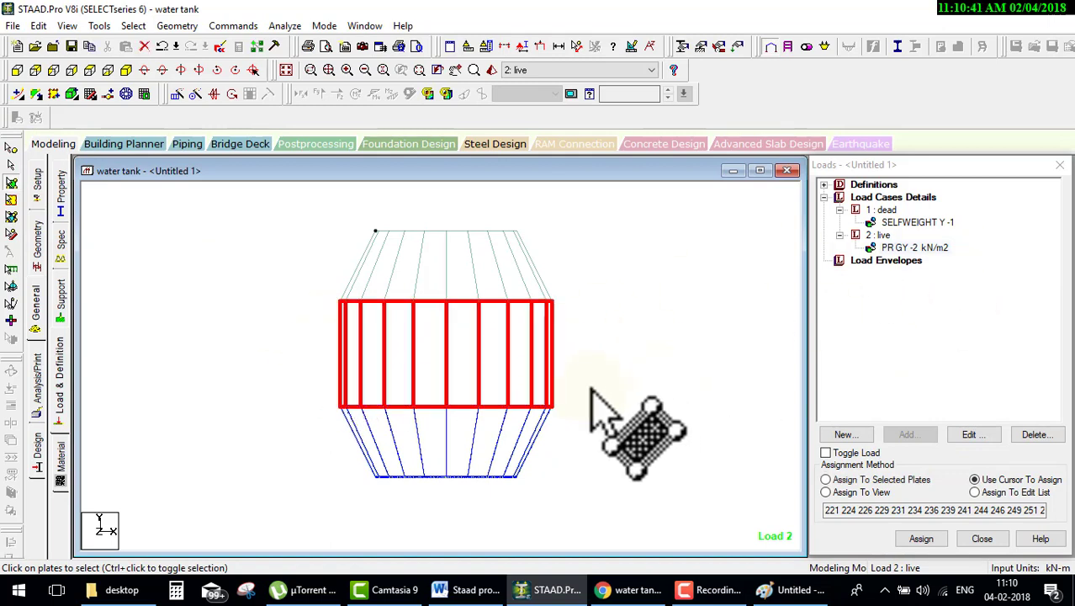
{"action": "left_click", "coordinate": [579, 375]}
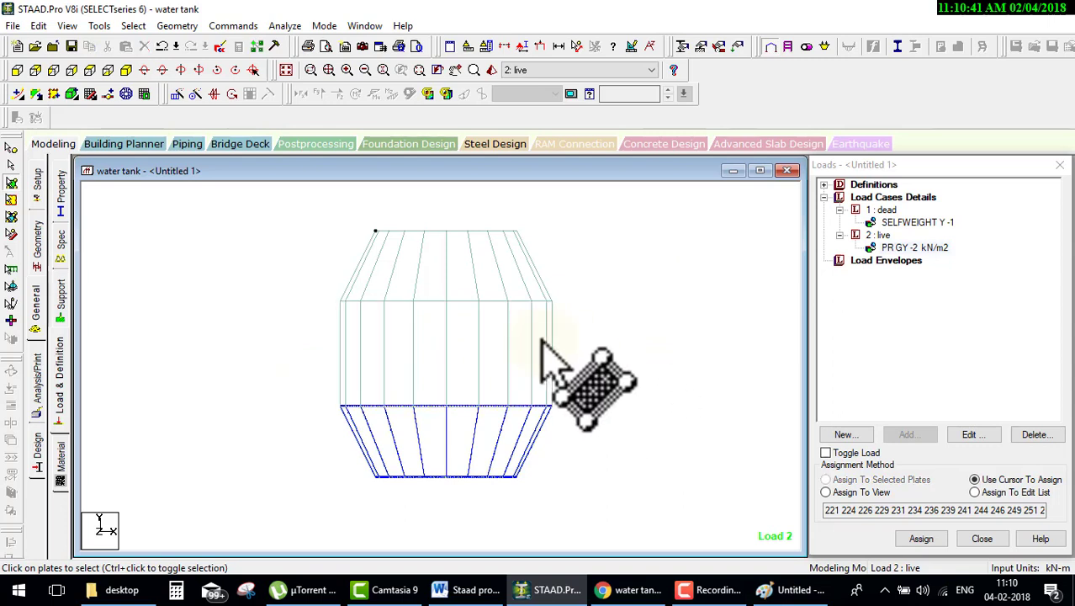
{"action": "left_click", "coordinate": [350, 333]}
{"action": "right_click", "coordinate": [581, 301]}
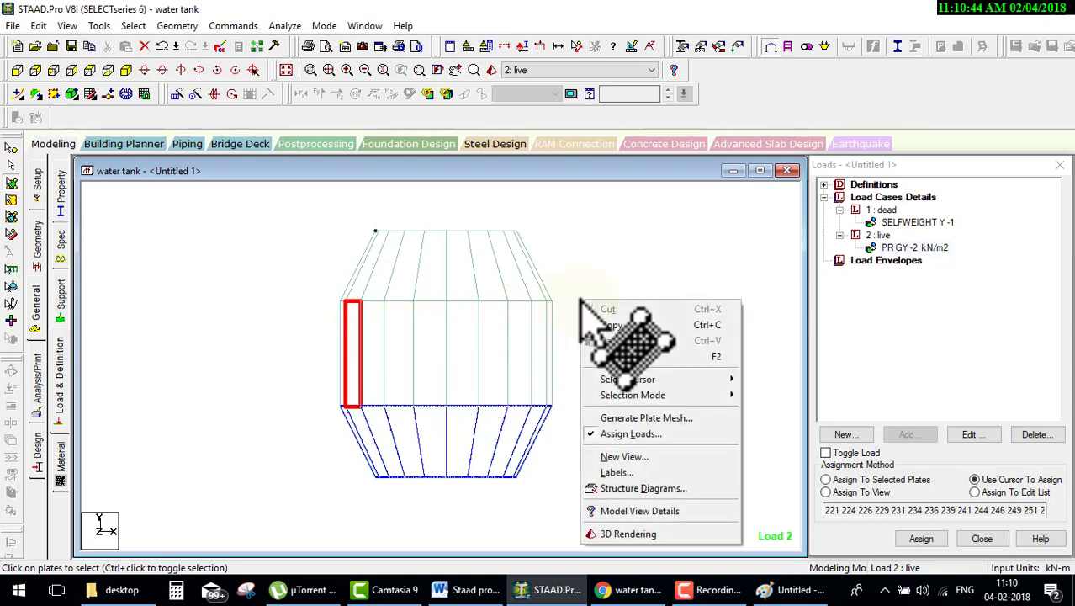
{"action": "left_click", "coordinate": [627, 456]}
{"action": "left_click", "coordinate": [640, 278]}
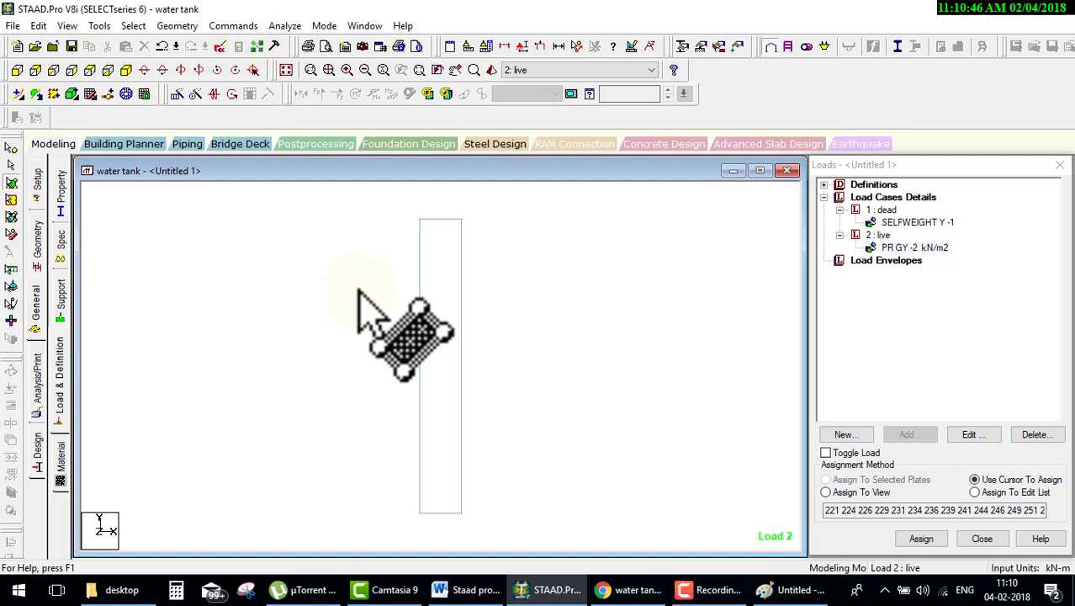
Isolate the tank's left-edge wall plate in a new view in the active window.
{"action": "left_click", "coordinate": [126, 71]}
{"action": "left_click", "coordinate": [436, 377]}
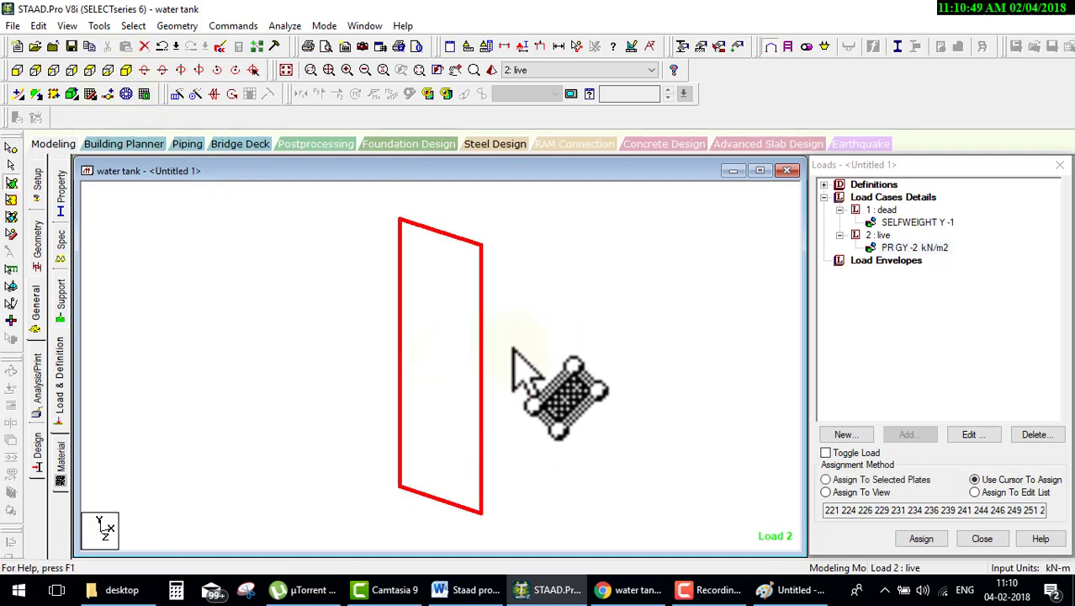
{"action": "left_click", "coordinate": [285, 71]}
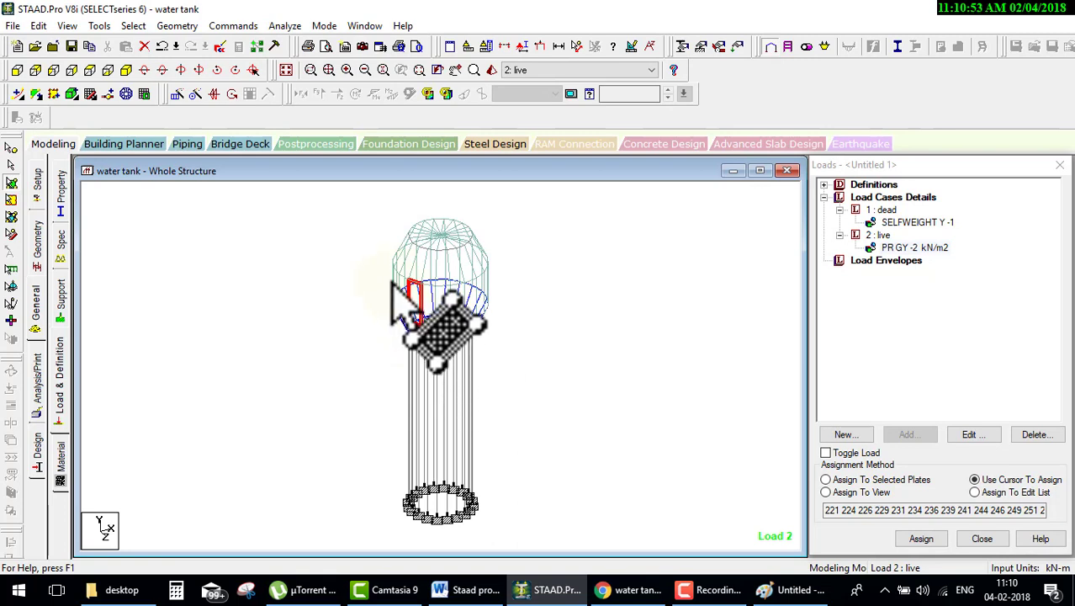
{"action": "left_click", "coordinate": [396, 286]}
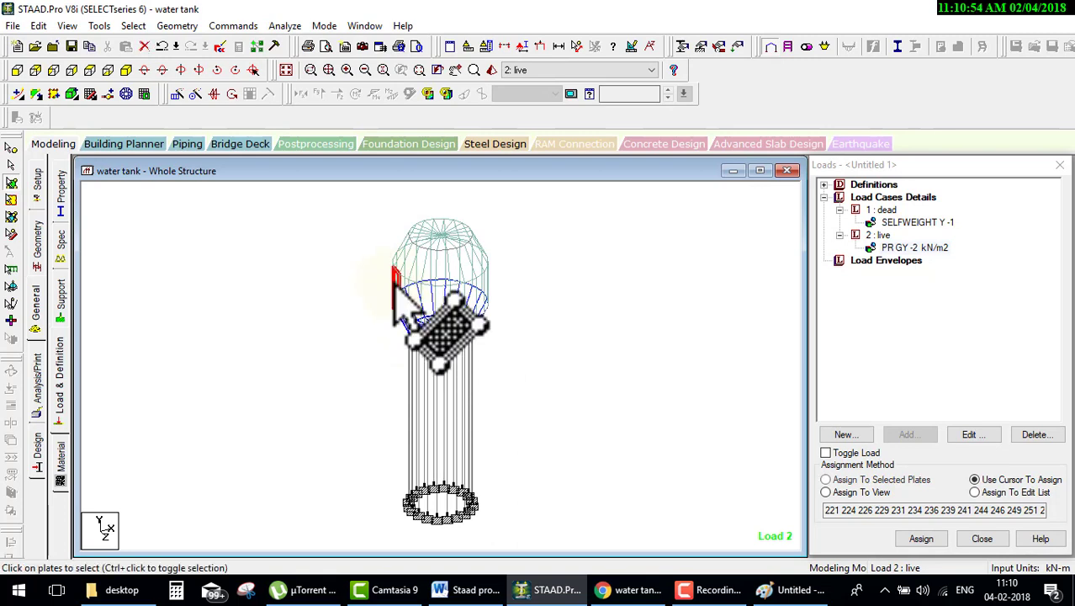
{"action": "right_click", "coordinate": [551, 322]}
{"action": "left_click", "coordinate": [618, 477]}
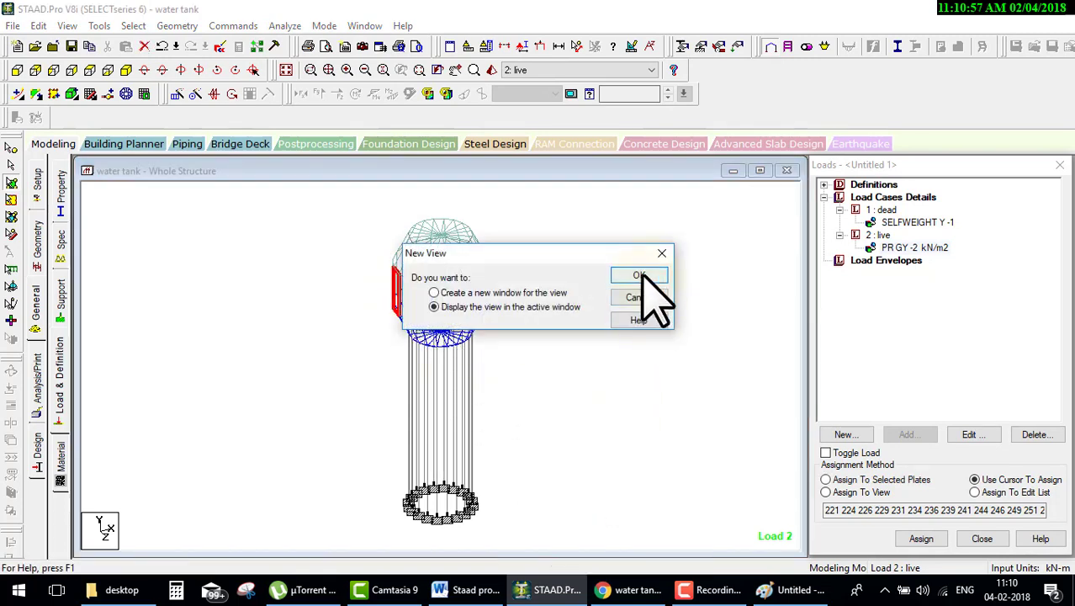
{"action": "left_click", "coordinate": [640, 277]}
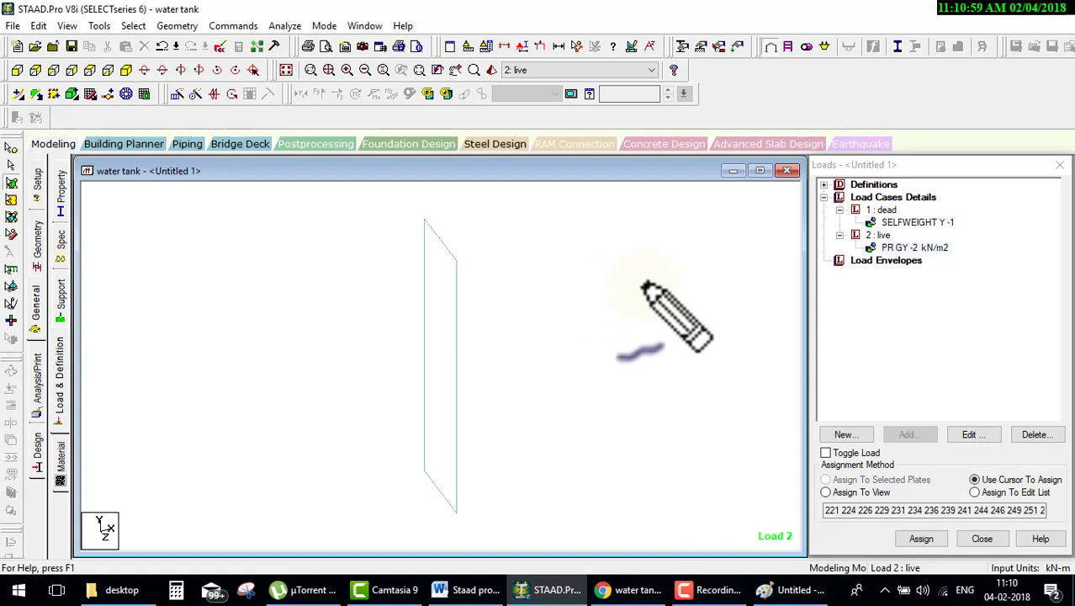
Clear the sketched arrows and select load case 2 : live for the isolated plate.
{"action": "mouse_move", "coordinate": [645, 286]}
{"action": "left_mouse_down"}
{"action": "mouse_move", "coordinate": [492, 324]}
{"action": "mouse_move", "coordinate": [462, 490]}
{"action": "mouse_move", "coordinate": [519, 499]}
{"action": "left_mouse_up"}
{"action": "left_click_drag", "start_coordinate": [499, 300], "coordinate": [461, 324]}
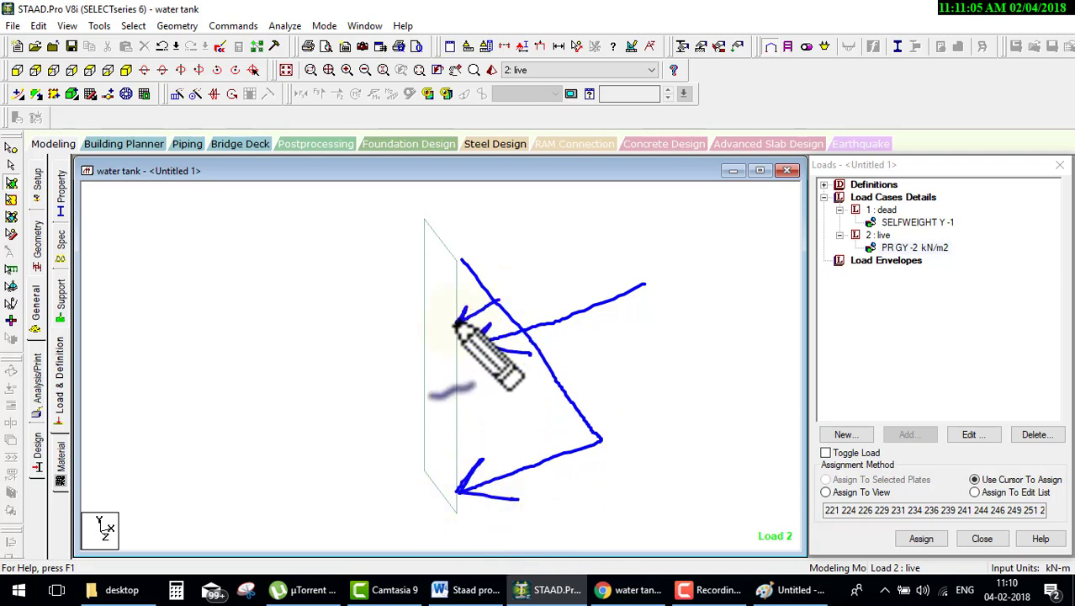
{"action": "key", "text": "Escape"}
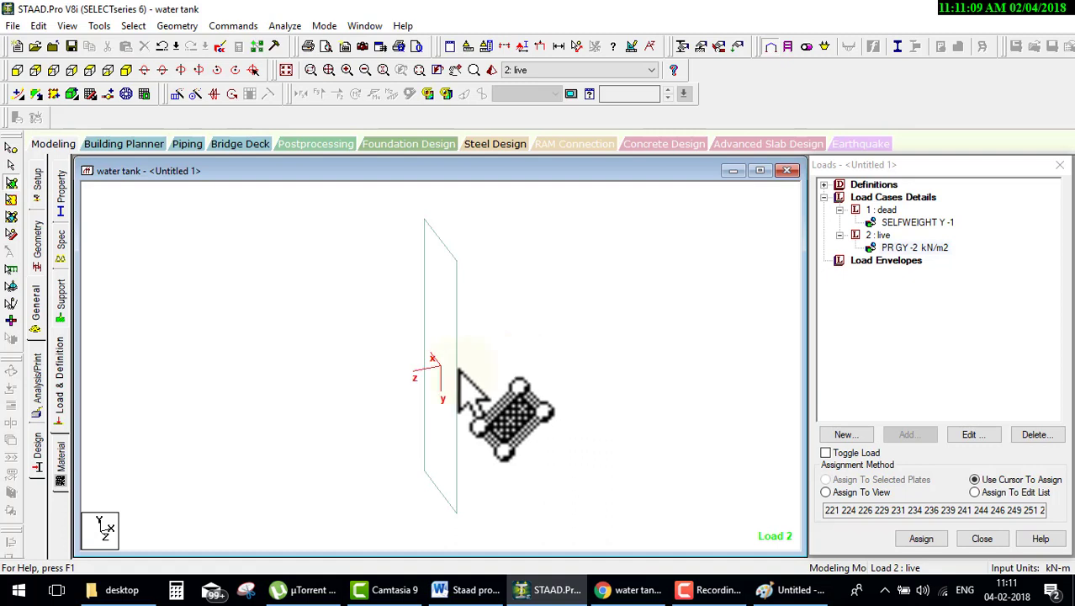
{"action": "left_click", "coordinate": [857, 238]}
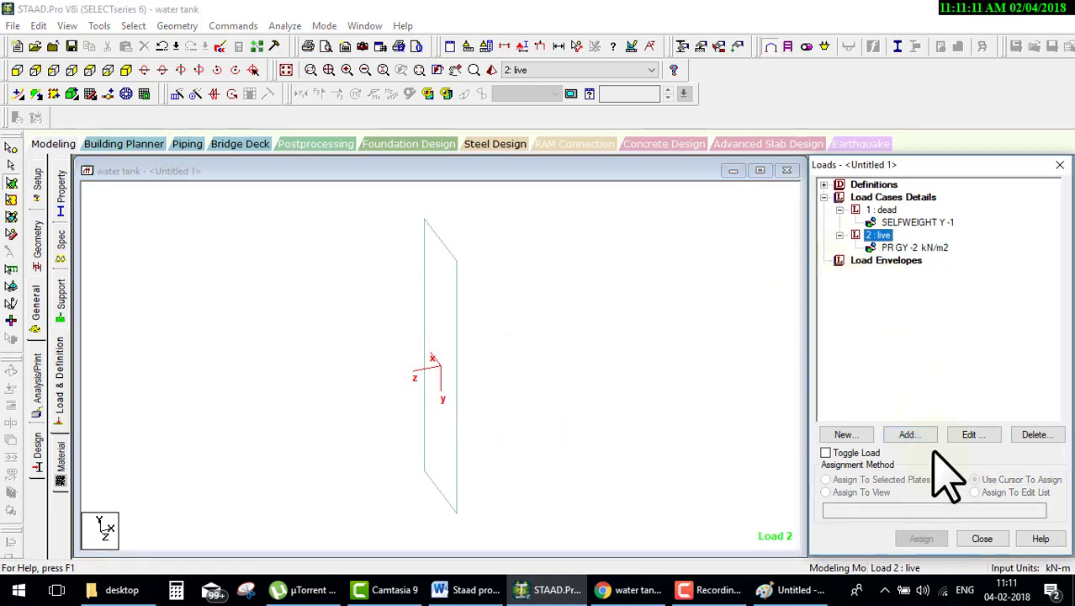
Start a new hydrostatic plate load in the live case, applied to plate 220.
{"action": "left_click", "coordinate": [908, 434]}
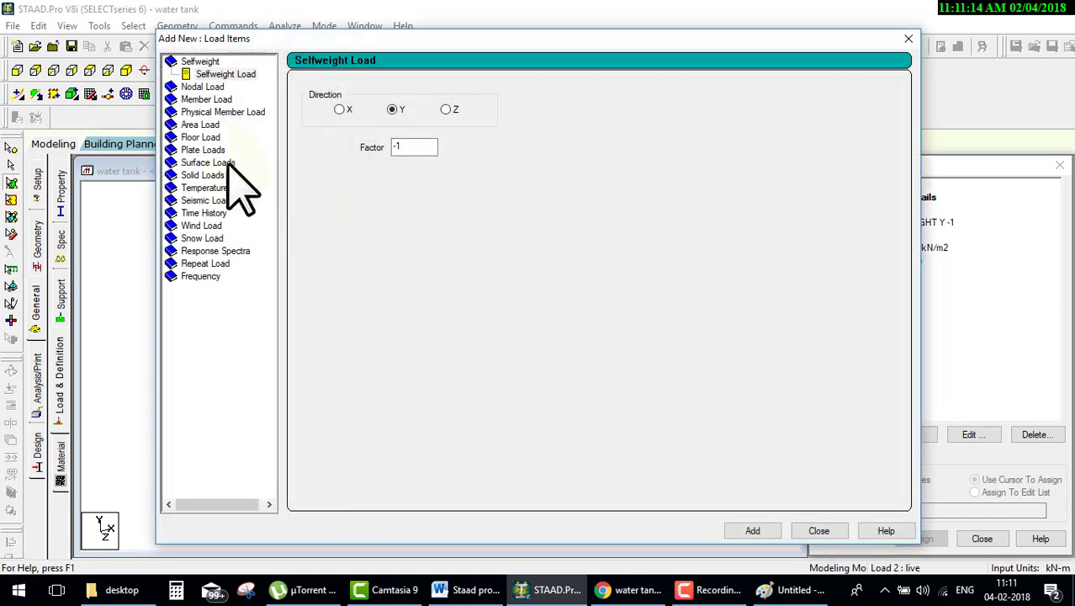
{"action": "left_click", "coordinate": [221, 151]}
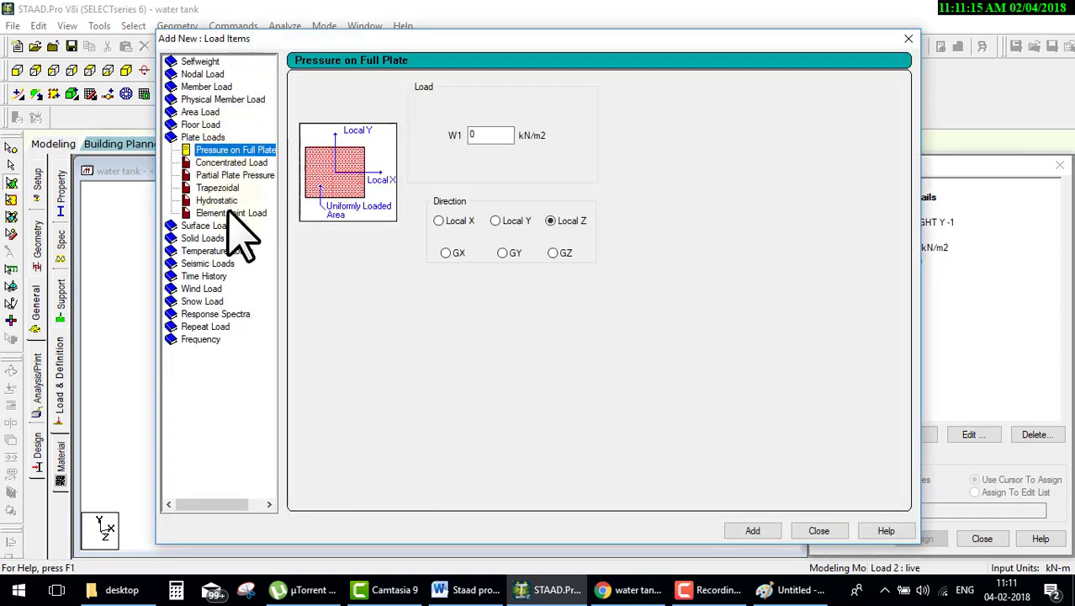
{"action": "left_click", "coordinate": [236, 201]}
{"action": "left_click", "coordinate": [546, 241]}
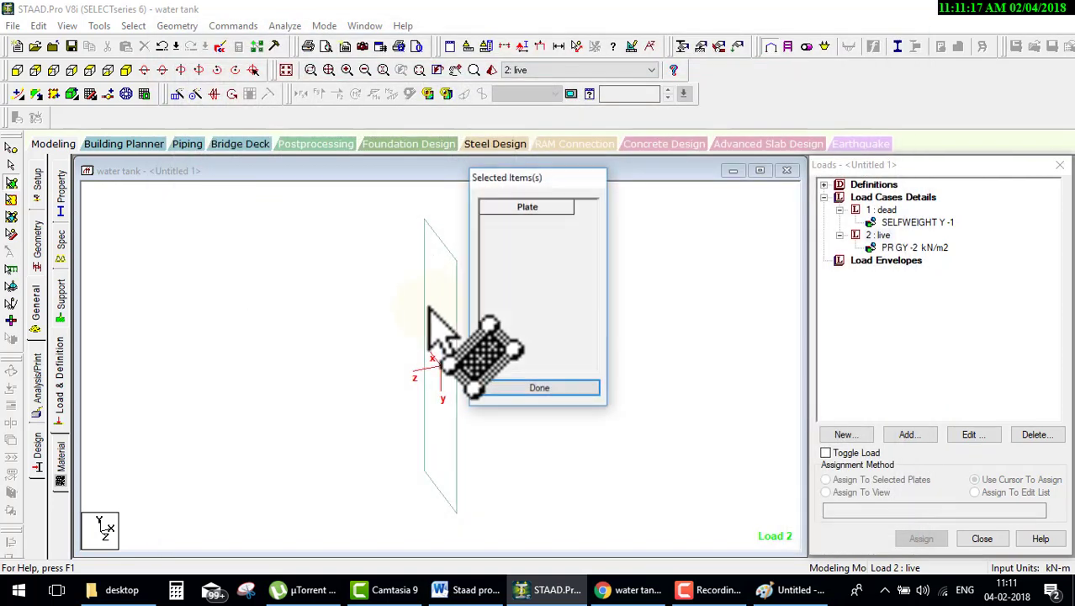
{"action": "left_click", "coordinate": [429, 308]}
{"action": "left_click", "coordinate": [564, 391]}
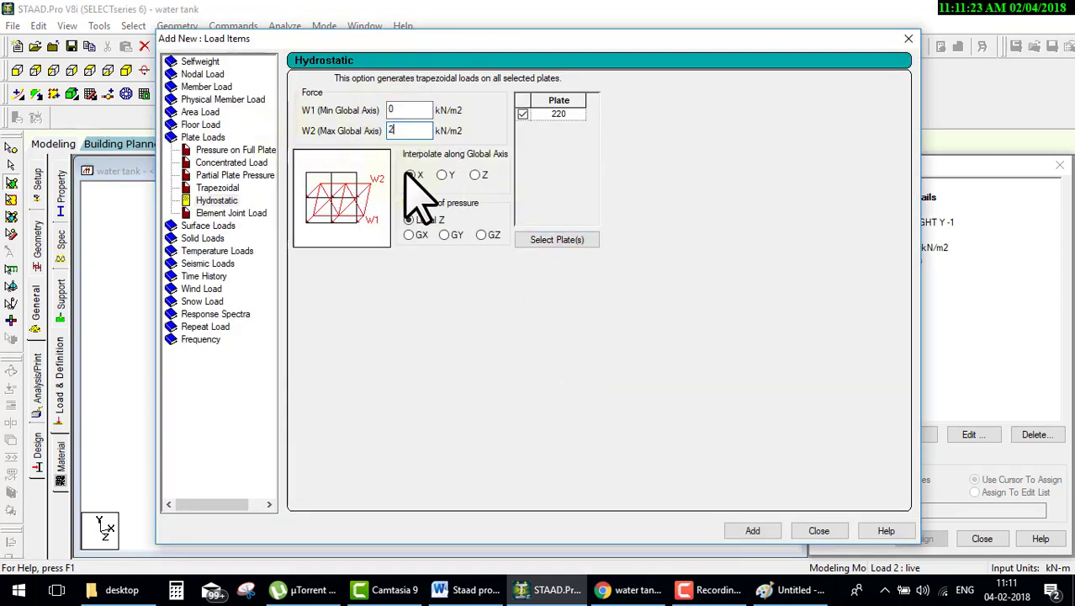
Interpolate the 0 to 2 kN/m2 pressure along global Y and add the load.
{"action": "left_click_drag", "start_coordinate": [451, 59], "coordinate": [809, 67]}
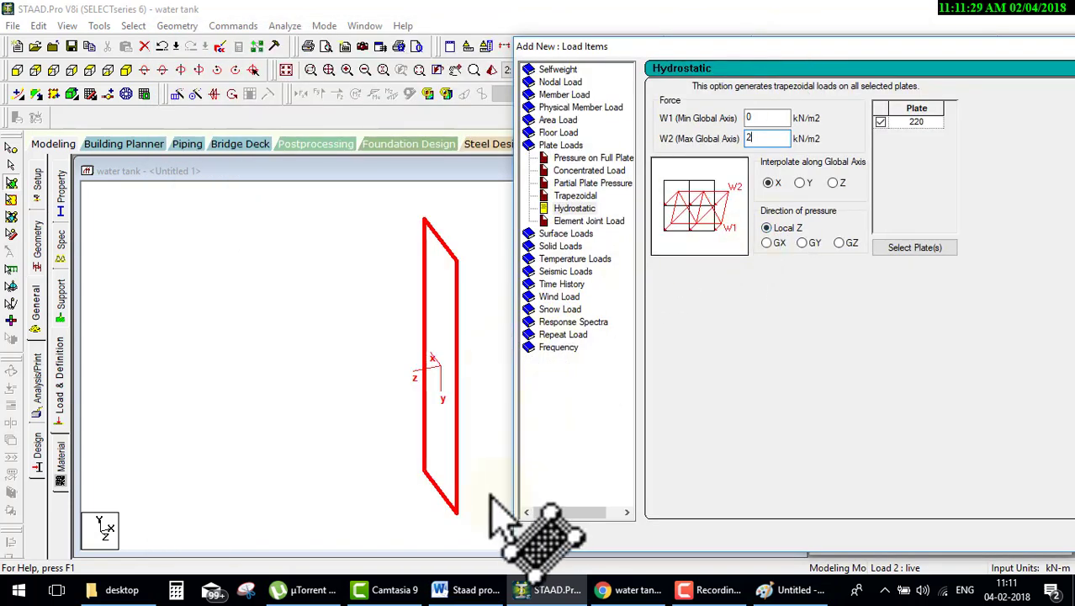
{"action": "left_click", "coordinate": [802, 183]}
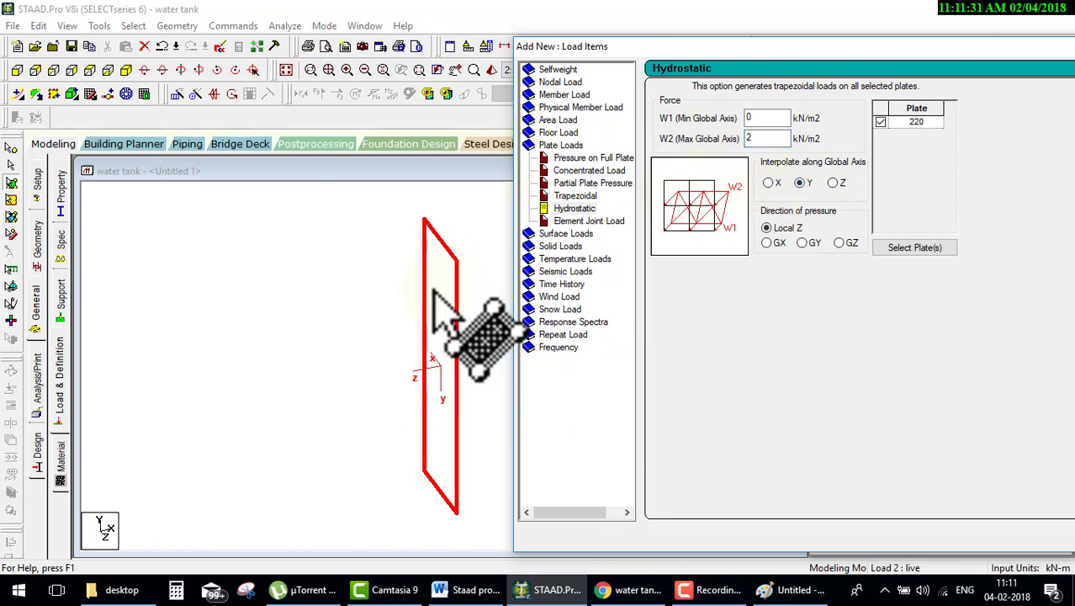
{"action": "left_click_drag", "start_coordinate": [380, 246], "coordinate": [370, 397]}
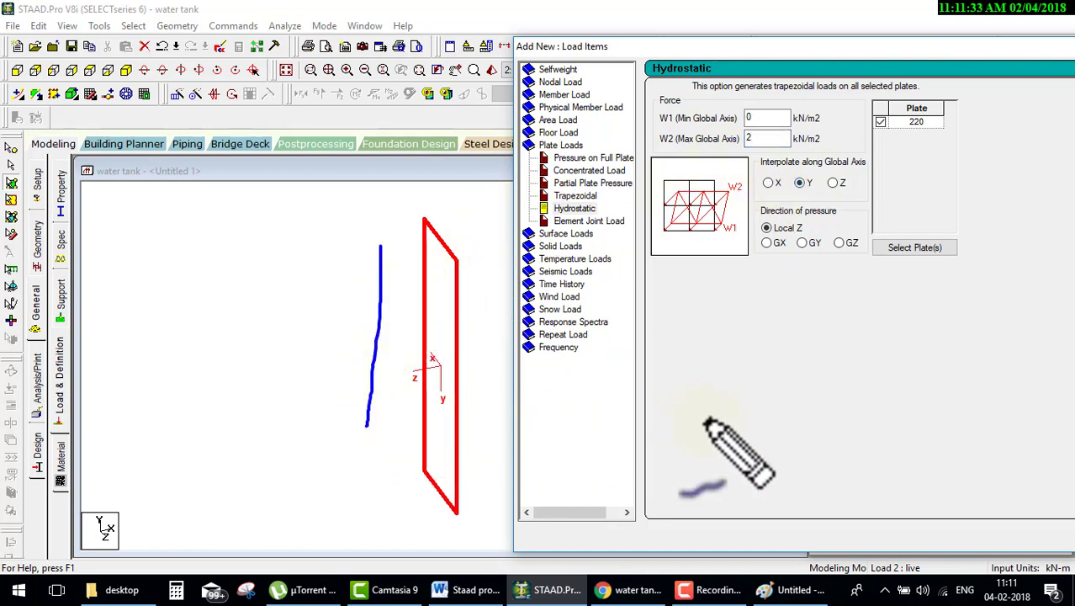
{"action": "key", "text": "Escape"}
{"action": "left_click_drag", "start_coordinate": [907, 44], "coordinate": [586, 32]}
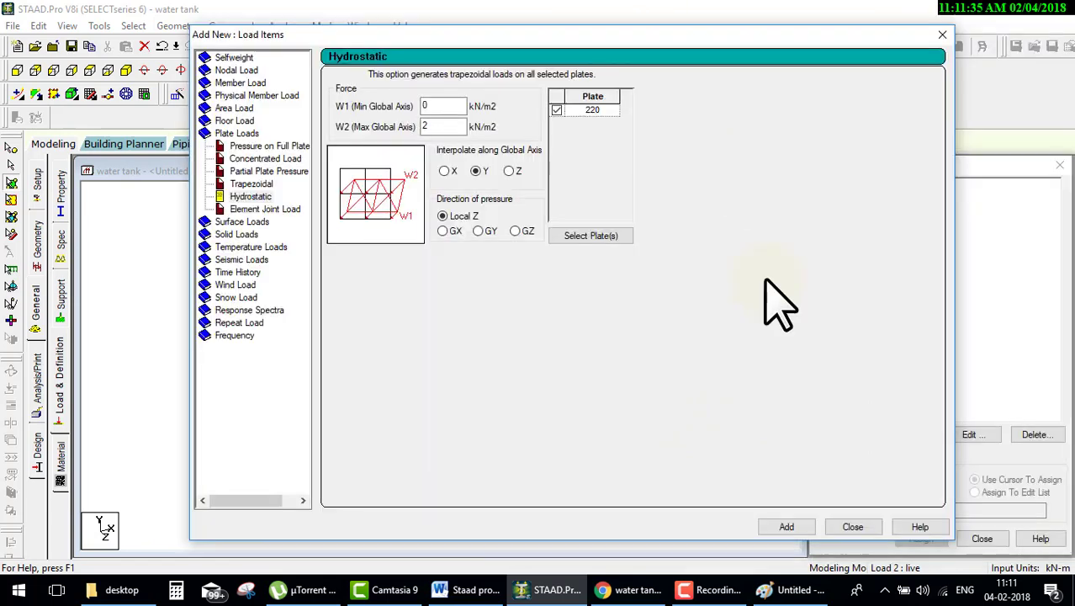
{"action": "left_click", "coordinate": [803, 527]}
Edit plate 220's live TRAP load to joint pressures 0 0 2 2 kN/m2.
{"action": "key", "text": "Escape"}
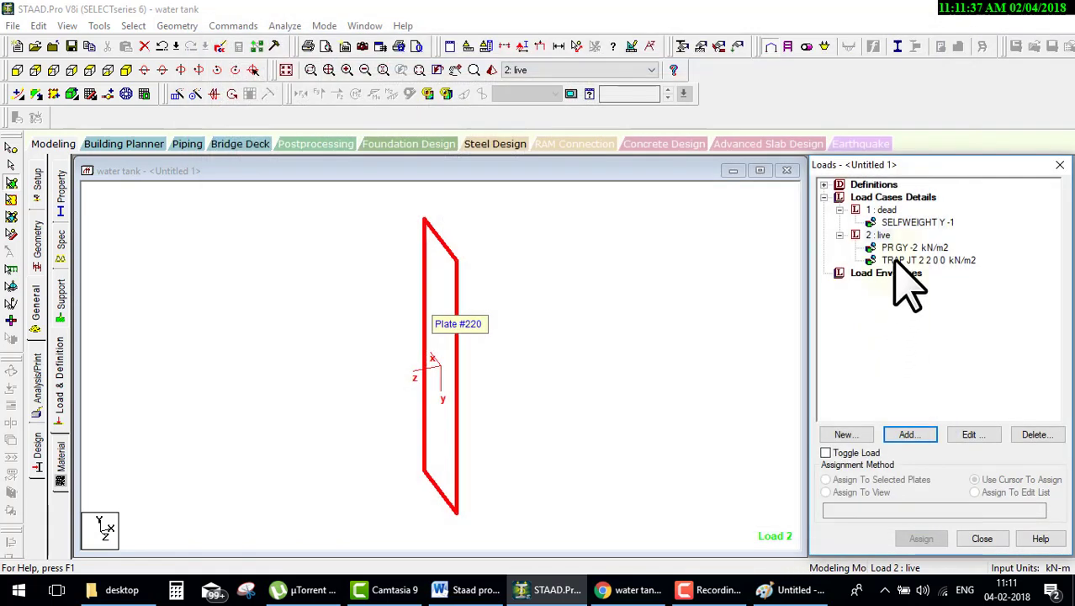
{"action": "left_click", "coordinate": [907, 260]}
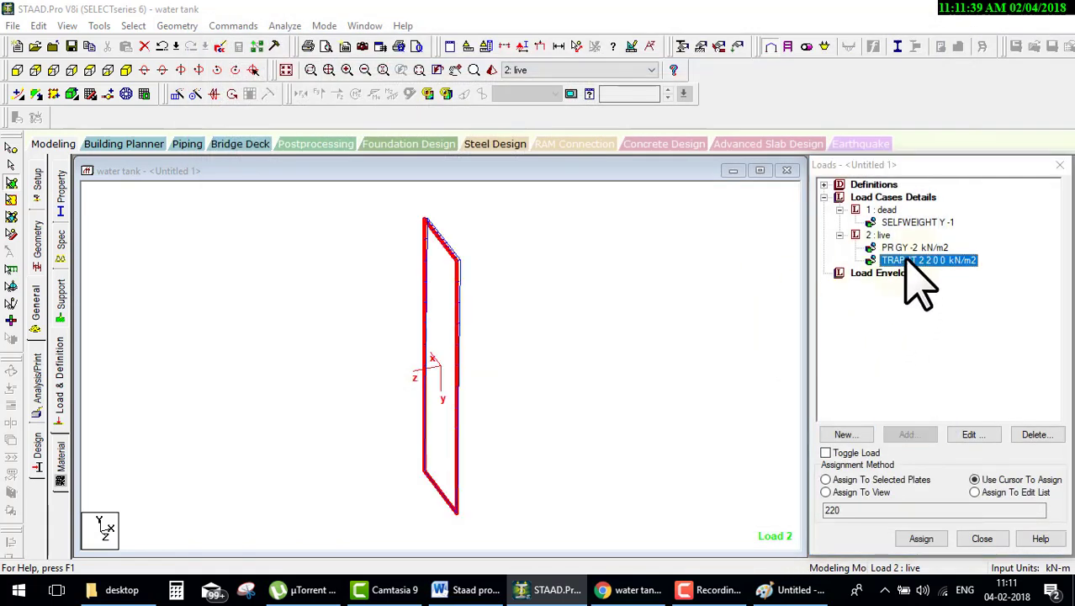
{"action": "double_click", "coordinate": [911, 260]}
{"action": "left_click", "coordinate": [672, 417]}
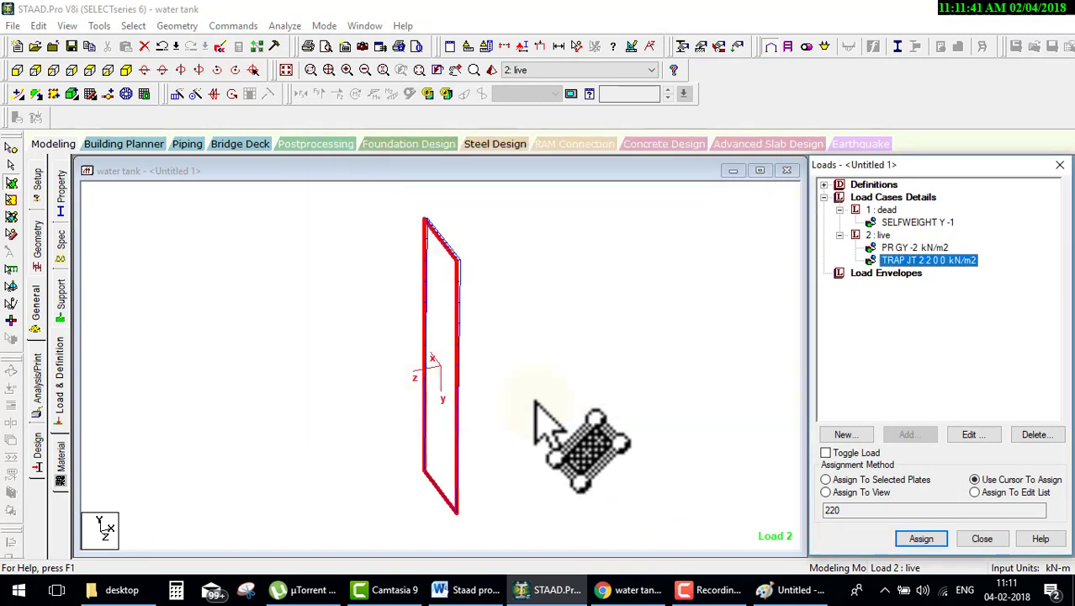
{"action": "left_click", "coordinate": [545, 414]}
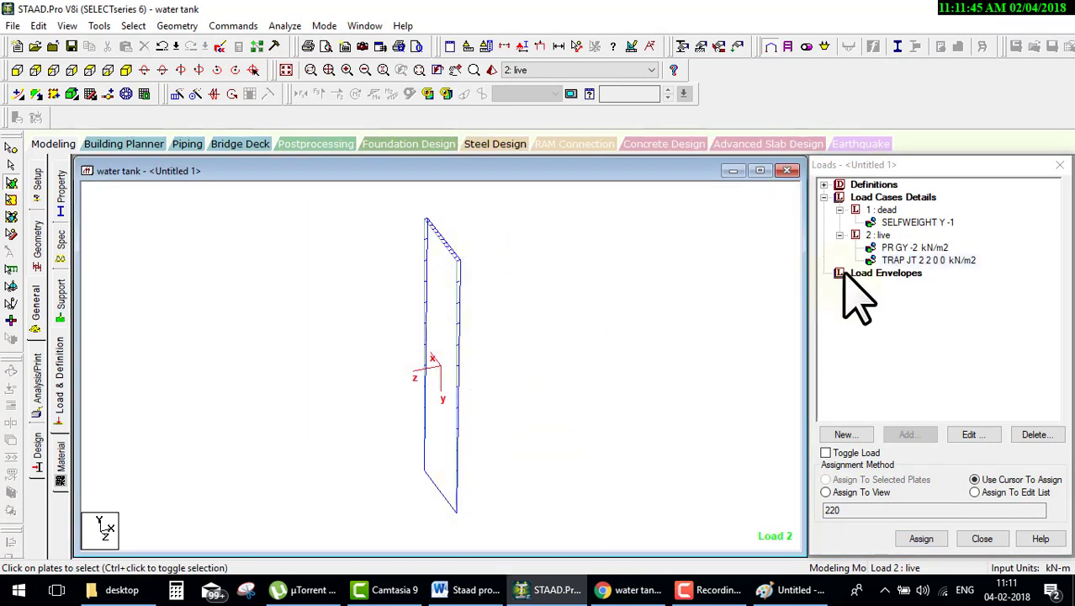
{"action": "double_click", "coordinate": [882, 262]}
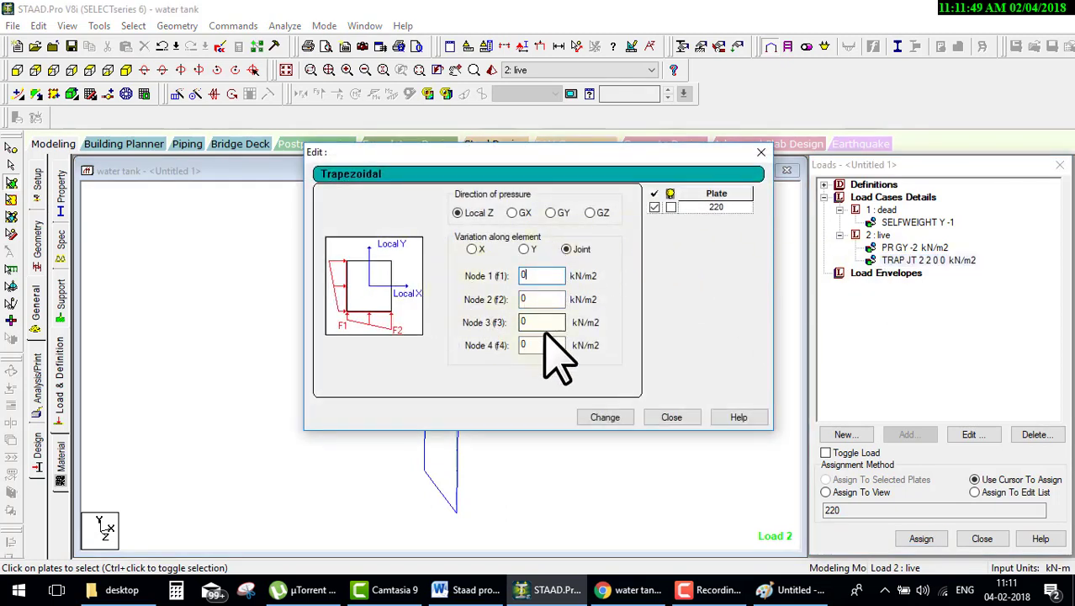
{"action": "left_click", "coordinate": [599, 417]}
{"action": "left_click", "coordinate": [672, 418]}
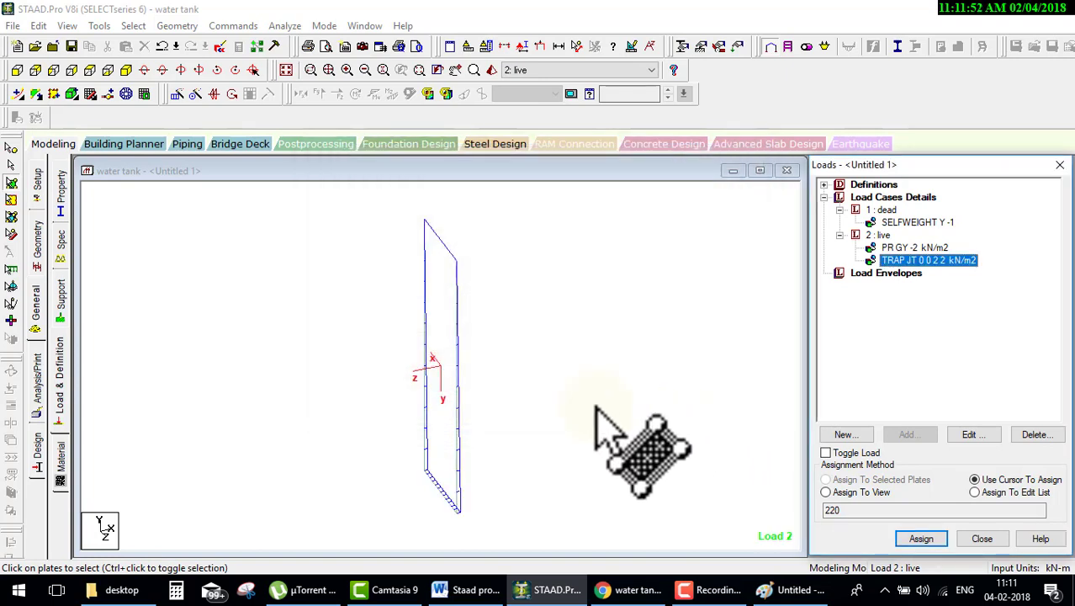
{"action": "left_click", "coordinate": [517, 441]}
{"action": "scroll", "coordinate": [515, 443], "scroll_direction": "down", "scroll_amount": 1}
{"action": "scroll", "coordinate": [512, 445], "scroll_direction": "down", "scroll_amount": 1}
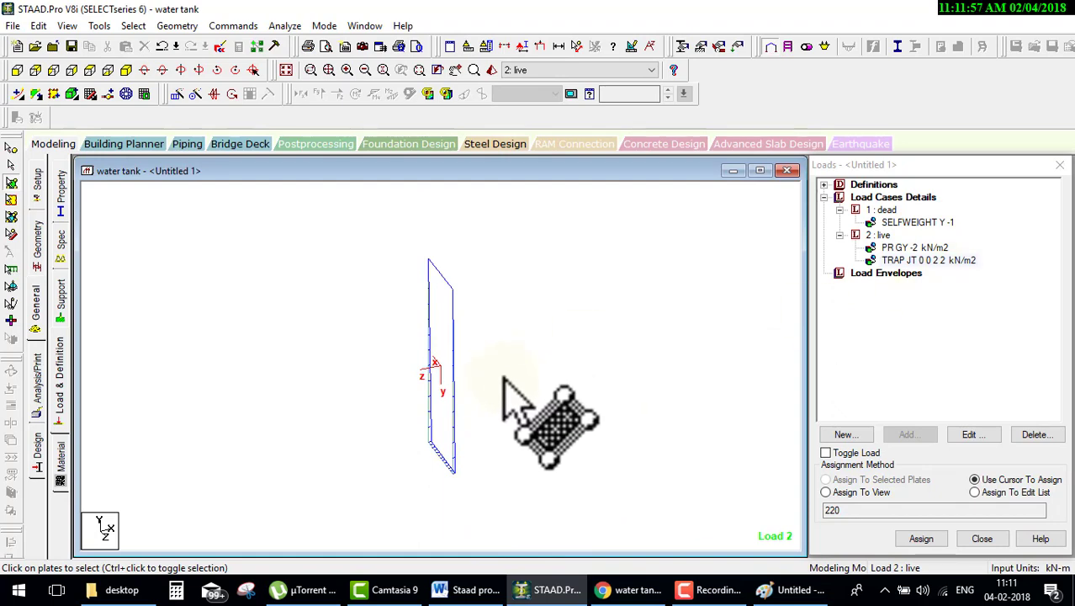
Lower the Pressure scale in Symbols and Labels so plate 220's load arrows appear.
{"action": "left_click", "coordinate": [523, 46]}
{"action": "left_click_drag", "start_coordinate": [671, 43], "coordinate": [929, 19]}
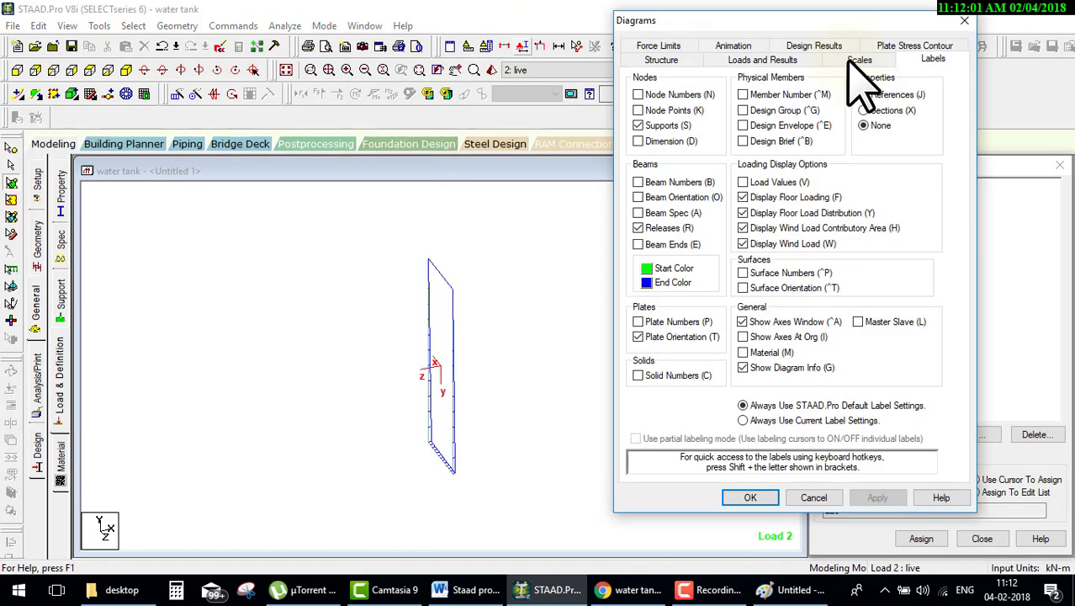
{"action": "left_click", "coordinate": [859, 58]}
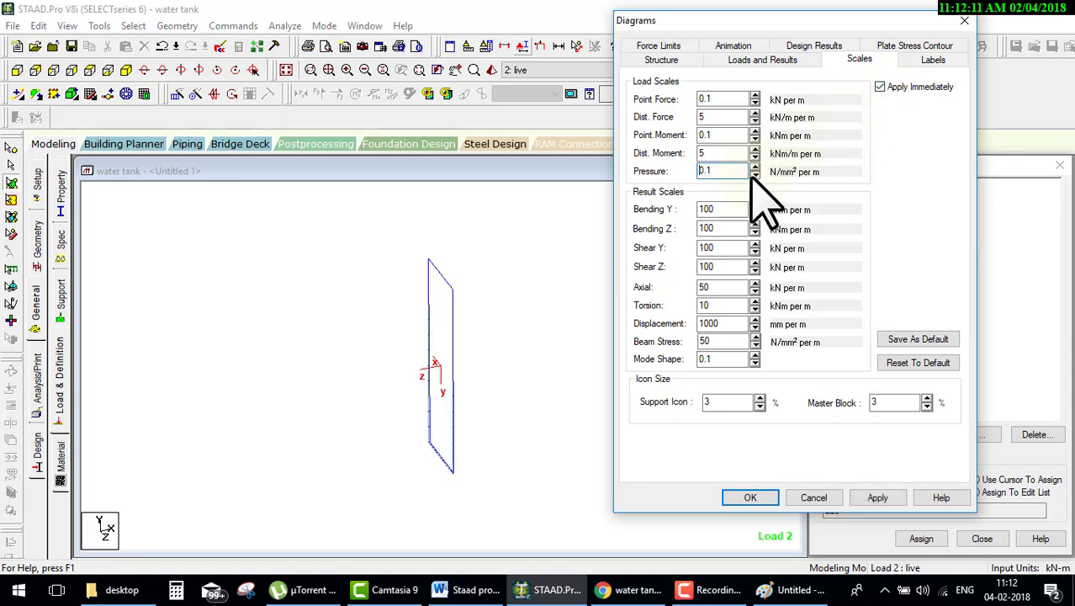
{"action": "type", "text": "7"}
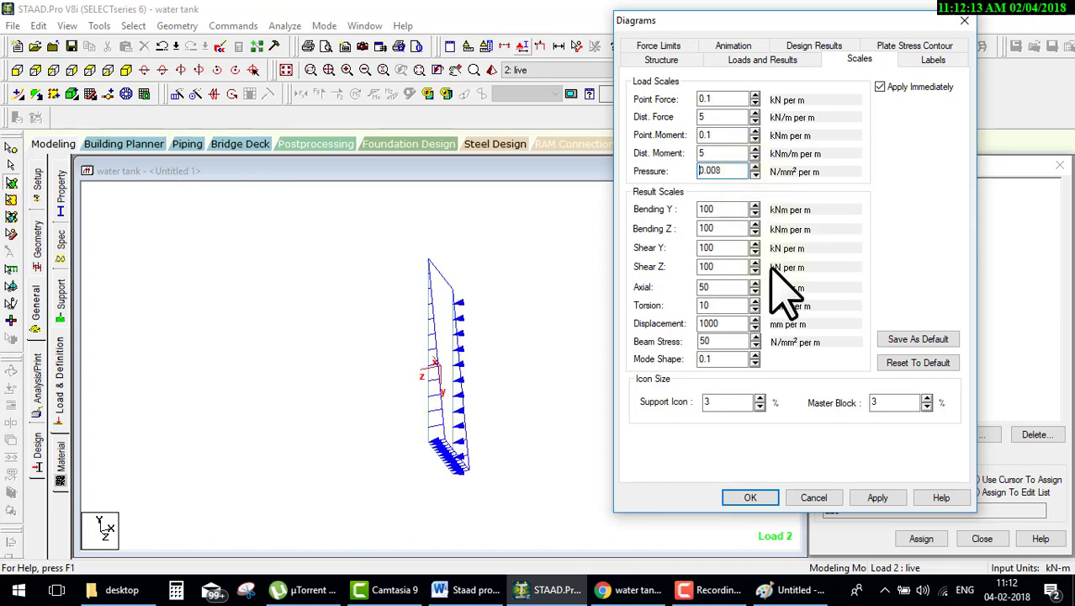
{"action": "left_click", "coordinate": [745, 498]}
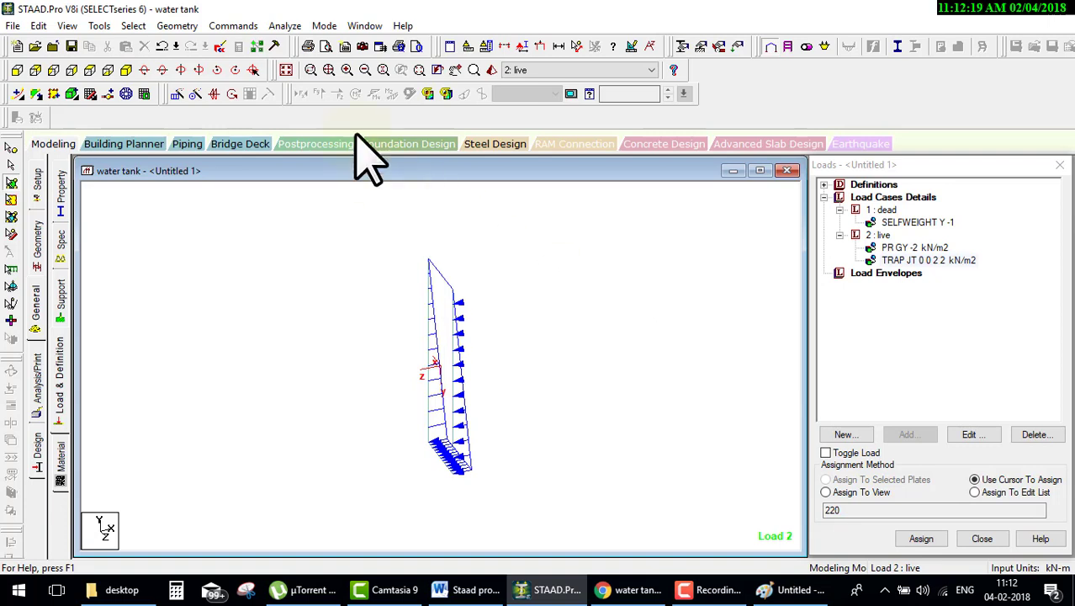
Assign the live TRAP load to all tank wall plates (220, 225, 230 onward).
{"action": "left_click", "coordinate": [288, 70]}
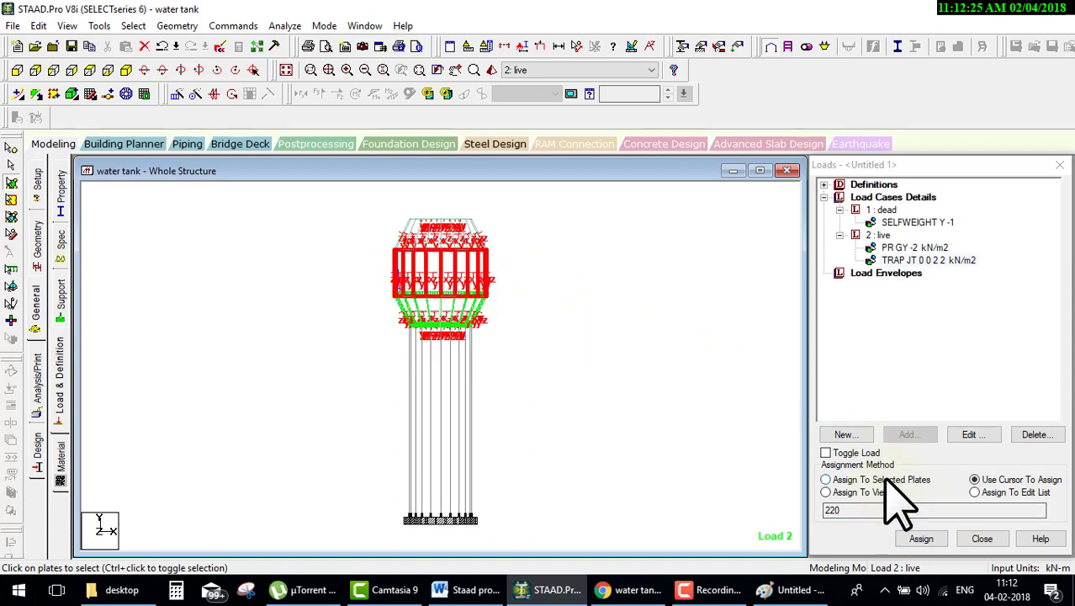
{"action": "left_click", "coordinate": [885, 481]}
{"action": "left_click", "coordinate": [921, 539]}
{"action": "left_click", "coordinate": [958, 397]}
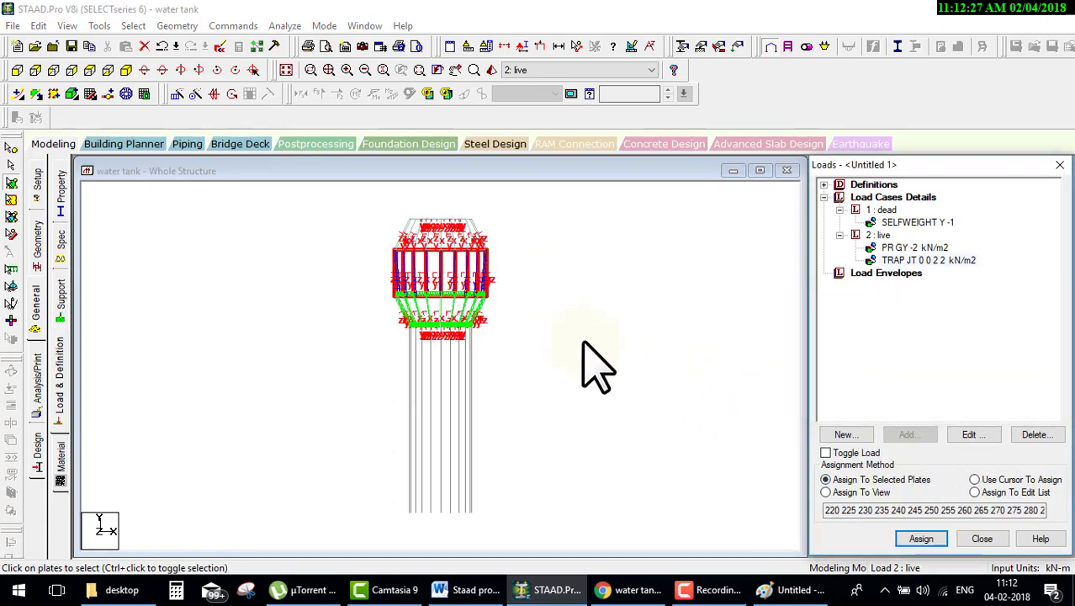
Rotate the tank from the top view into a tilted 3-D view.
{"action": "left_click", "coordinate": [107, 78]}
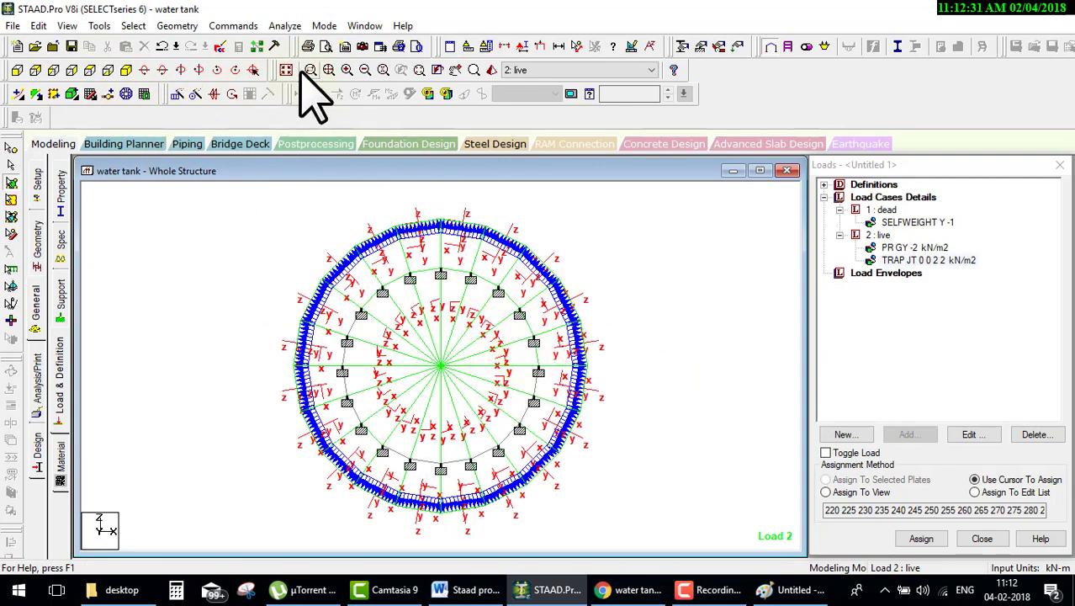
{"action": "left_click_drag", "start_coordinate": [384, 181], "coordinate": [180, 396]}
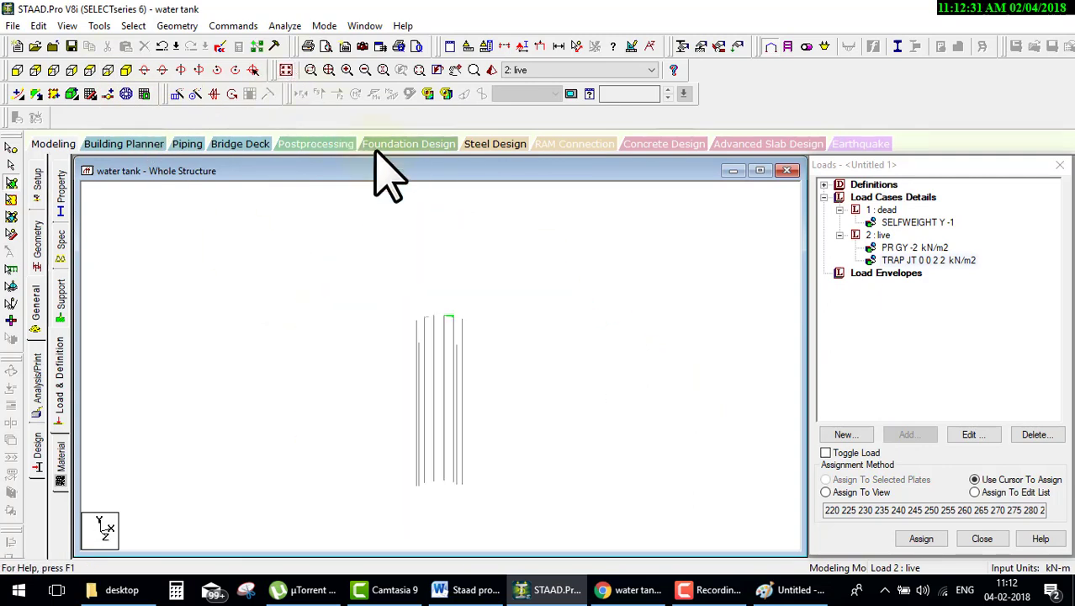
{"action": "left_click", "coordinate": [38, 381]}
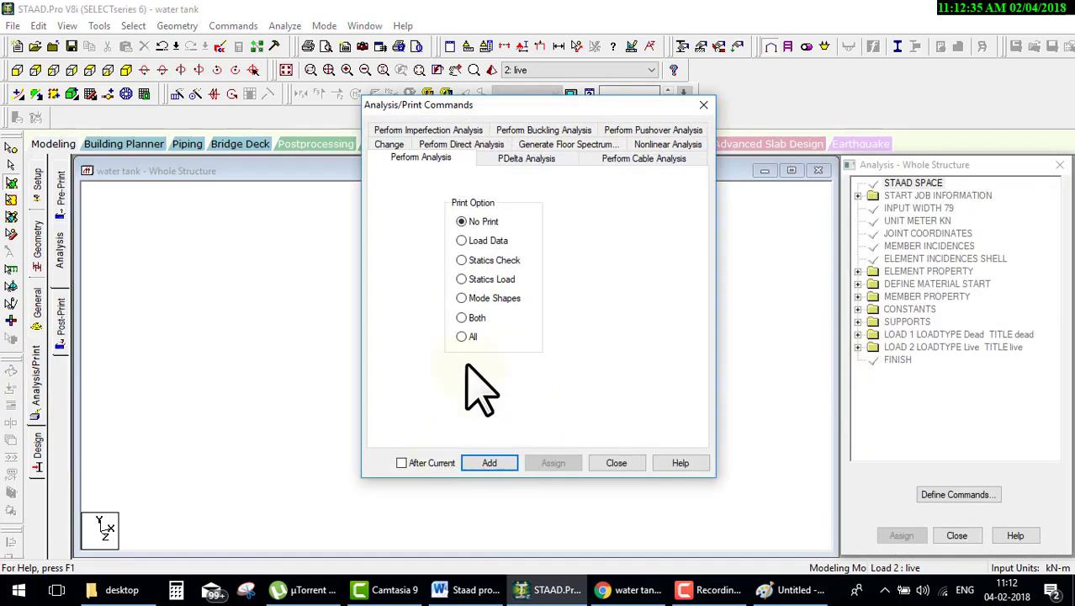
Add PERFORM ANALYSIS PRINT ALL, save the model, and run the analysis with 0 errors.
{"action": "left_click", "coordinate": [496, 464]}
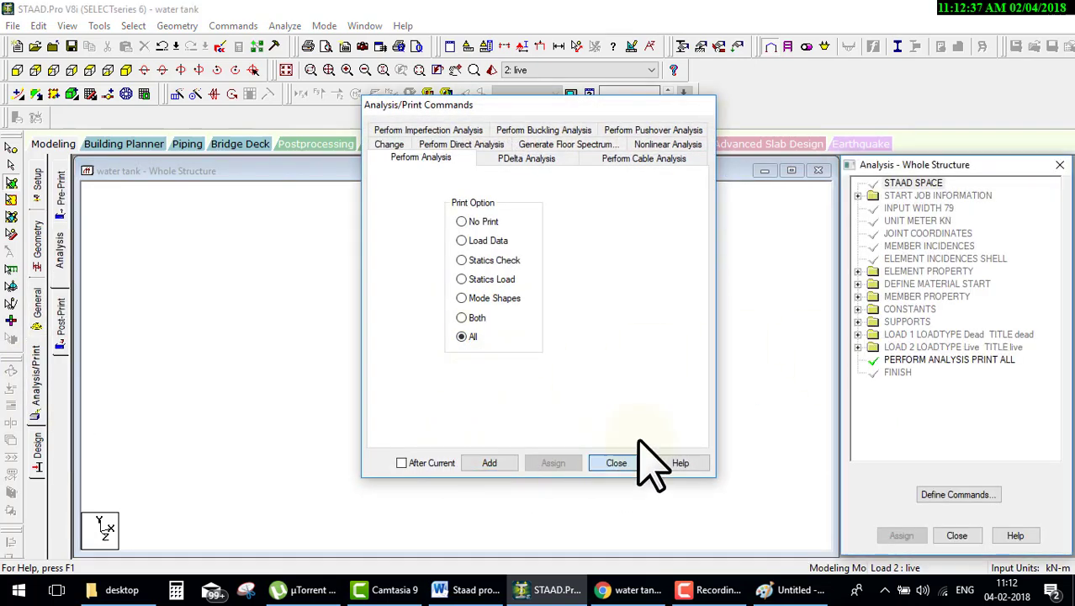
{"action": "left_click", "coordinate": [623, 462]}
{"action": "left_click", "coordinate": [285, 25]}
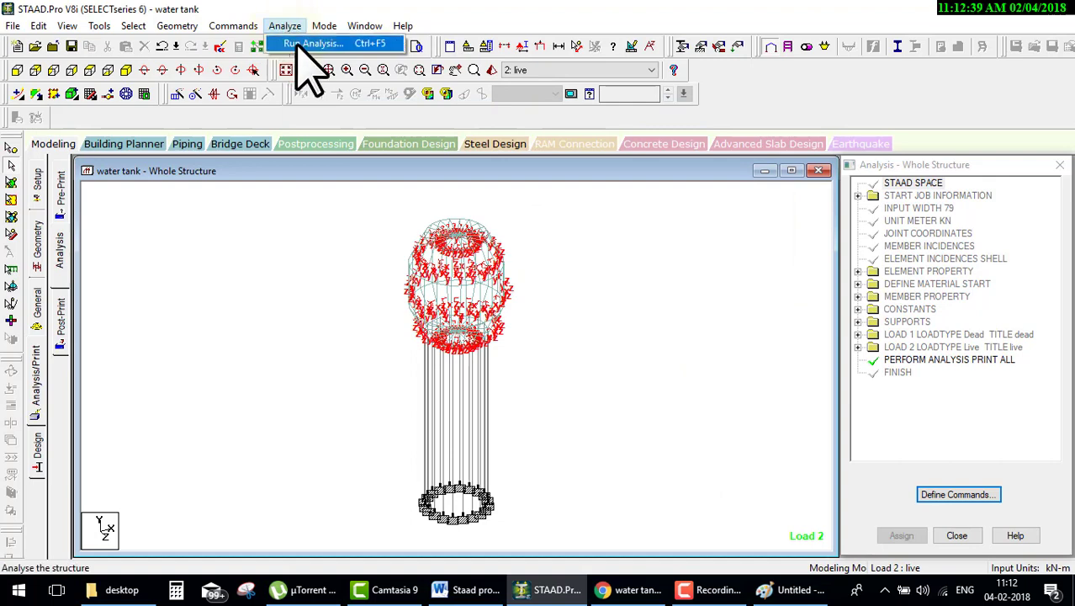
{"action": "left_click", "coordinate": [301, 48]}
{"action": "left_click", "coordinate": [452, 318]}
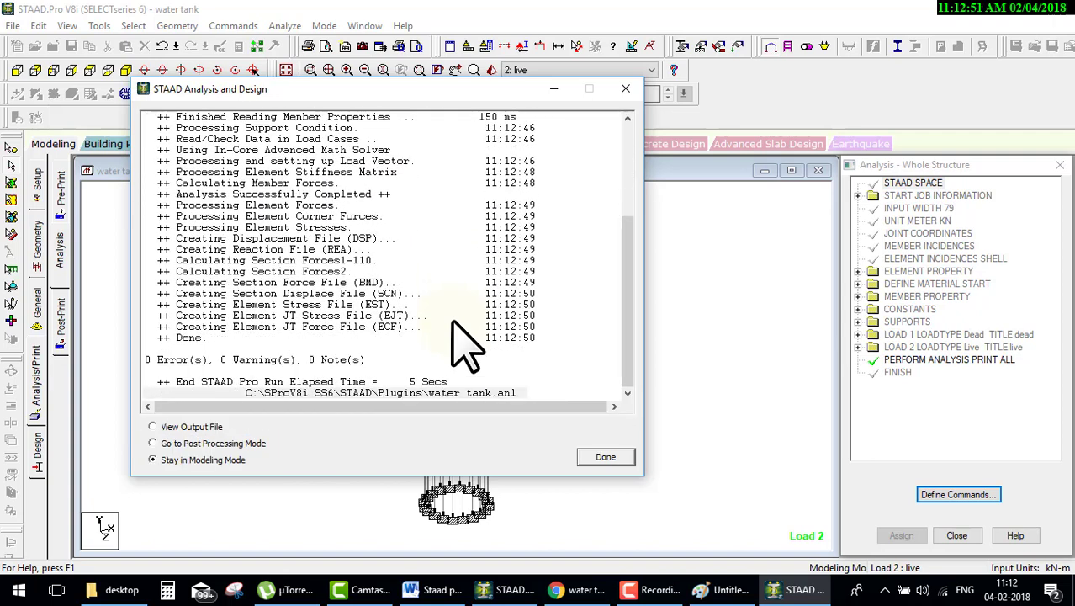
{"action": "left_click", "coordinate": [624, 459]}
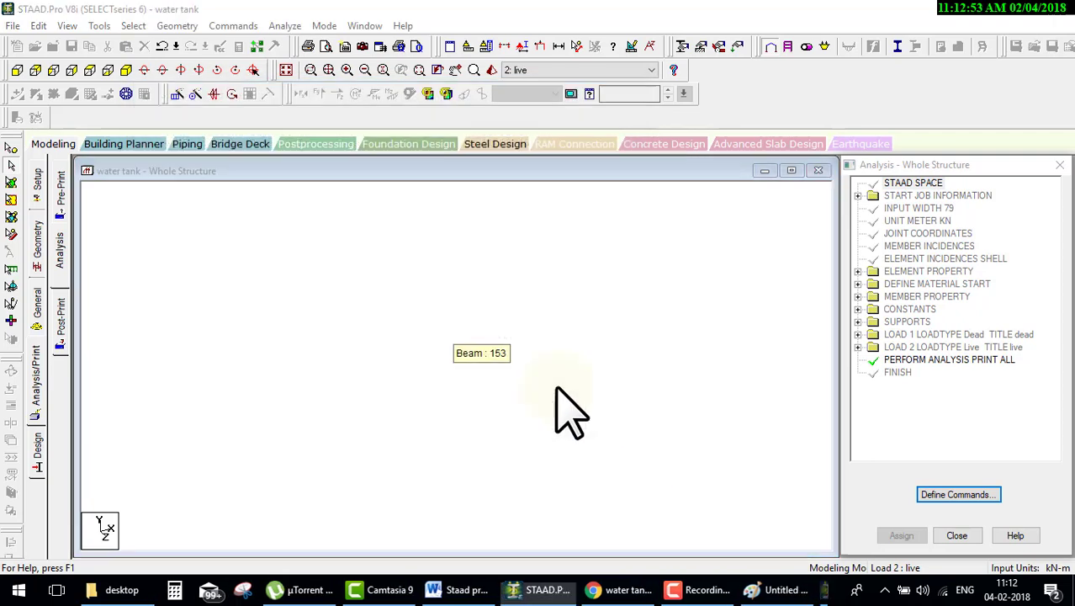
Contour Max Absolute plate stress (0.001–0.018 N/mm²) for load case 2 live, then zoom and recentre.
{"action": "left_click", "coordinate": [329, 145]}
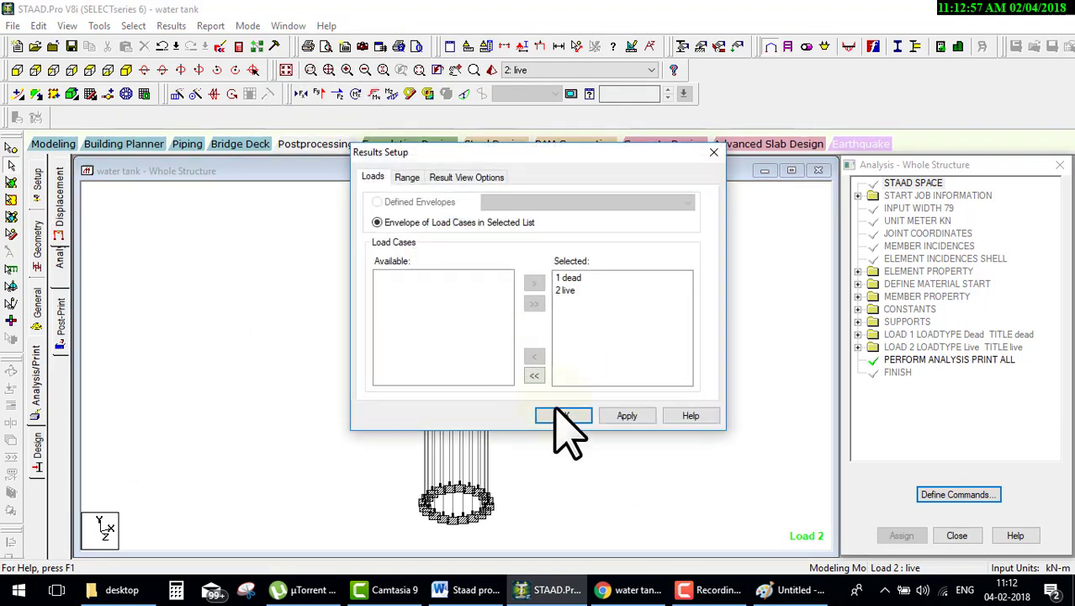
{"action": "left_click", "coordinate": [557, 413]}
{"action": "left_click", "coordinate": [37, 276]}
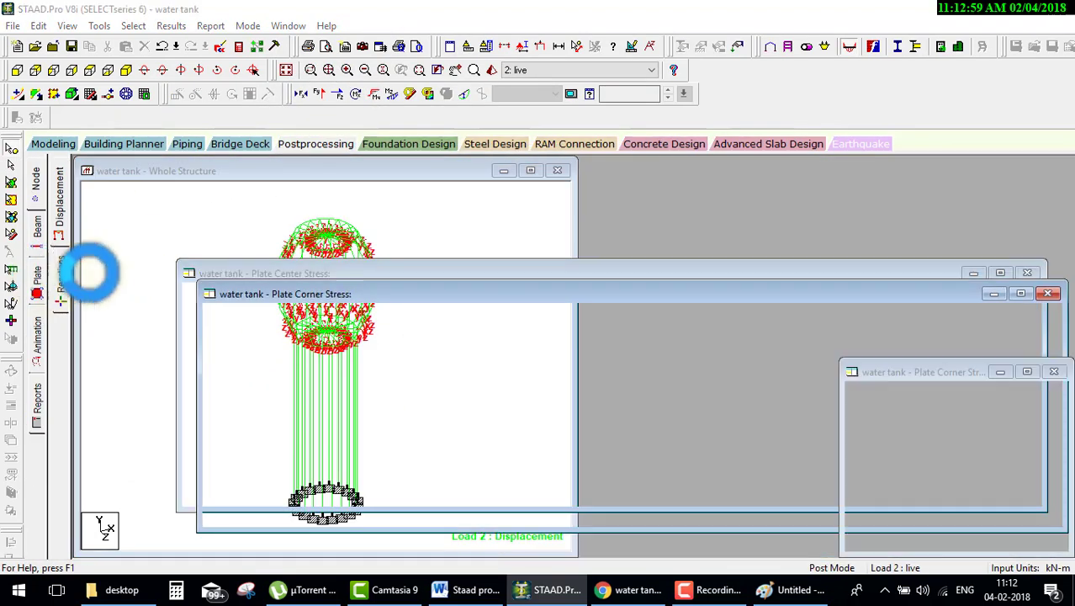
{"action": "left_click", "coordinate": [477, 138]}
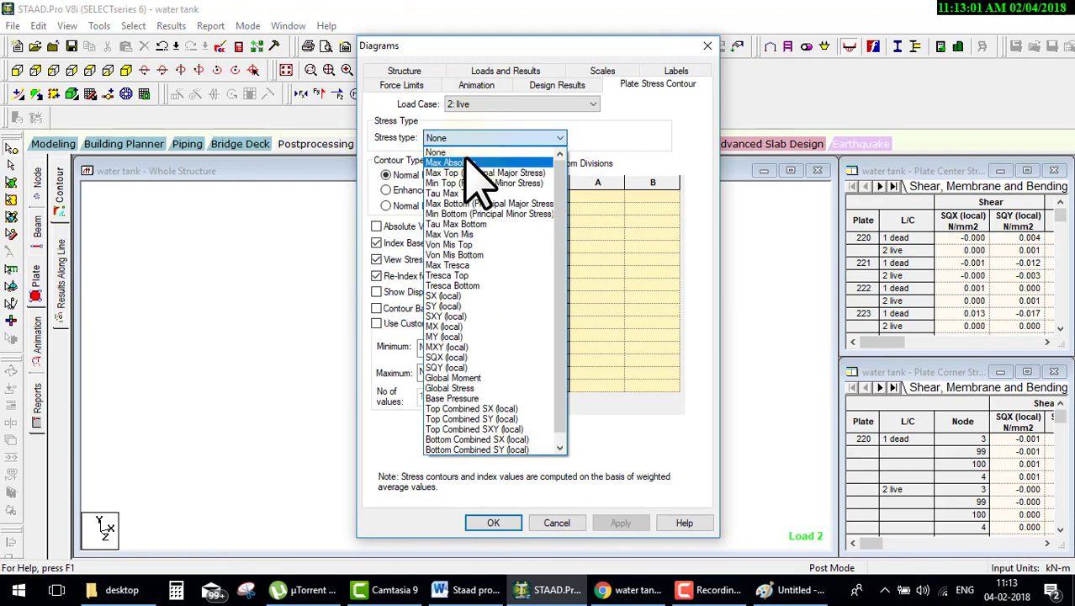
{"action": "left_click", "coordinate": [478, 161]}
{"action": "left_click", "coordinate": [496, 521]}
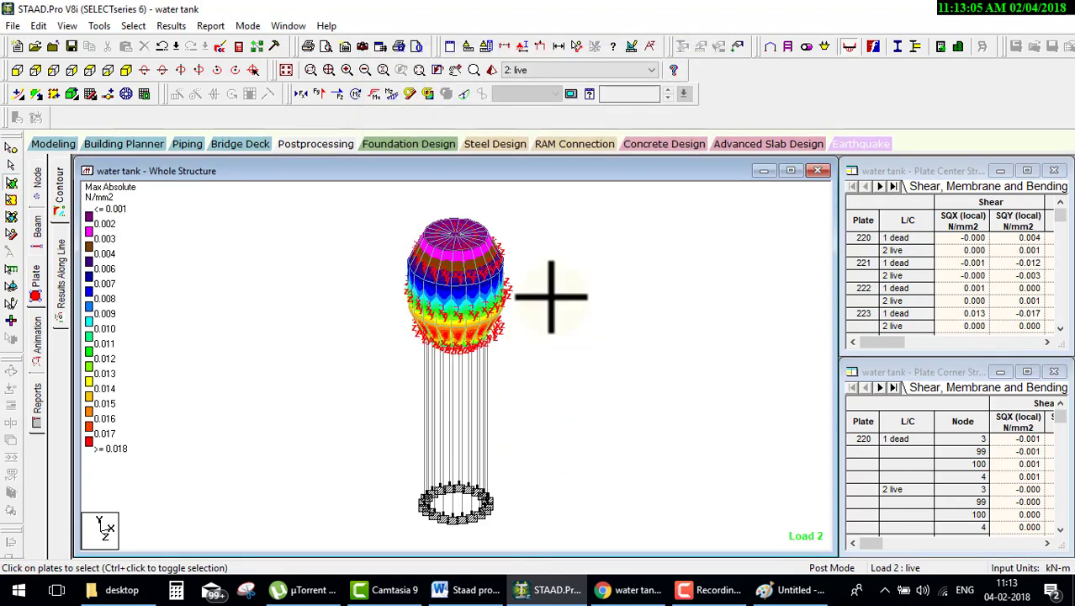
{"action": "scroll", "coordinate": [436, 288], "scroll_direction": "up", "scroll_amount": 2}
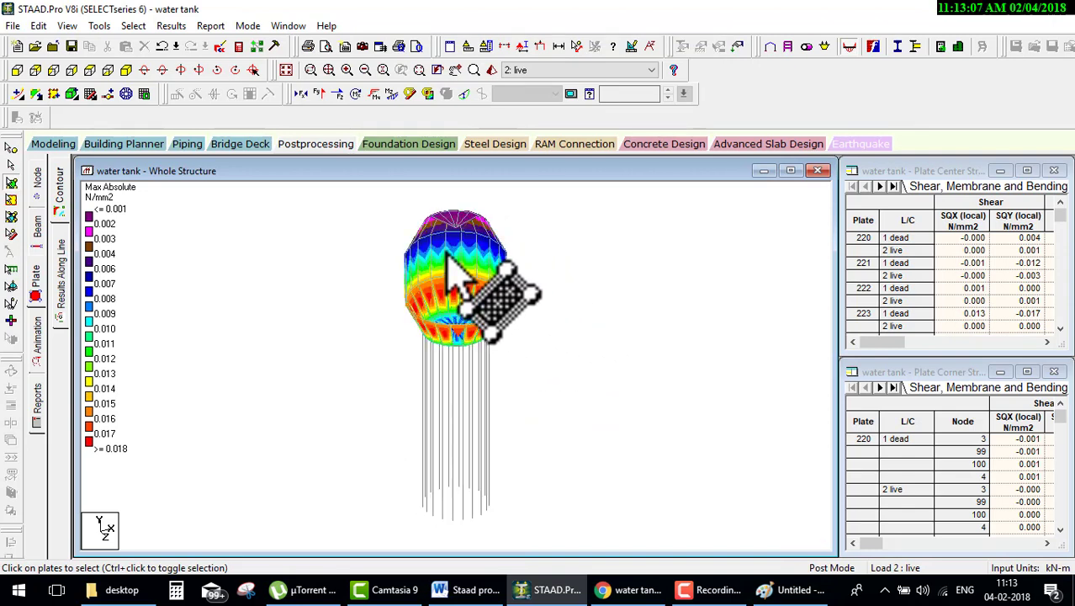
{"action": "middle_click_drag", "start_coordinate": [461, 286], "coordinate": [480, 370]}
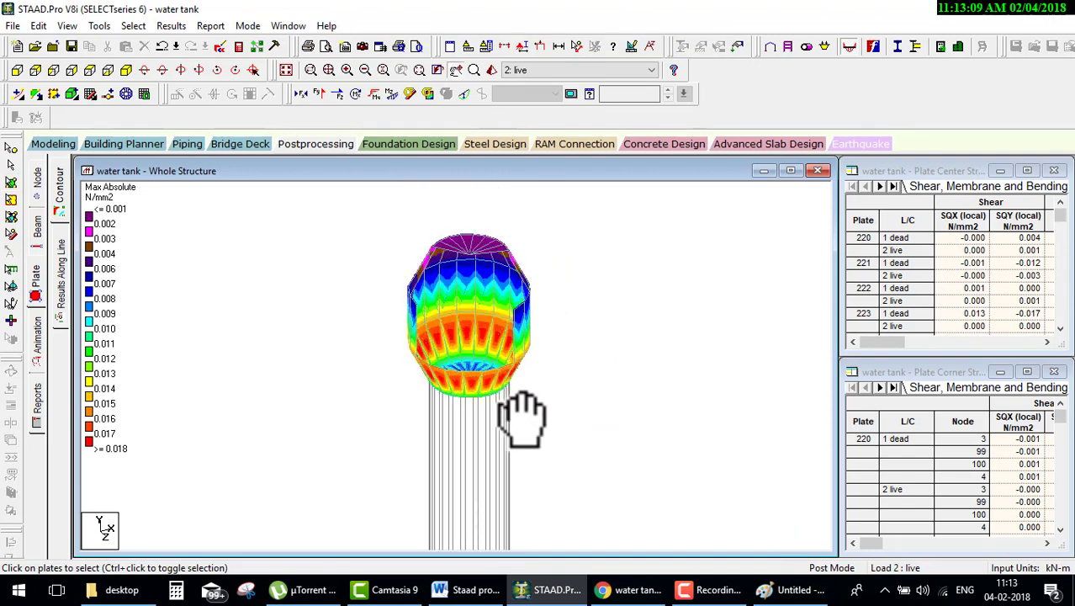